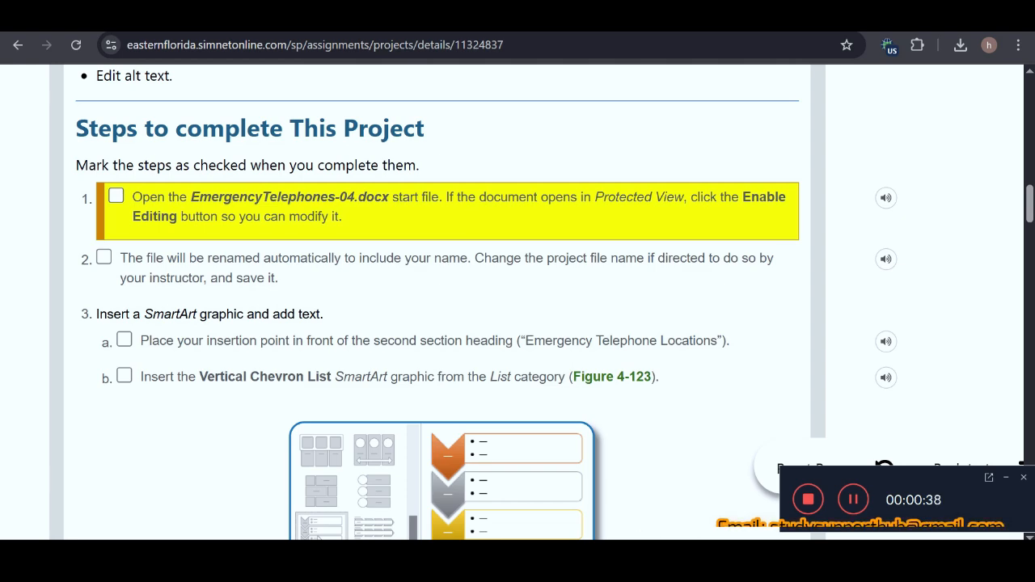
Step: Mark instructions 1, 2 and 3b as completed in the SIMnet project checklist
{"action": "key", "text": "alt+Tab"}
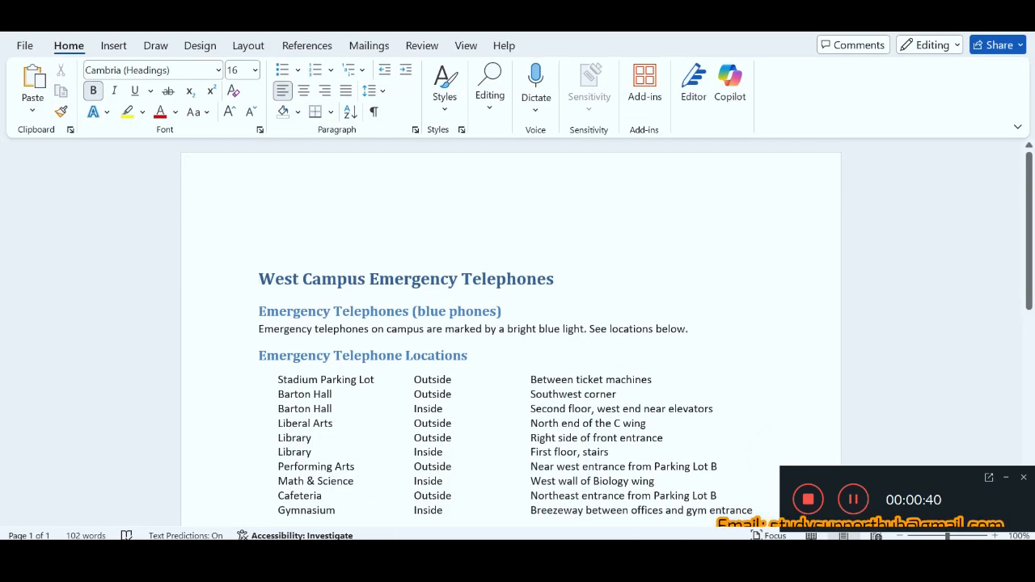
{"action": "key", "text": "alt+Tab"}
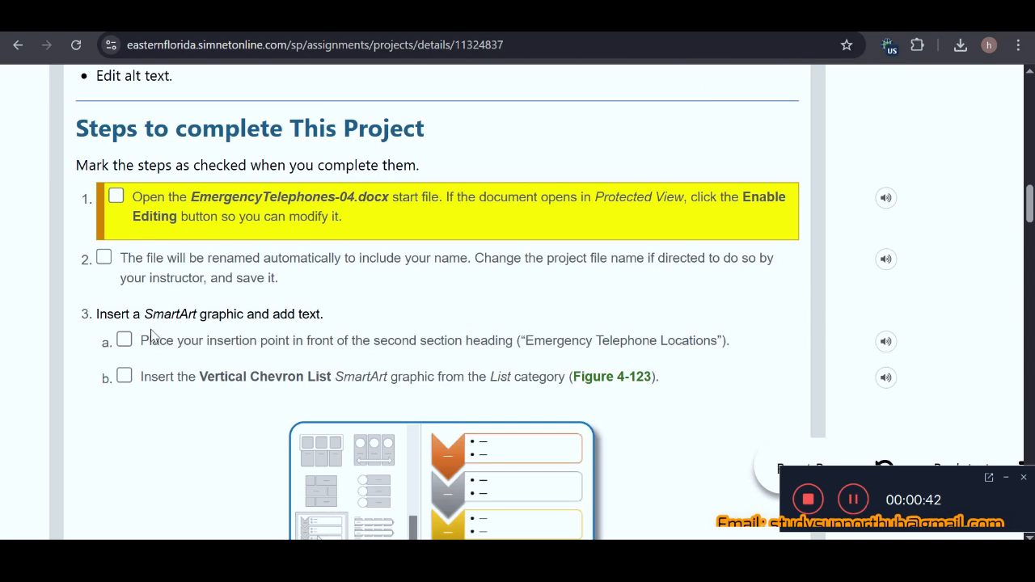
{"action": "left_click", "coordinate": [117, 195]}
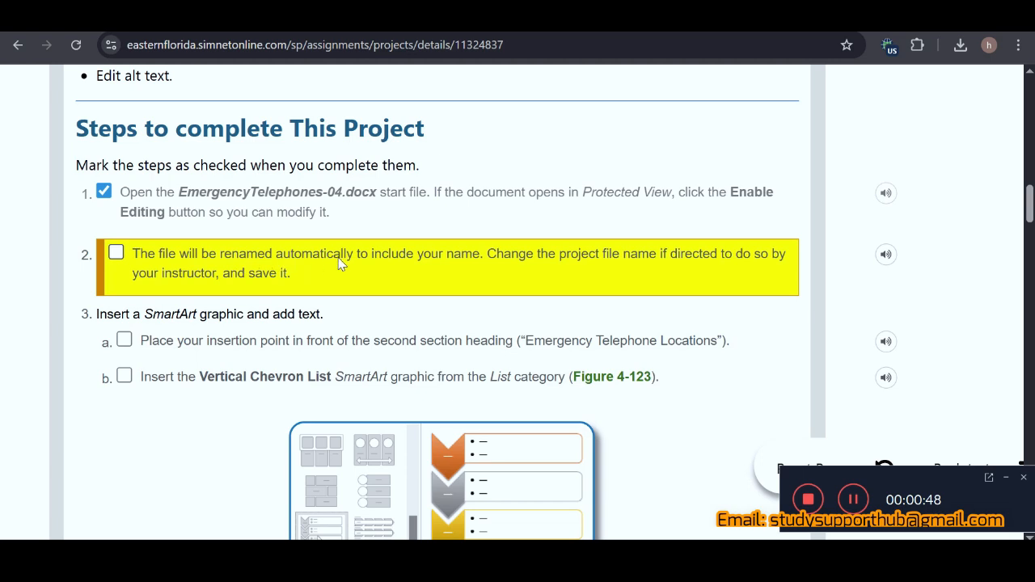
{"action": "left_click", "coordinate": [117, 257]}
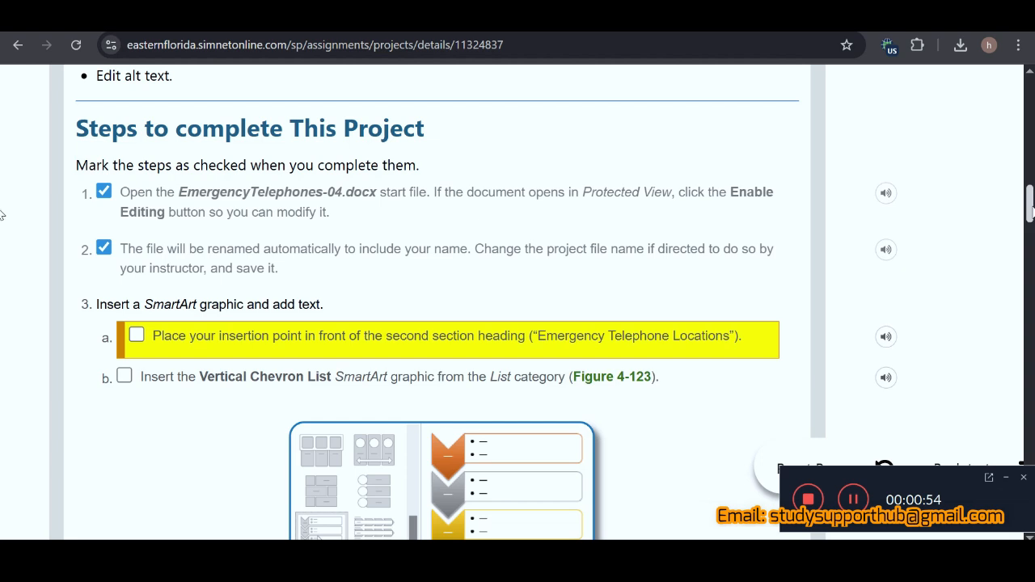
{"action": "left_click_drag", "start_coordinate": [1031, 210], "coordinate": [1032, 225]}
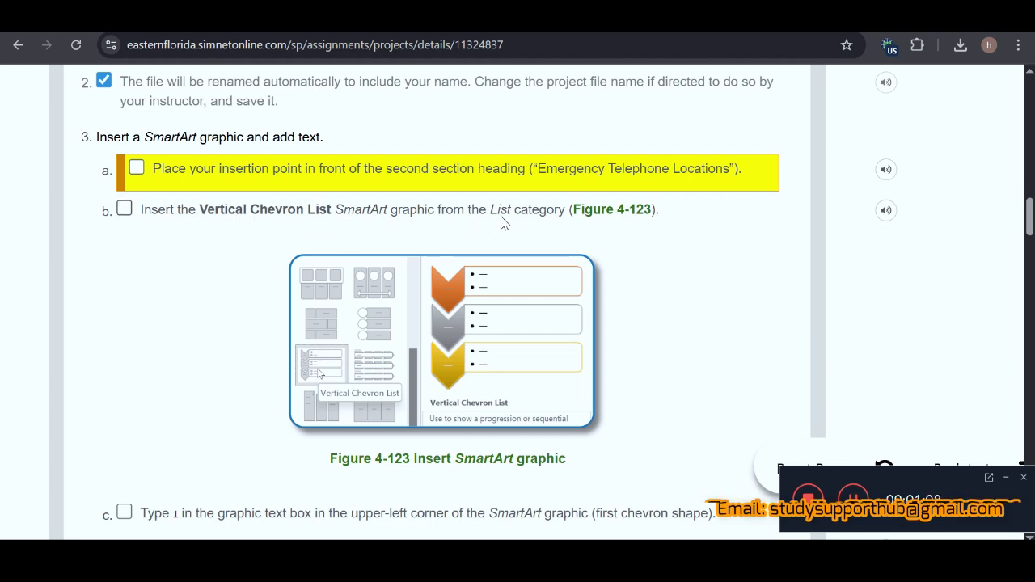
{"action": "left_click", "coordinate": [124, 208]}
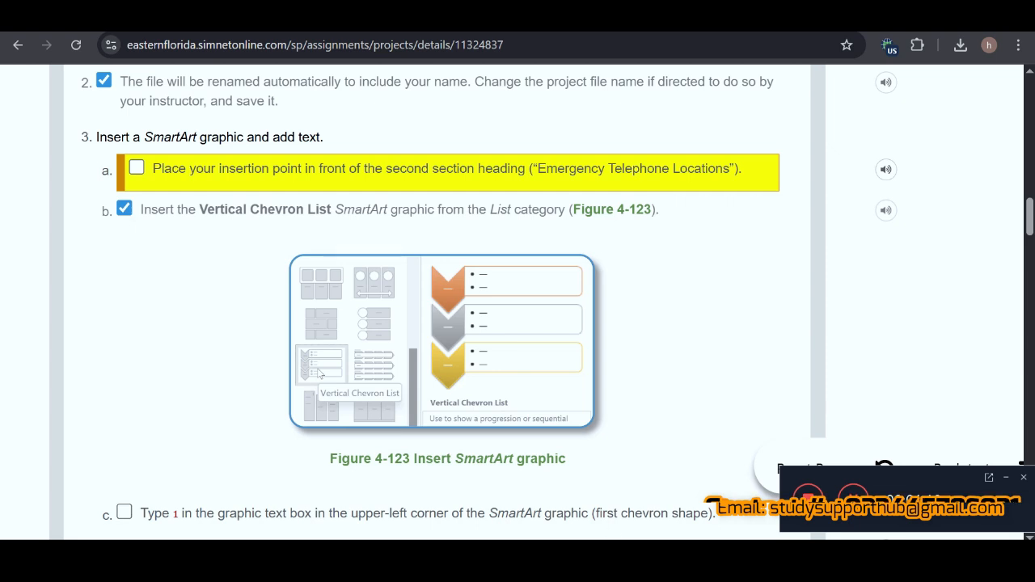
Step: Switch to Word and insert a Vertical Chevron List SmartArt graphic from the List category at the end of the "Emergency Telephone Locations" heading
{"action": "key", "text": "alt+Tab"}
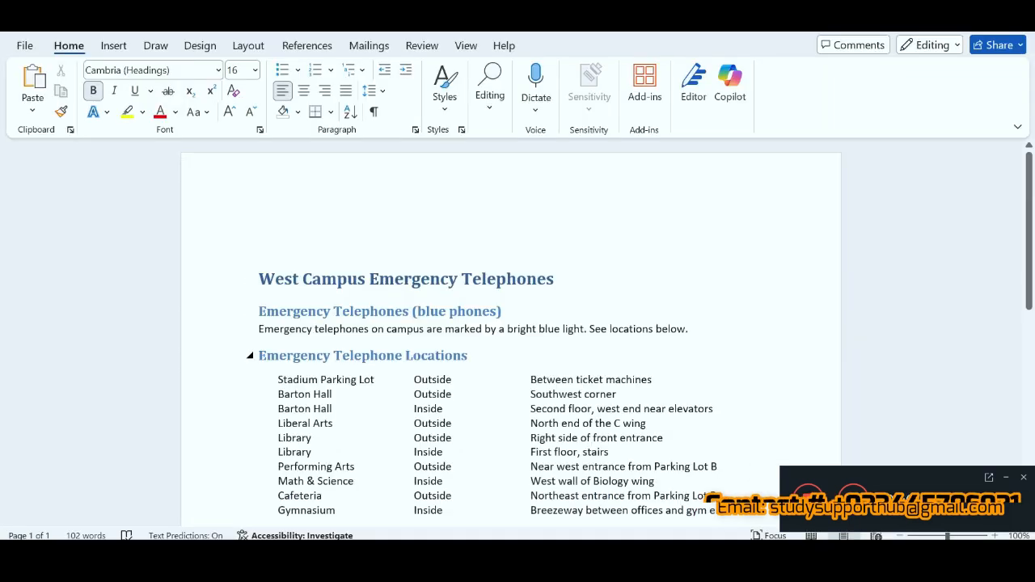
{"action": "left_click", "coordinate": [469, 355]}
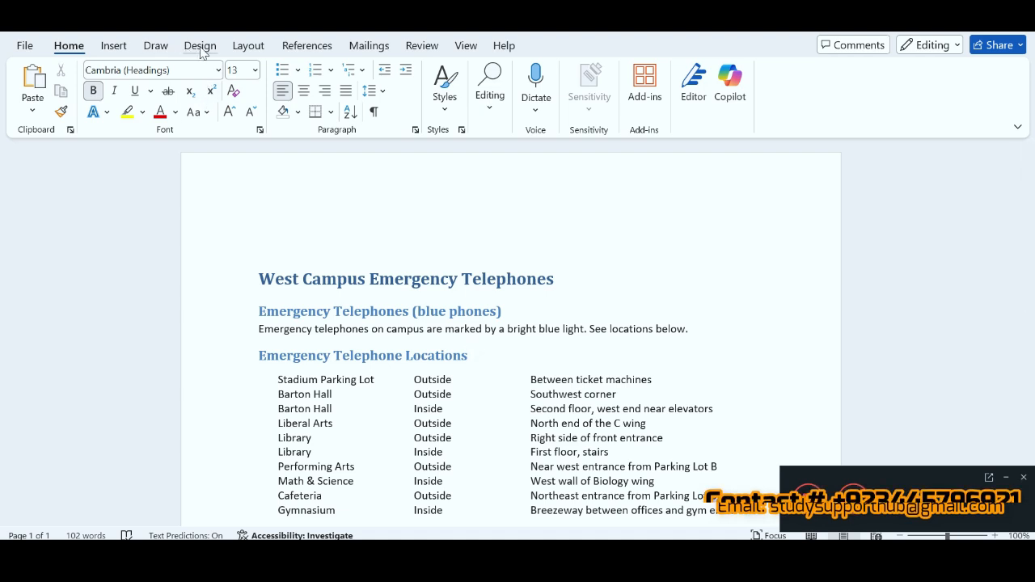
{"action": "left_click", "coordinate": [200, 47]}
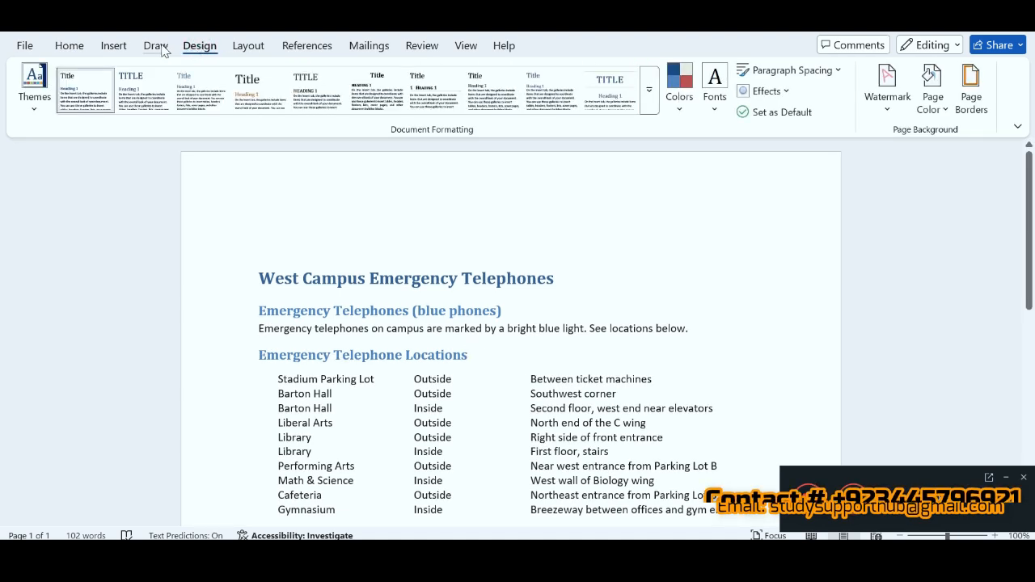
{"action": "left_click", "coordinate": [113, 47]}
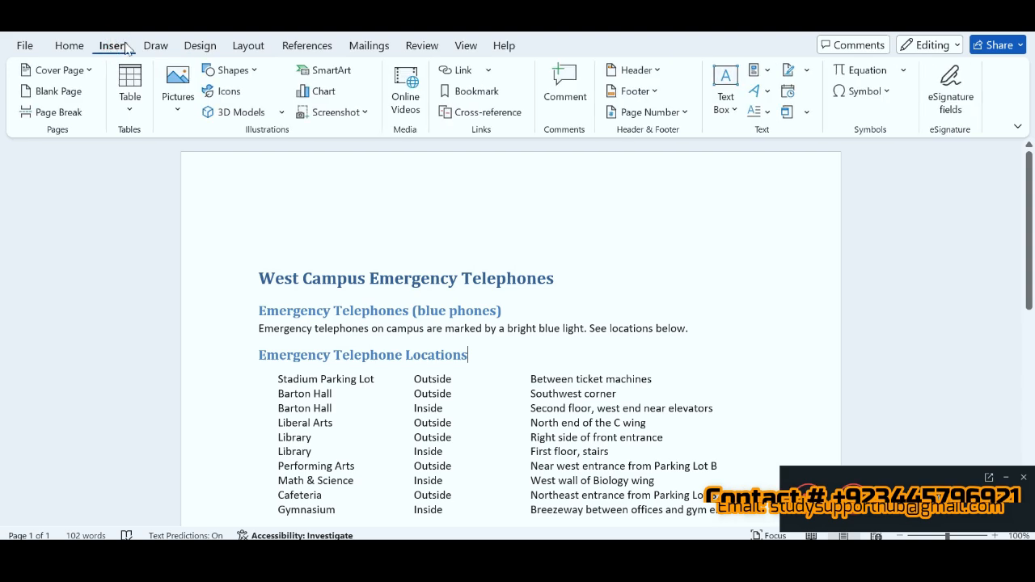
{"action": "left_click", "coordinate": [343, 71]}
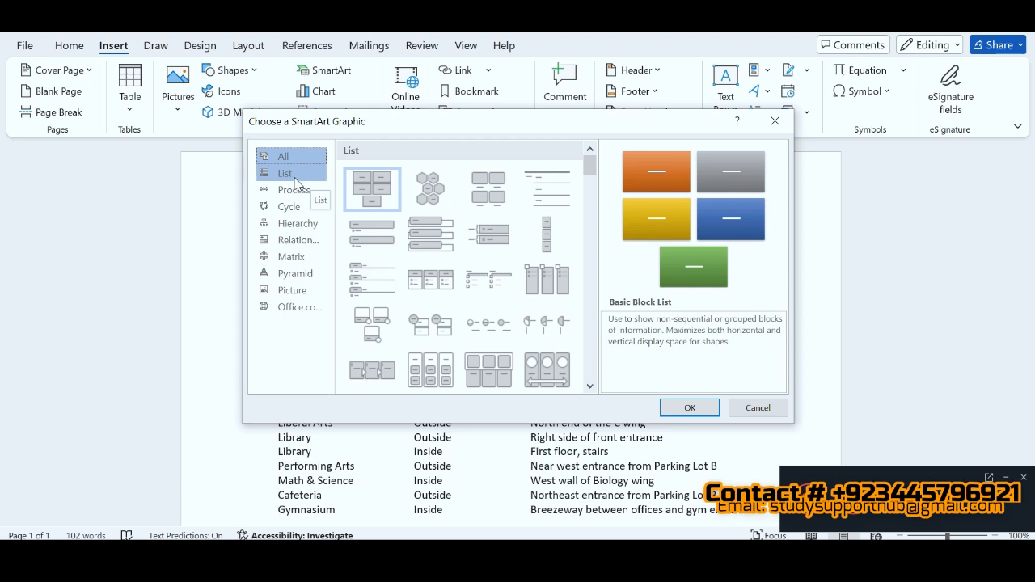
{"action": "left_click", "coordinate": [294, 180]}
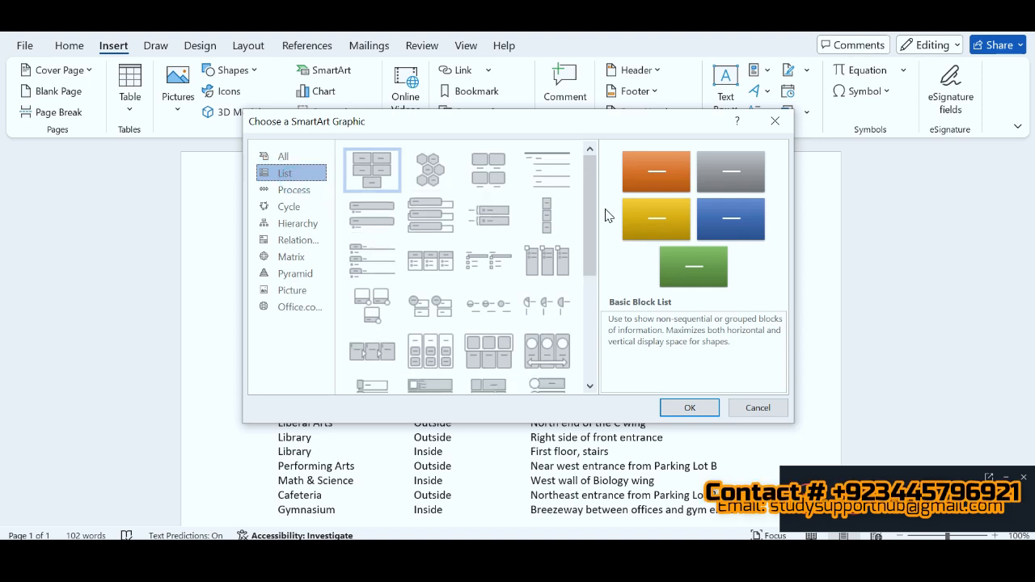
{"action": "left_click_drag", "start_coordinate": [590, 190], "coordinate": [590, 249]}
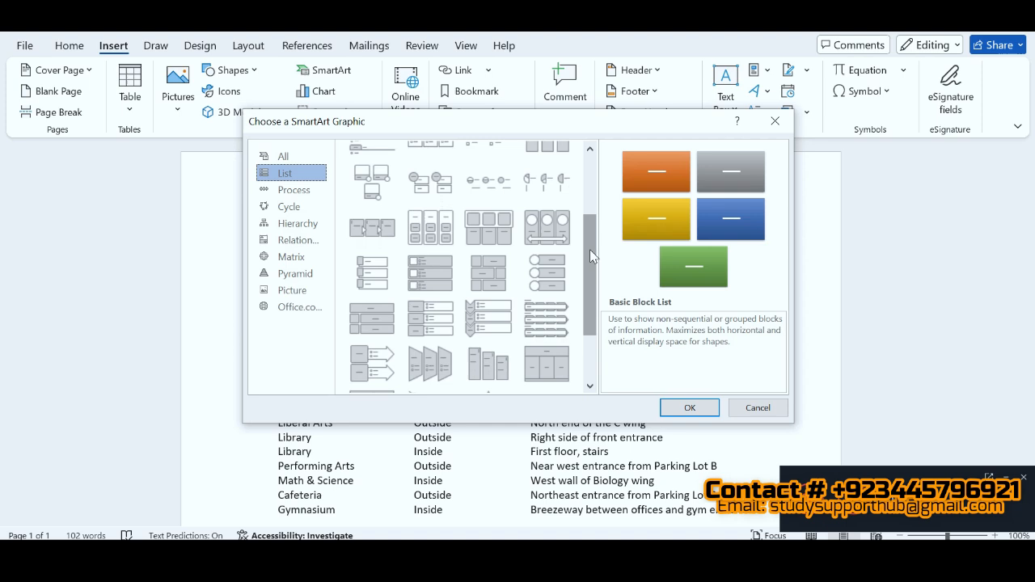
{"action": "left_click", "coordinate": [477, 324]}
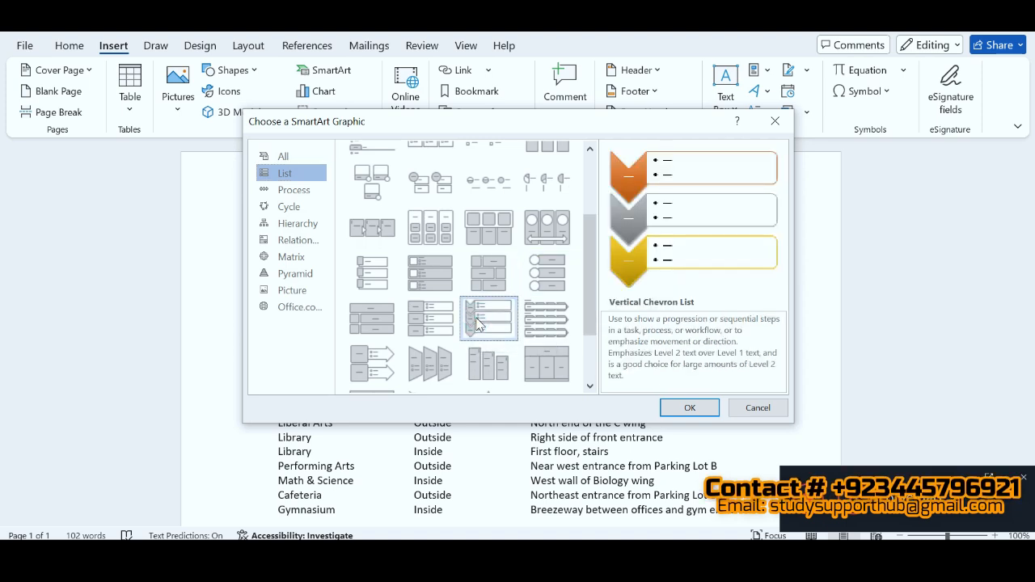
{"action": "left_click", "coordinate": [690, 409]}
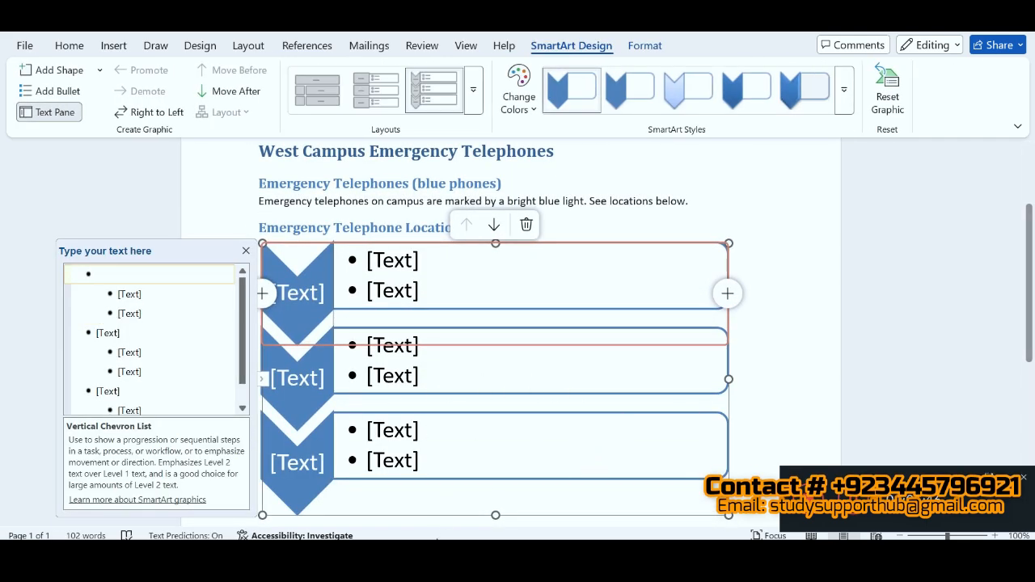
Step: Switch to the SIMnet instructions in the browser and mark instruction 3c as completed
{"action": "key", "text": "alt+Tab"}
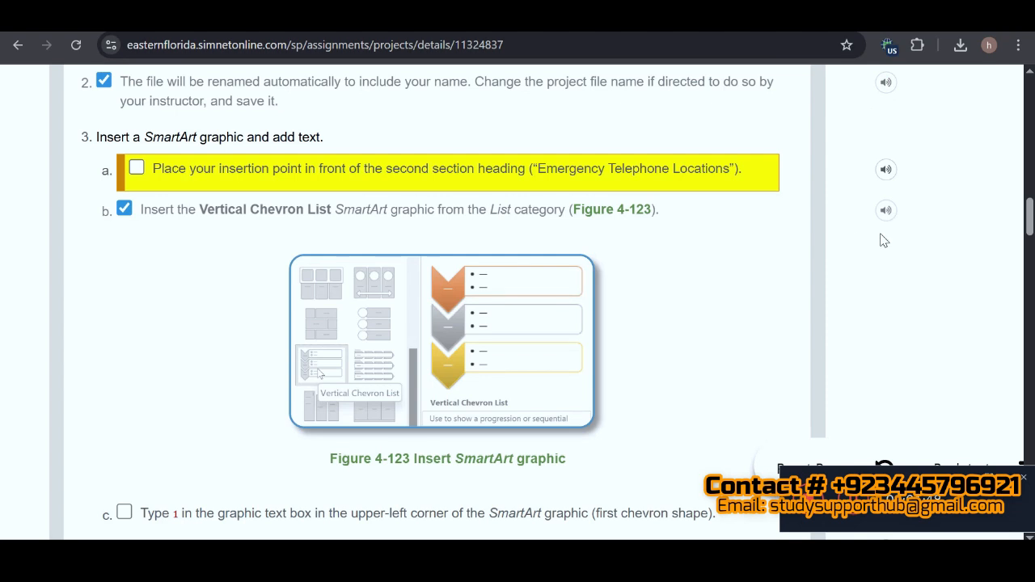
{"action": "scroll", "coordinate": [648, 277], "scroll_direction": "down", "scroll_amount": 3}
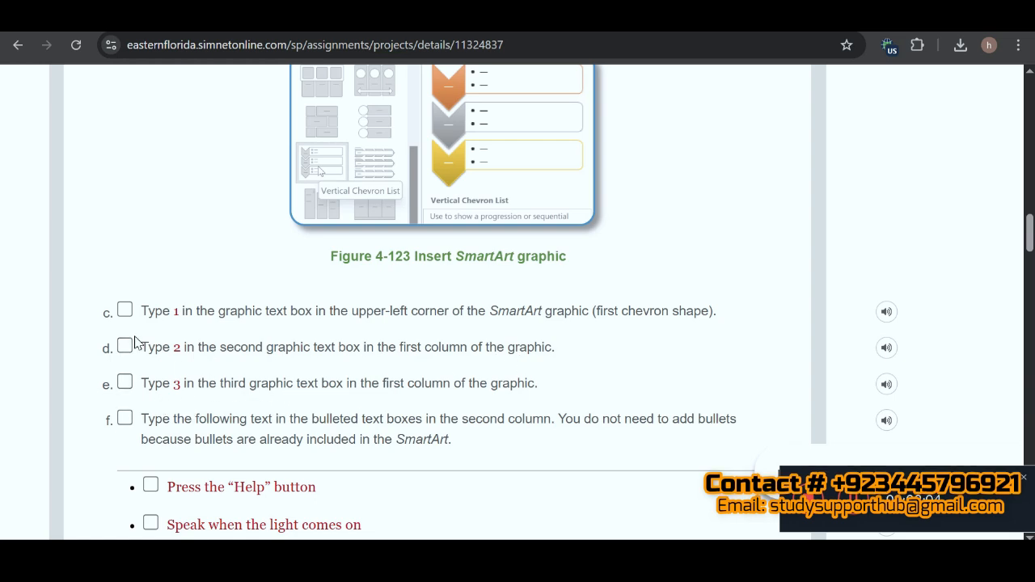
{"action": "left_click", "coordinate": [124, 309]}
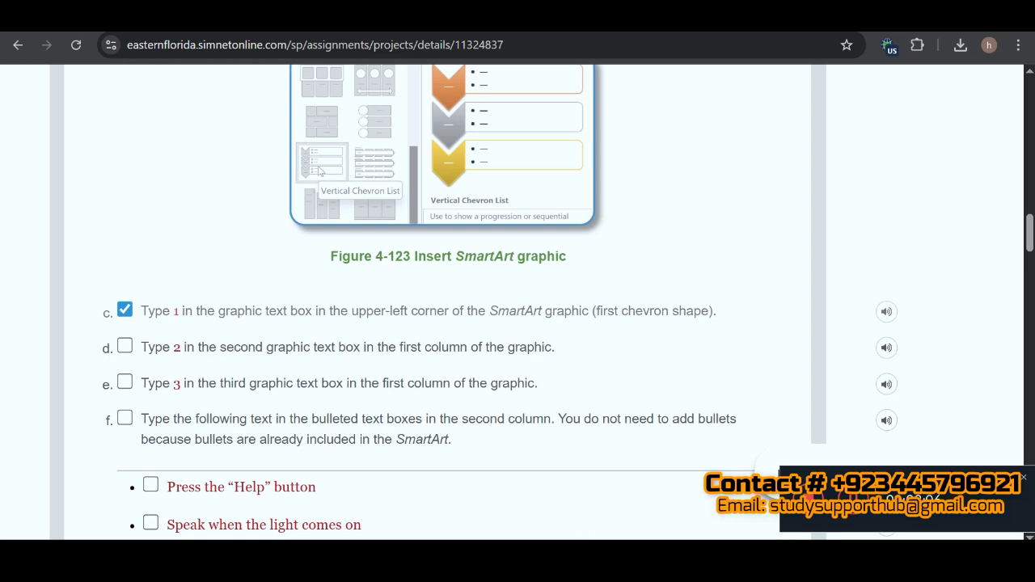
Step: Return to Word and label the three chevrons of the SmartArt graphic 1, 2 and 3
{"action": "left_click", "coordinate": [686, 558]}
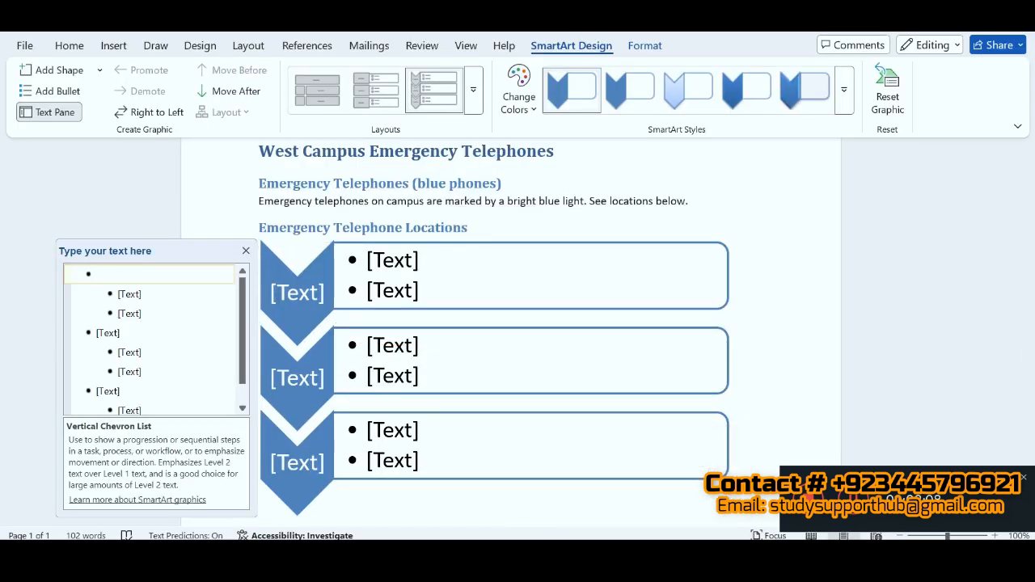
{"action": "type", "text": "1"}
{"action": "left_click", "coordinate": [106, 334]}
{"action": "type", "text": "2"}
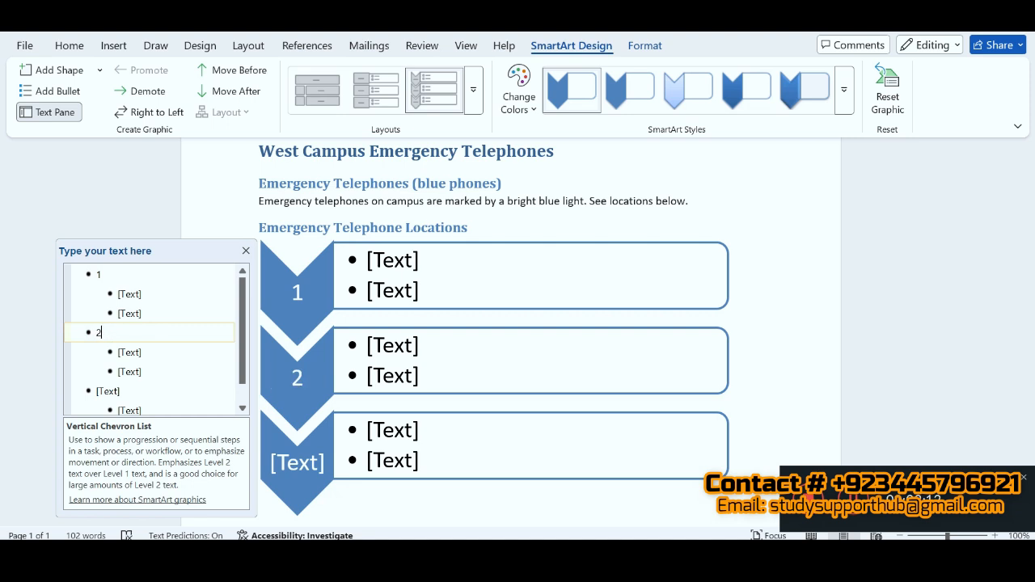
{"action": "left_click", "coordinate": [102, 391]}
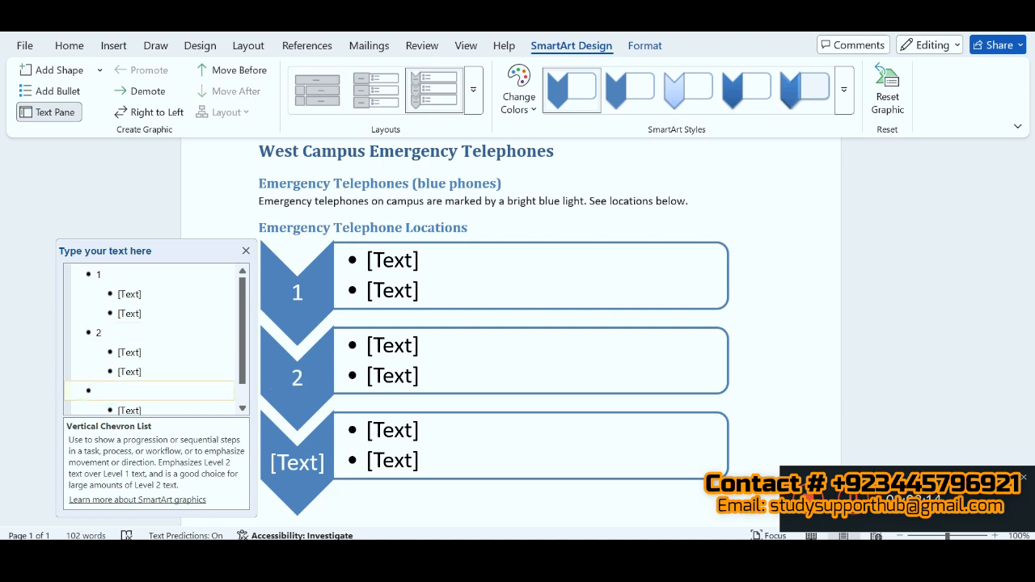
{"action": "type", "text": "3"}
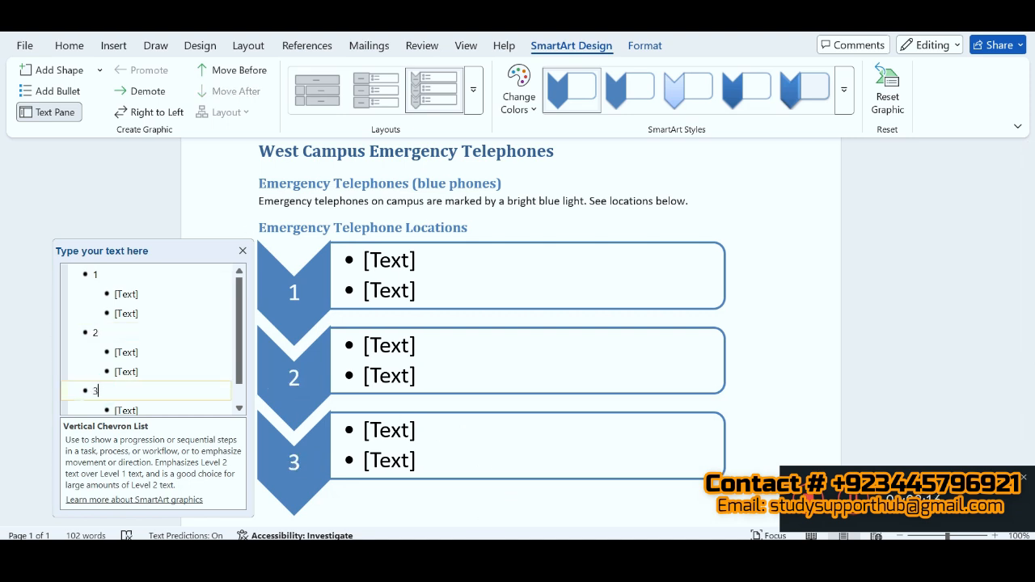
Step: Switch to the SIMnet instructions and mark instructions 3d and 3e as completed
{"action": "key", "text": "alt+Tab"}
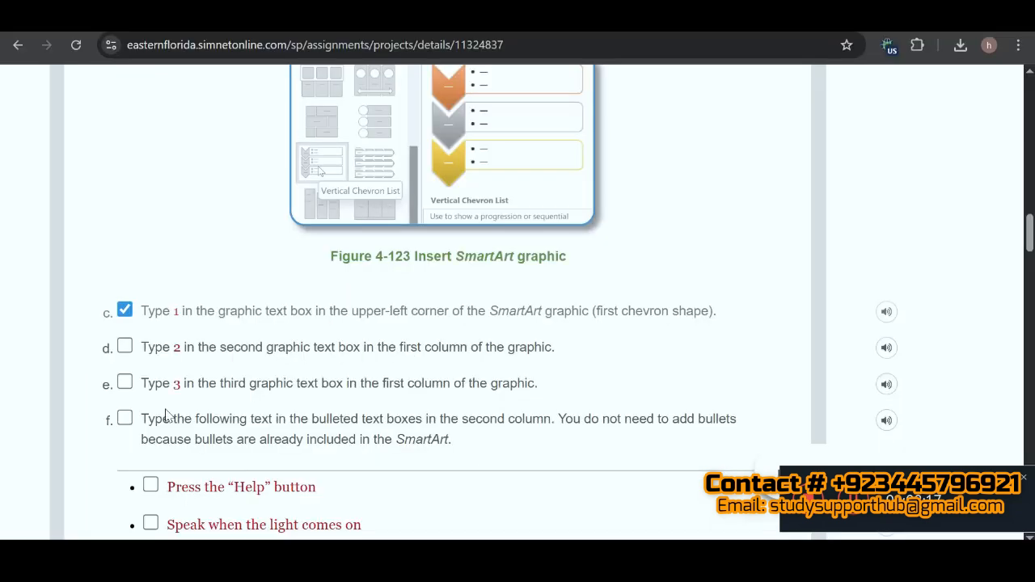
{"action": "left_click", "coordinate": [125, 347]}
{"action": "left_click", "coordinate": [126, 386]}
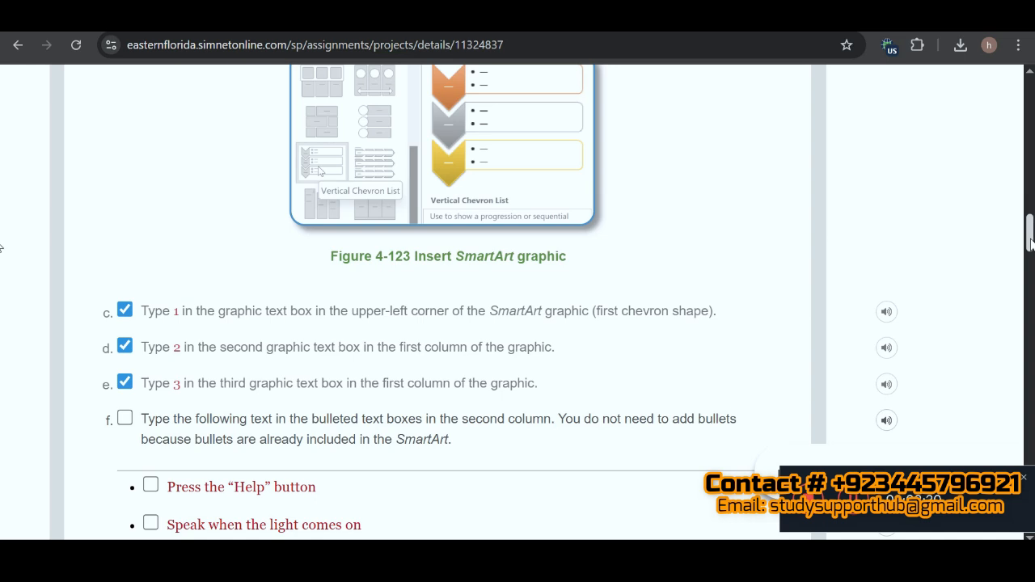
Step: Copy "Press the “Help” button" from the SIMnet instructions into the first bullet under chevron 1 of the Word SmartArt
{"action": "scroll", "coordinate": [1031, 242], "scroll_direction": "down", "scroll_amount": 2}
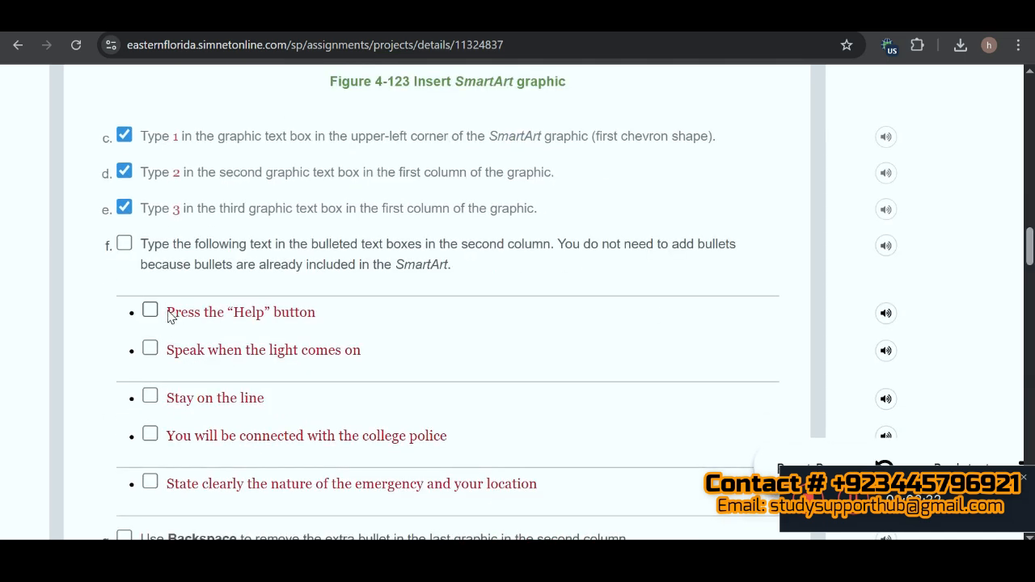
{"action": "left_click_drag", "start_coordinate": [168, 317], "coordinate": [322, 317]}
{"action": "key", "text": "ctrl+c"}
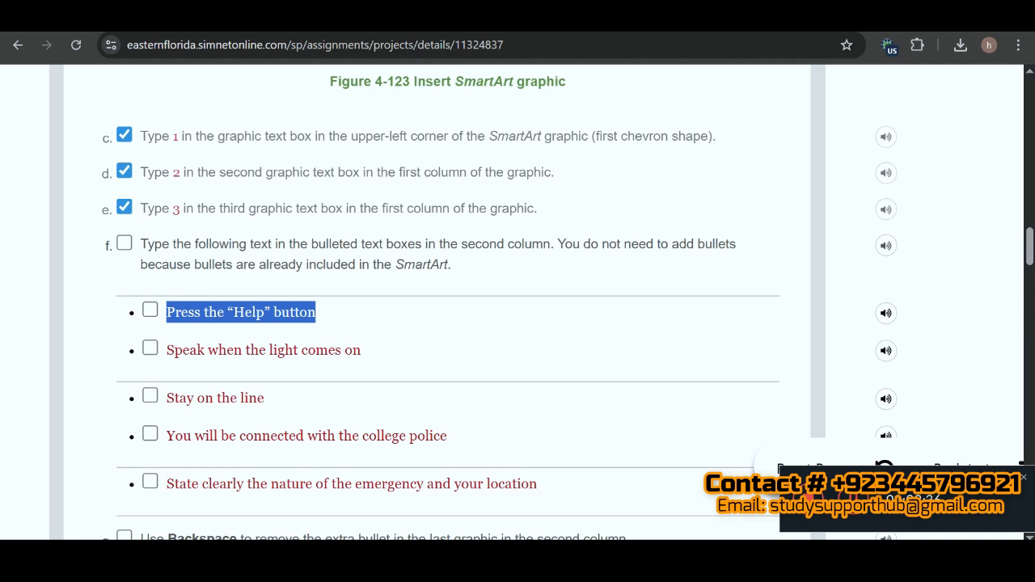
{"action": "key", "text": "alt+Tab"}
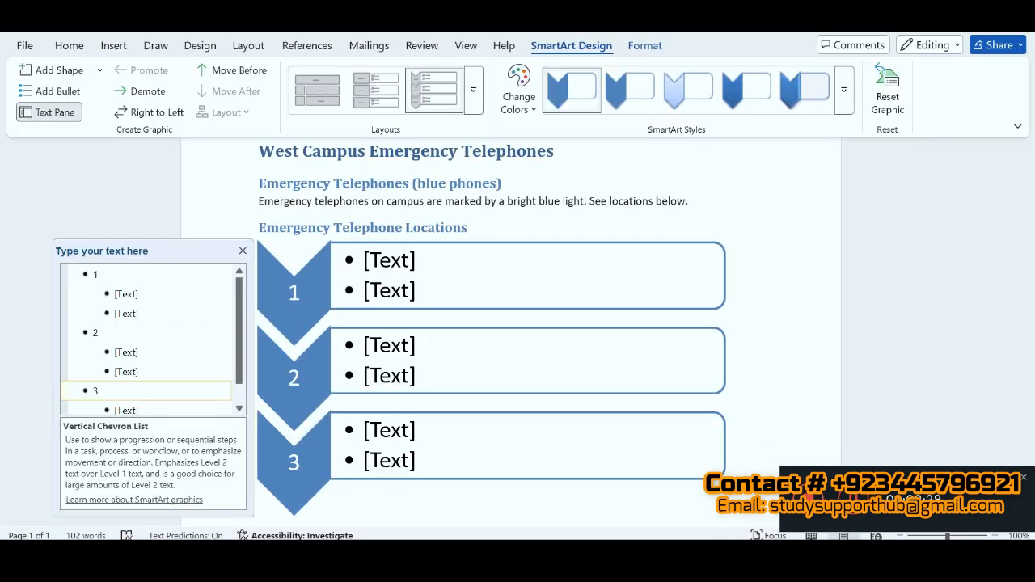
{"action": "left_click", "coordinate": [128, 297]}
{"action": "key", "text": "ctrl+v"}
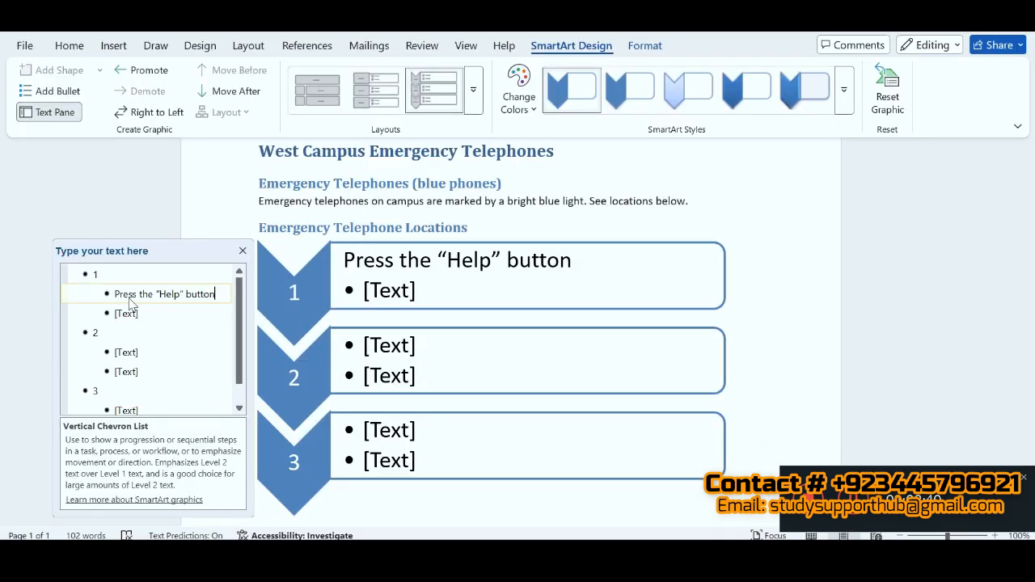
Step: Copy "Speak when the light comes on" from the SIMnet instructions into the second bullet under chevron 1 in Word
{"action": "key", "text": "alt+Tab"}
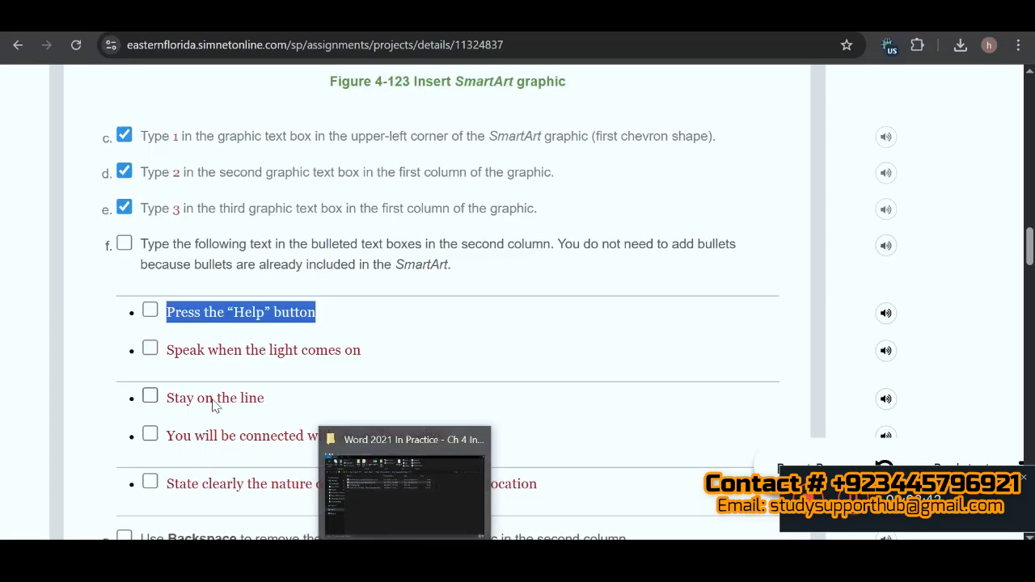
{"action": "left_click_drag", "start_coordinate": [169, 353], "coordinate": [375, 364]}
{"action": "key", "text": "ctrl+c"}
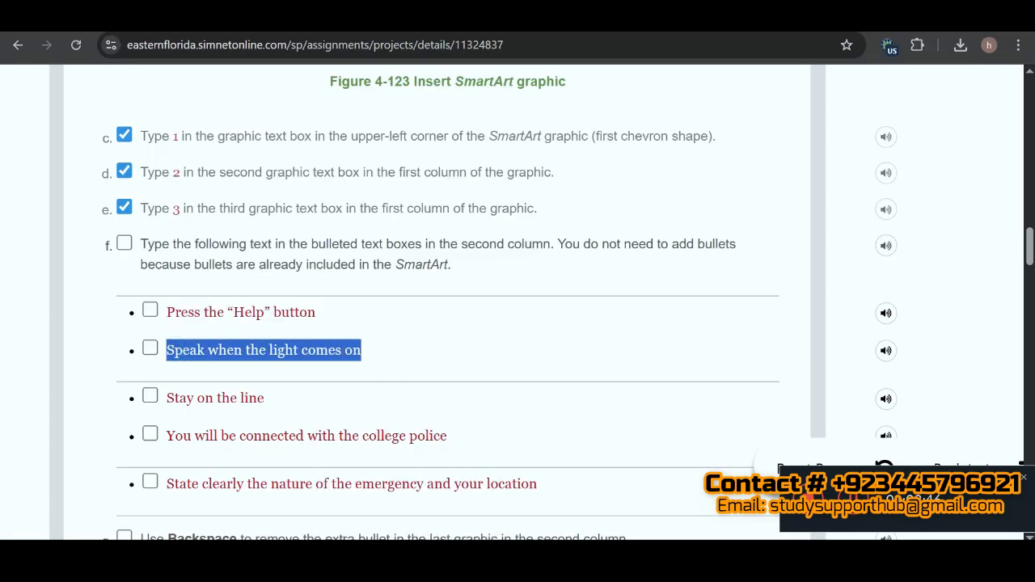
{"action": "key", "text": "alt+Tab"}
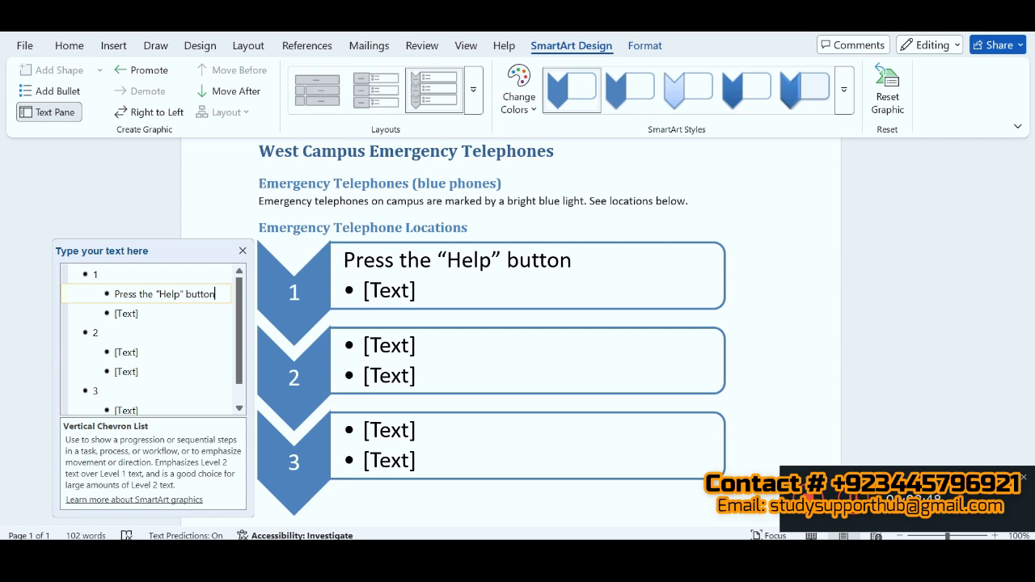
{"action": "left_click", "coordinate": [127, 314]}
{"action": "key", "text": "ctrl+v"}
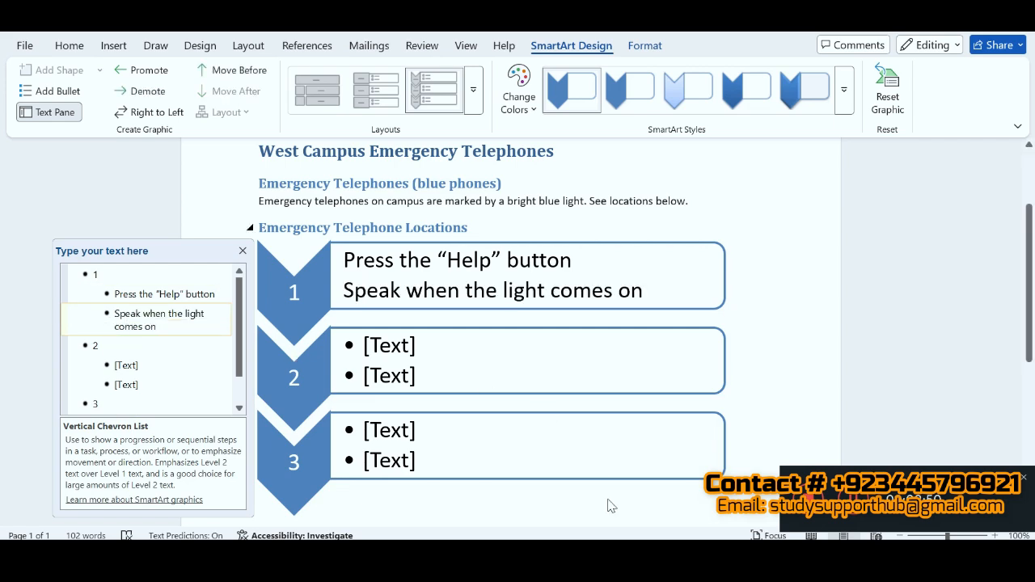
Step: Copy "Stay on the line" from the SIMnet instructions into the first bullet under chevron 2 of the Word SmartArt
{"action": "key", "text": "alt+Tab"}
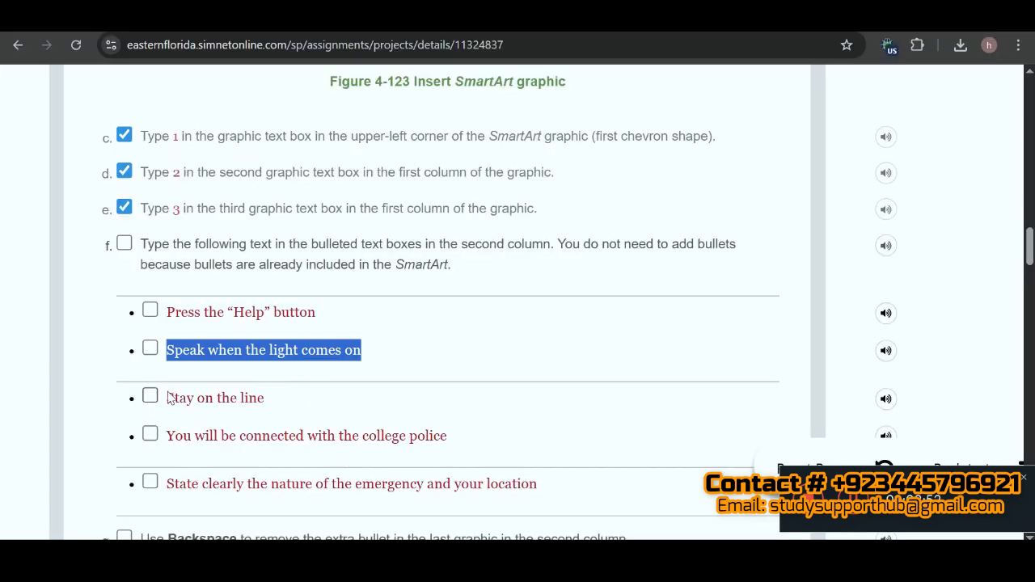
{"action": "left_click_drag", "start_coordinate": [169, 402], "coordinate": [270, 403]}
{"action": "key", "text": "ctrl+c"}
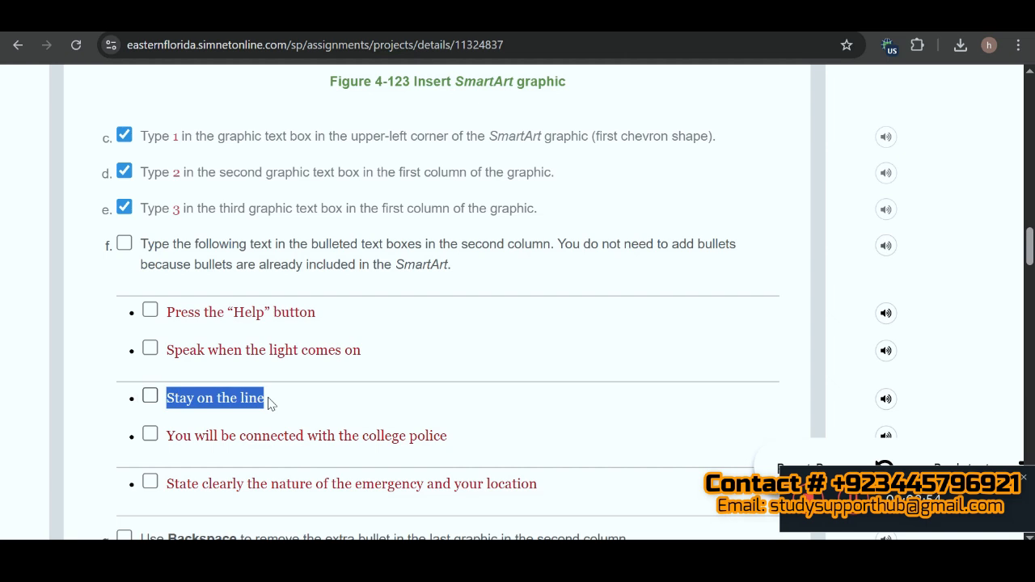
{"action": "key", "text": "alt+Tab"}
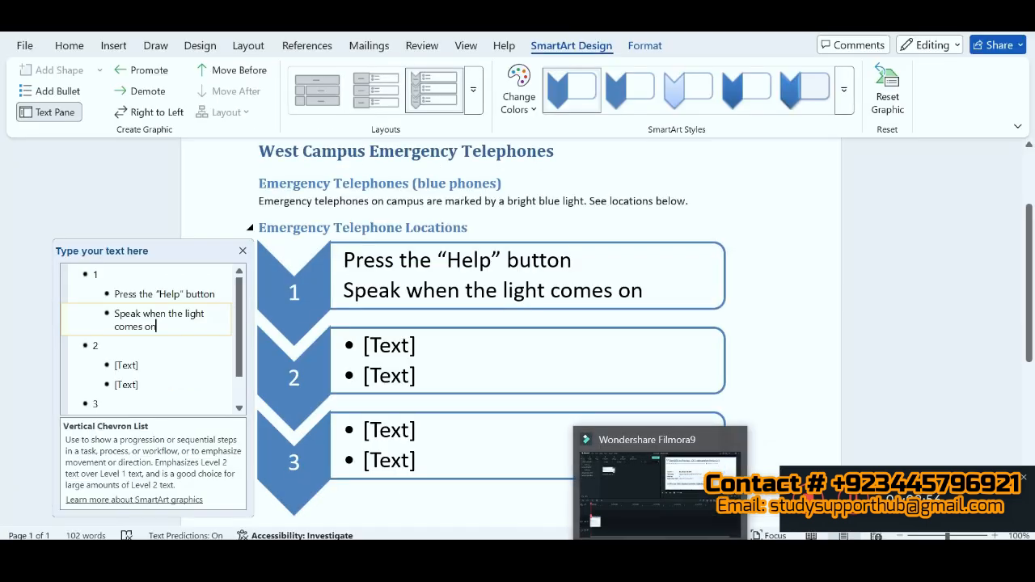
{"action": "left_click", "coordinate": [126, 364]}
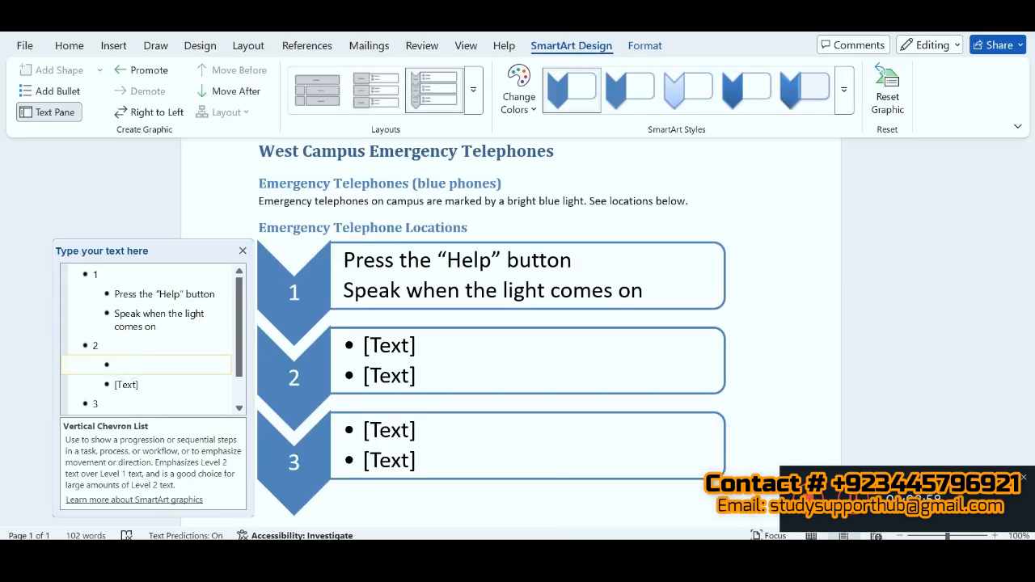
{"action": "key", "text": "ctrl+v"}
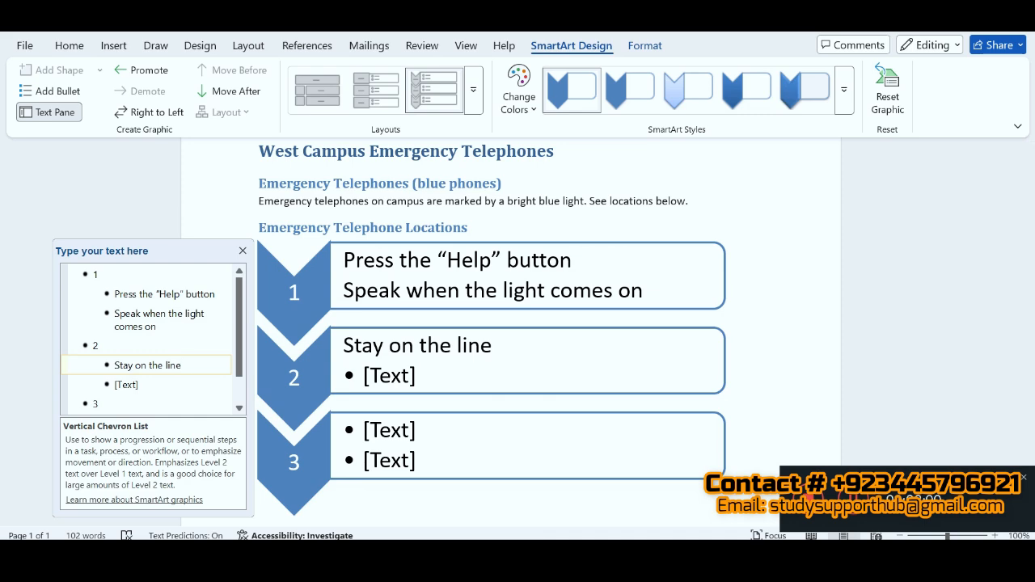
Step: Copy "You will be connected with the college police" from the SIMnet instructions into the second bullet under chevron 2 in Word
{"action": "key", "text": "alt+Tab"}
{"action": "left_click_drag", "start_coordinate": [167, 438], "coordinate": [472, 453]}
{"action": "key", "text": "ctrl+c"}
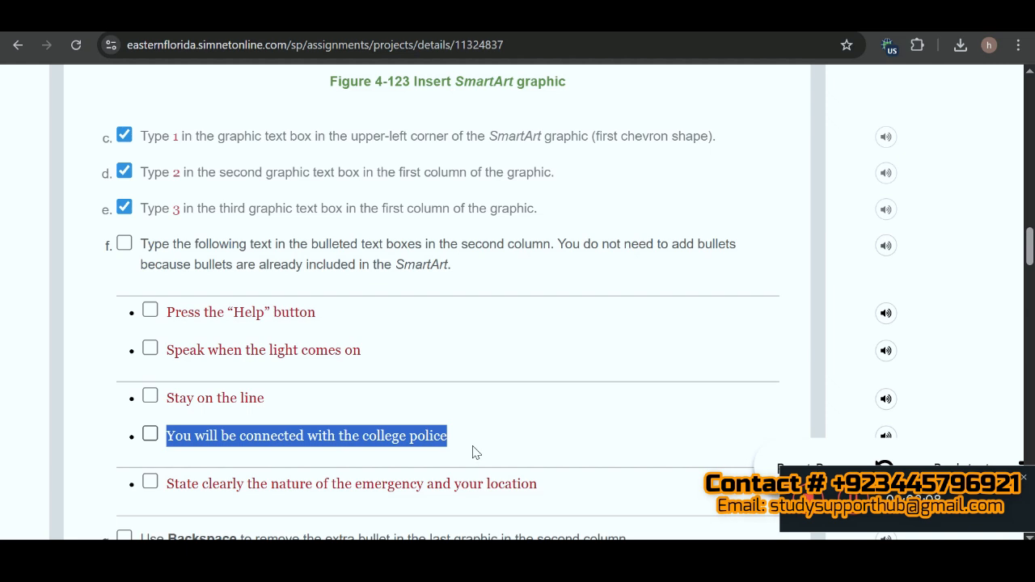
{"action": "key", "text": "alt+Tab"}
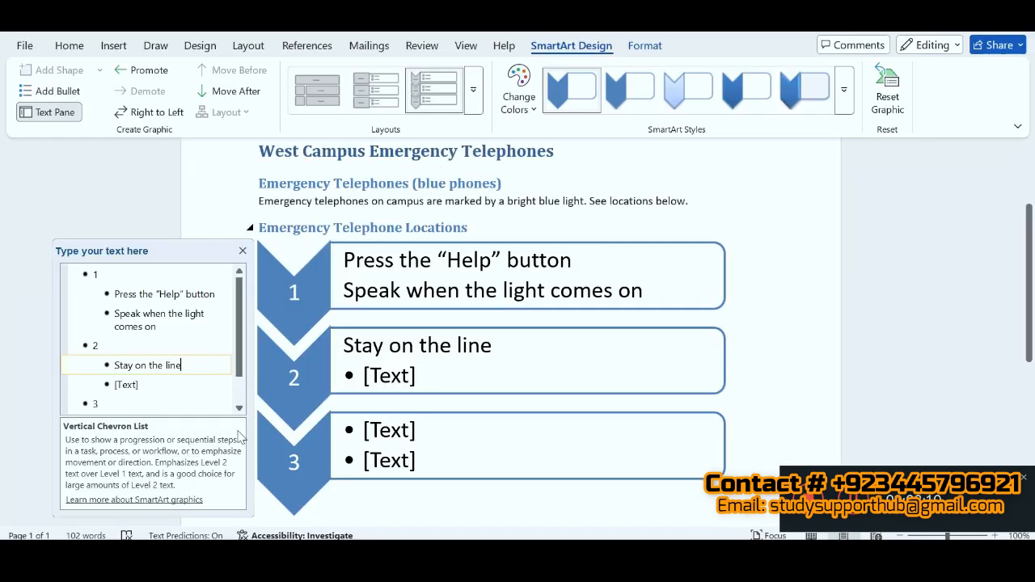
{"action": "left_click", "coordinate": [129, 386]}
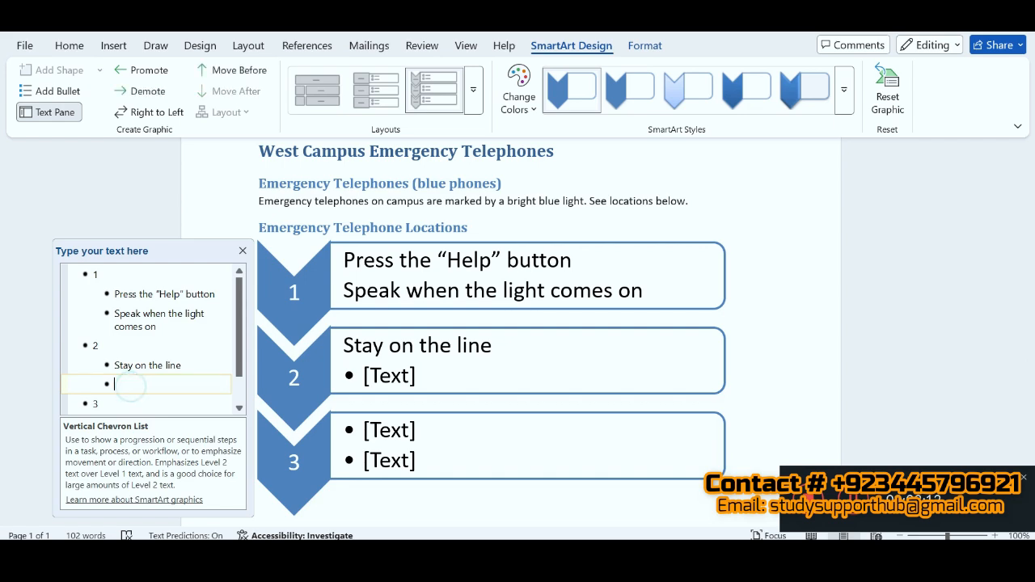
{"action": "key", "text": "ctrl+v"}
Step: Copy "State clearly the nature of the emergency and your location" from the SIMnet instructions into the first bullet under chevron 3 in Word
{"action": "left_click_drag", "start_coordinate": [239, 355], "coordinate": [243, 391]}
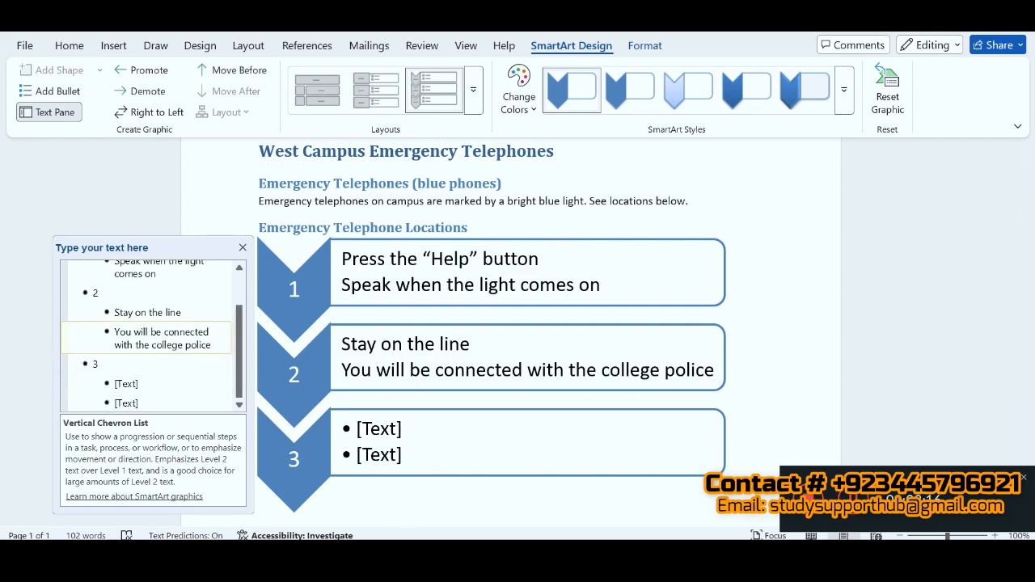
{"action": "key", "text": "alt+Tab"}
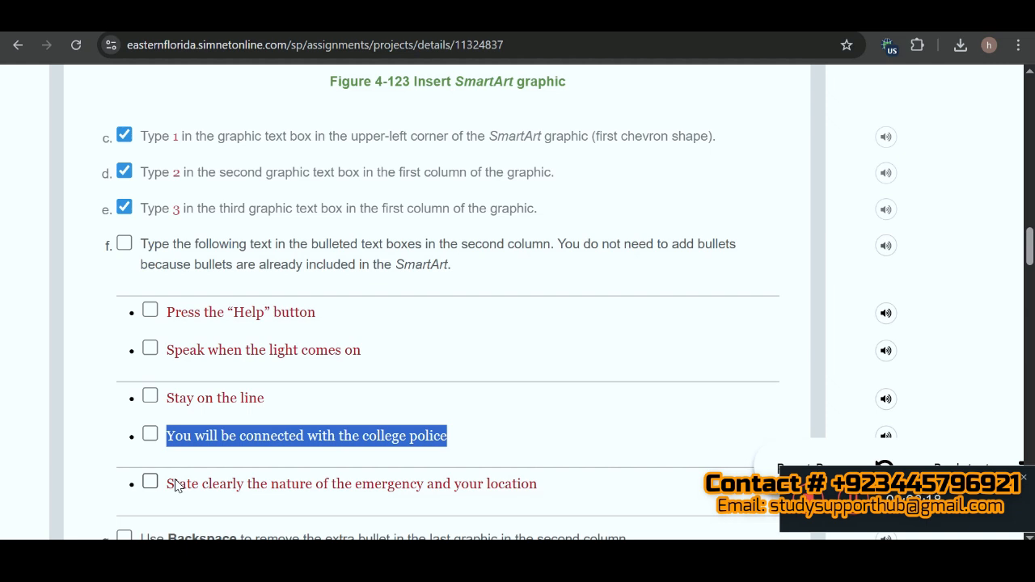
{"action": "left_click_drag", "start_coordinate": [168, 485], "coordinate": [557, 488]}
{"action": "key", "text": "ctrl+c"}
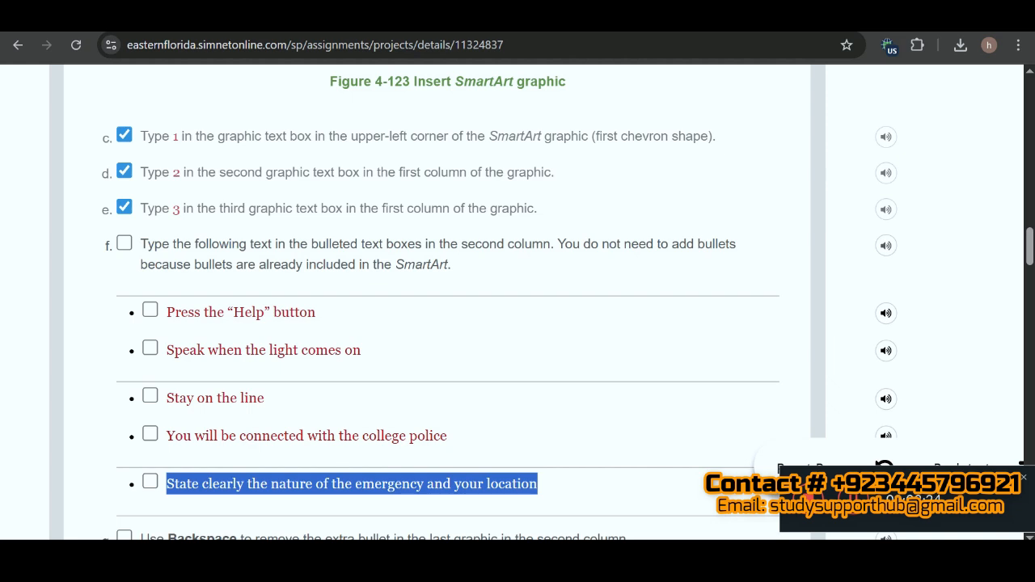
{"action": "key", "text": "alt+Tab"}
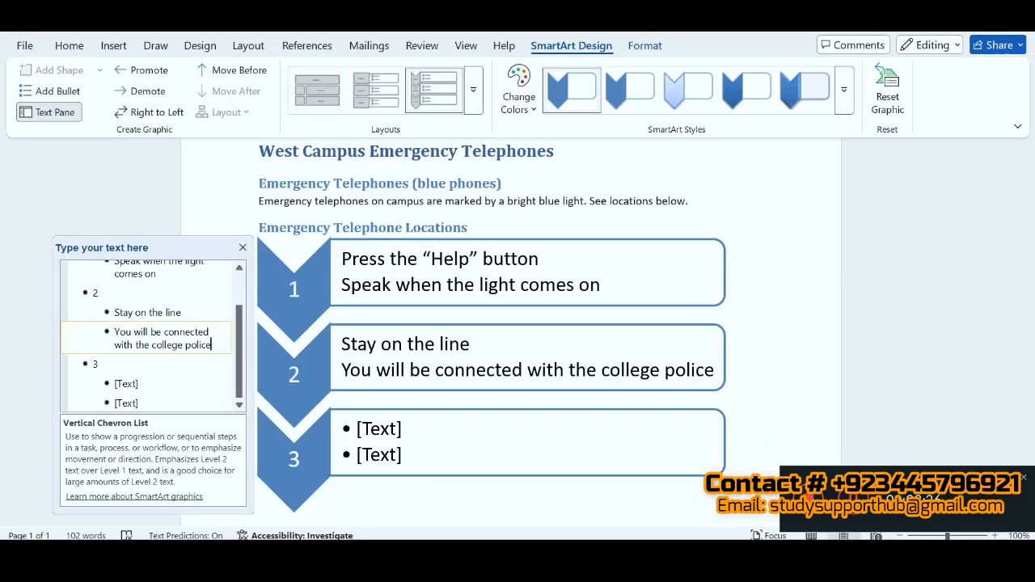
{"action": "left_click", "coordinate": [126, 383]}
{"action": "key", "text": "ctrl+v"}
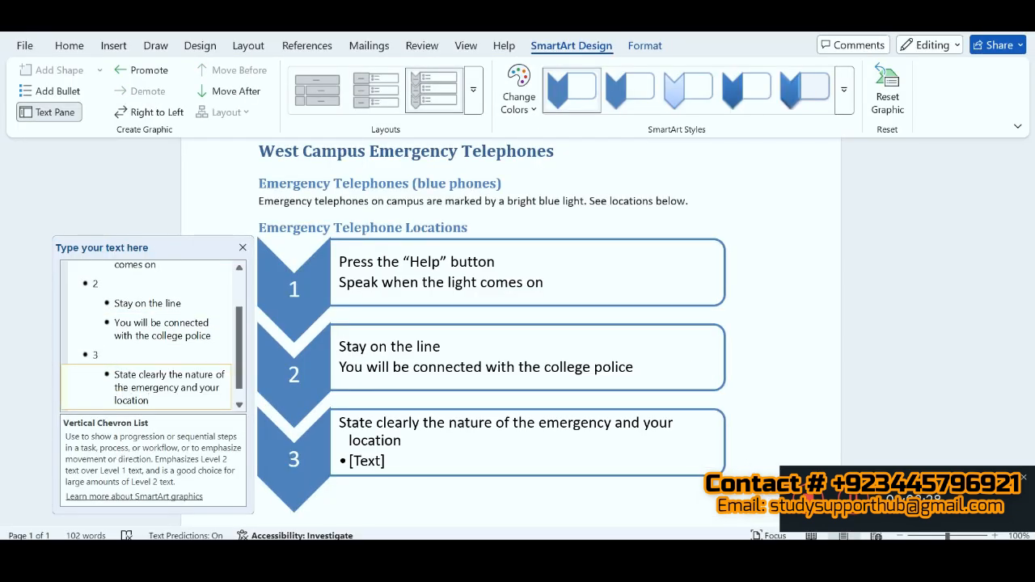
Step: Check instruction 3g in SIMnet and remove the extra empty bullet under chevron 3 of the Word SmartArt
{"action": "left_click", "coordinate": [239, 405]}
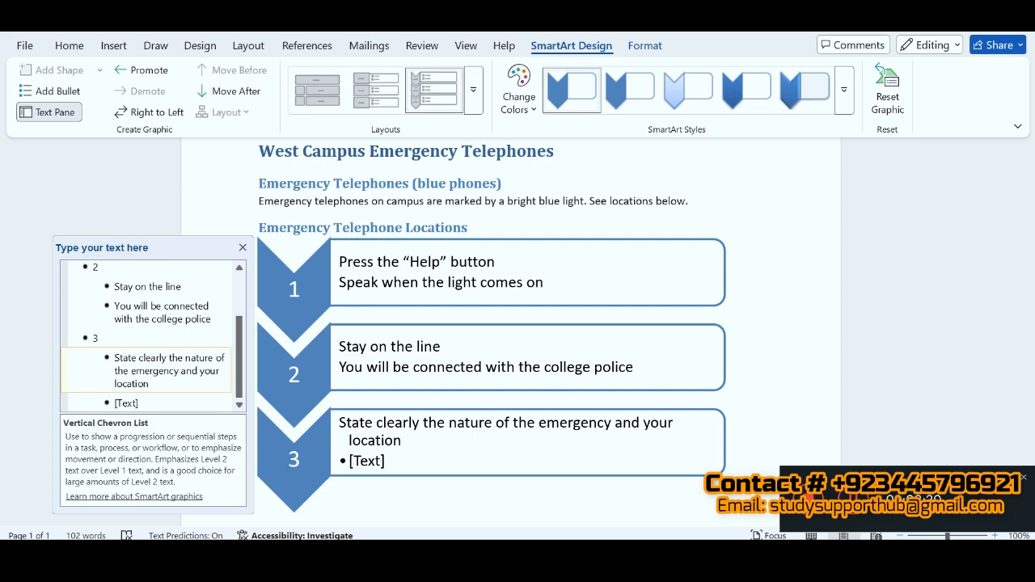
{"action": "left_click", "coordinate": [140, 405]}
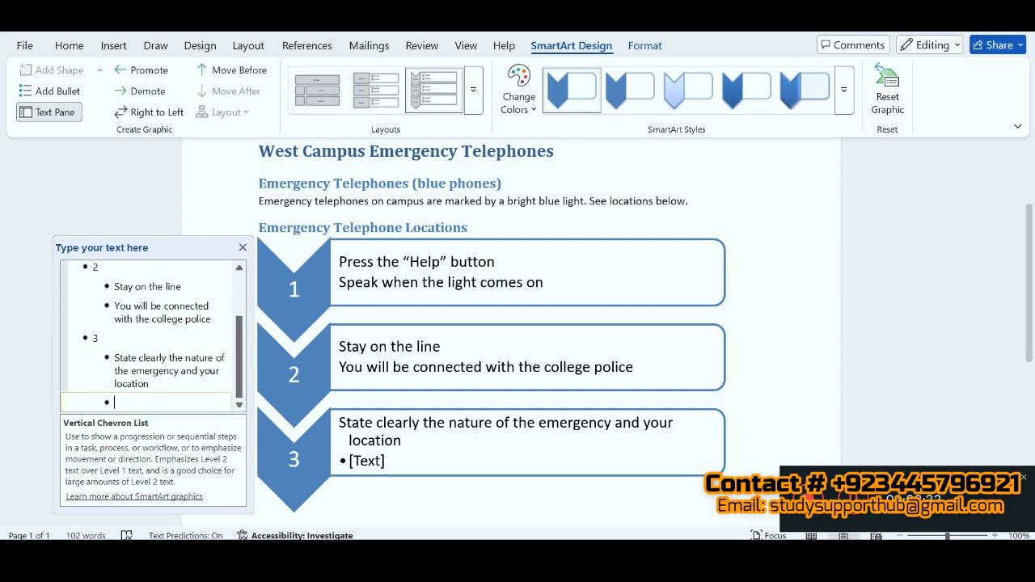
{"action": "key", "text": "alt+Tab"}
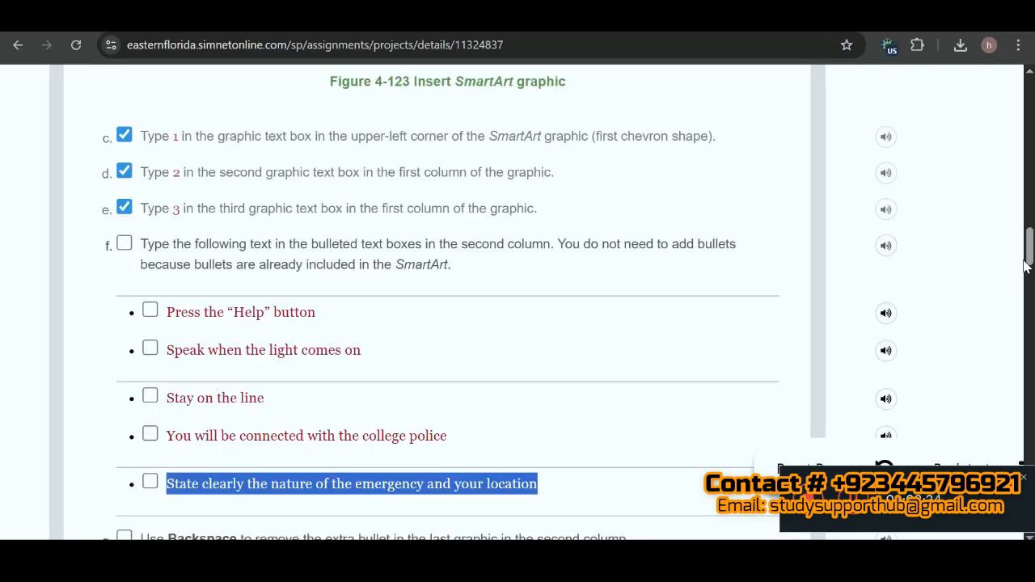
{"action": "scroll", "coordinate": [1029, 271], "scroll_direction": "down", "scroll_amount": 3}
{"action": "left_click_drag", "start_coordinate": [1032, 275], "coordinate": [1032, 277]}
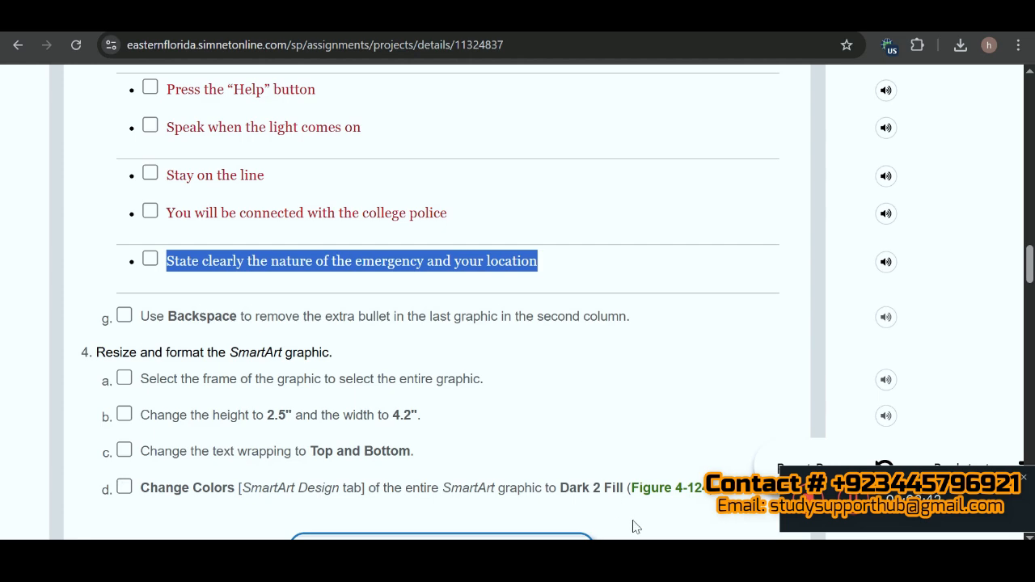
{"action": "key", "text": "alt+Tab"}
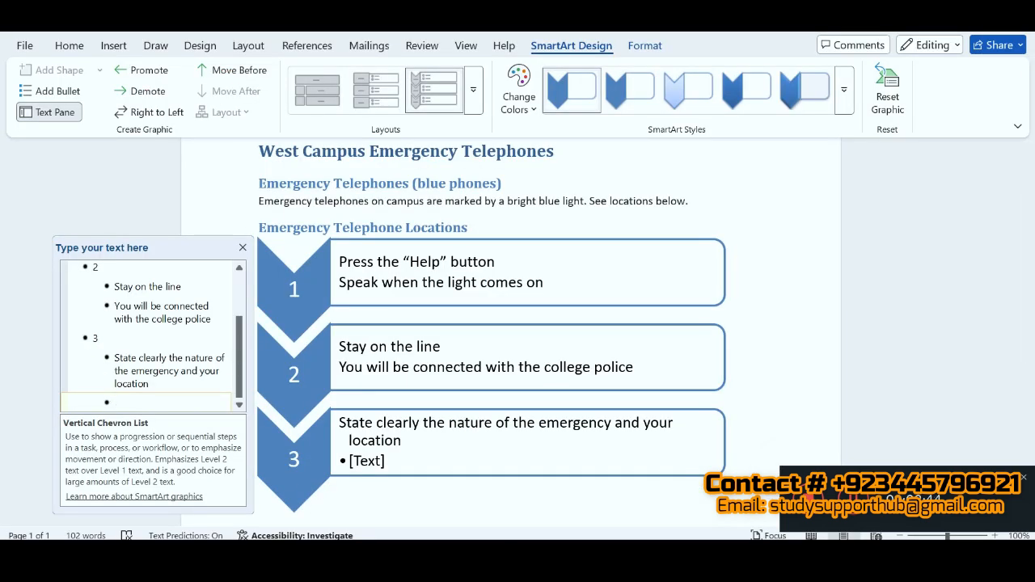
{"action": "key", "text": "shift+Tab"}
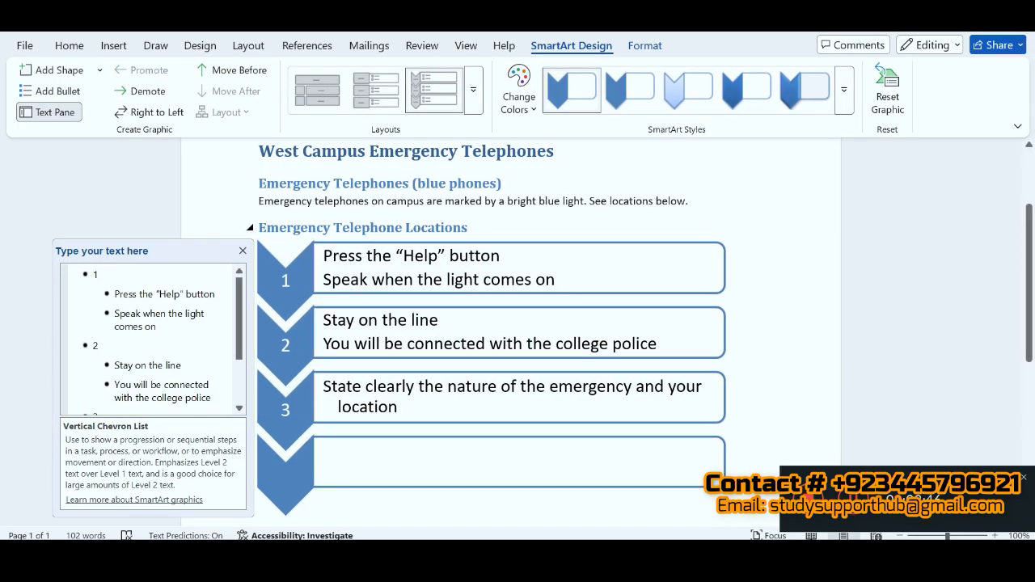
{"action": "left_click_drag", "start_coordinate": [239, 346], "coordinate": [241, 406]}
{"action": "left_click", "coordinate": [159, 407]}
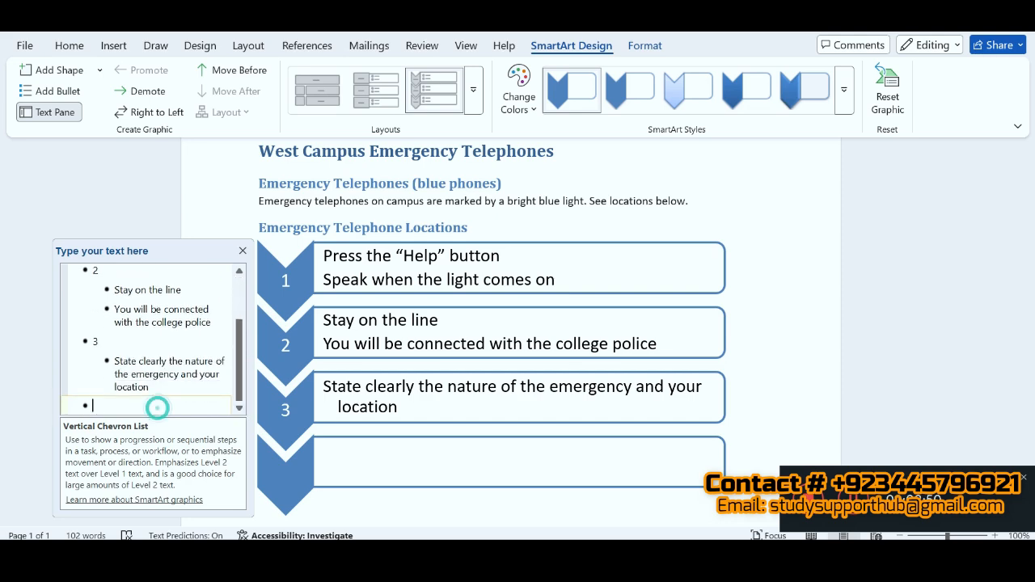
{"action": "key", "text": "BackSpace"}
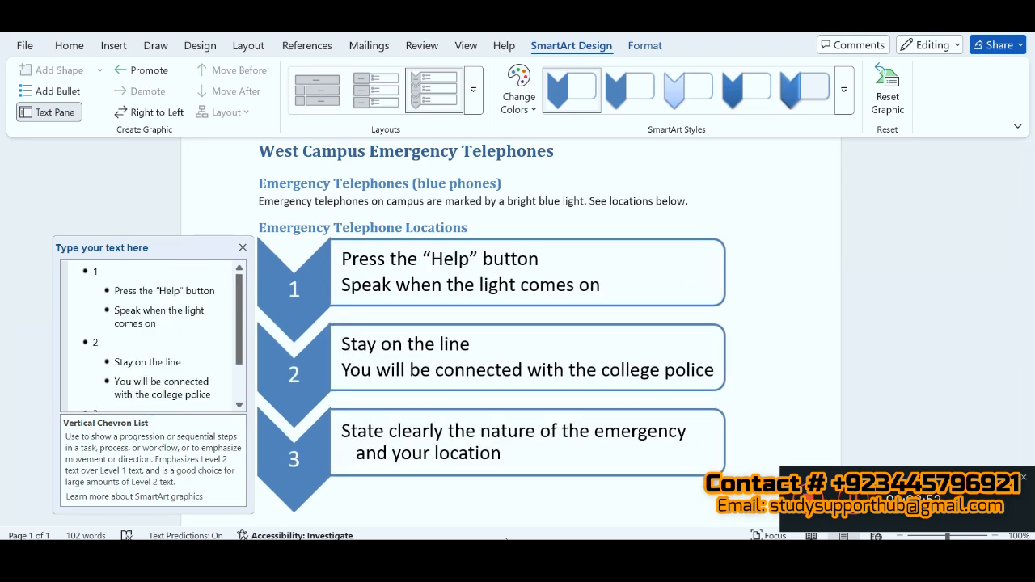
Step: Switch to the SIMnet instructions and mark instructions 3g and 4a as completed
{"action": "key", "text": "alt+Tab"}
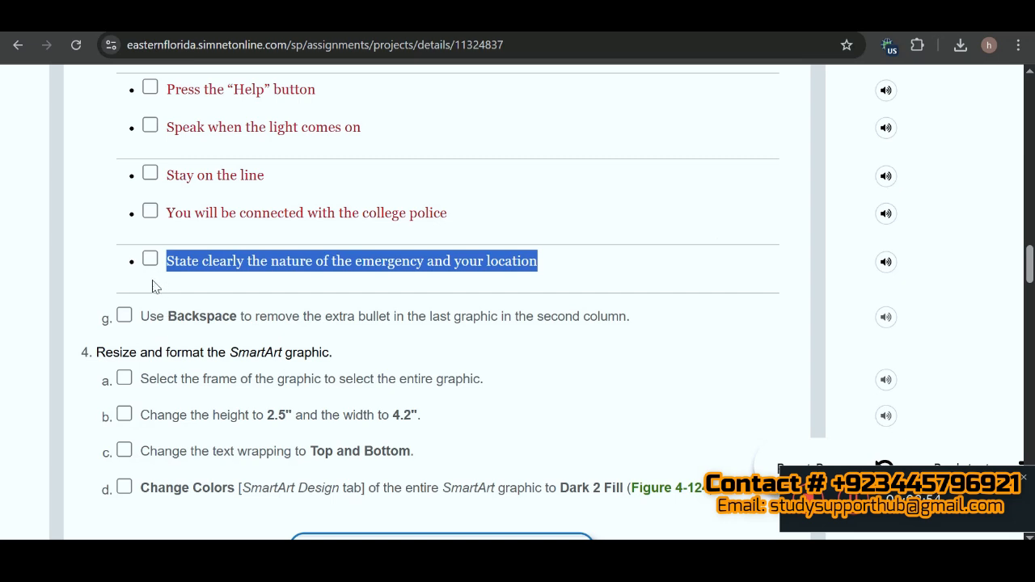
{"action": "left_click", "coordinate": [124, 317]}
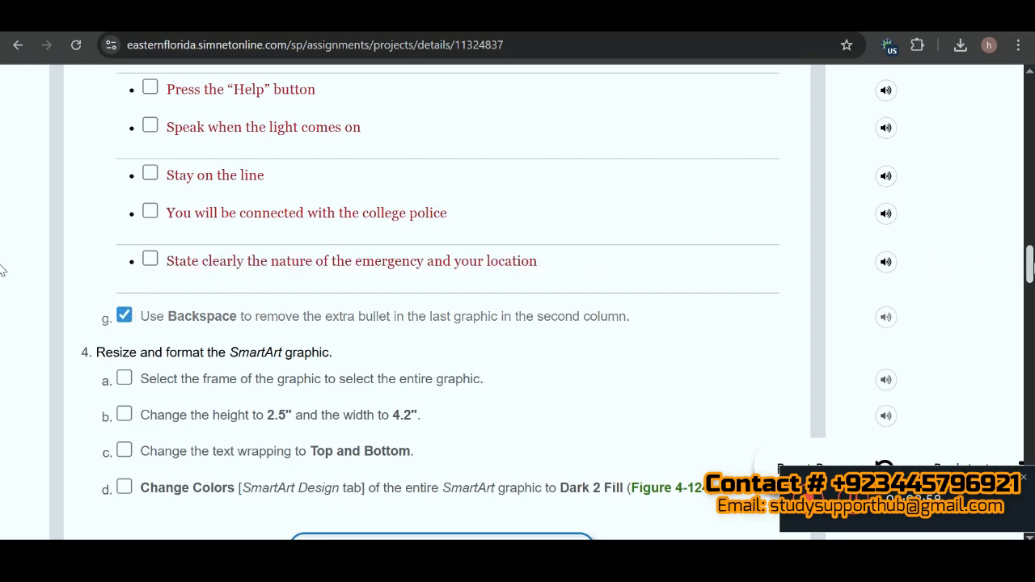
{"action": "scroll", "coordinate": [1, 271], "scroll_direction": "down", "scroll_amount": 3}
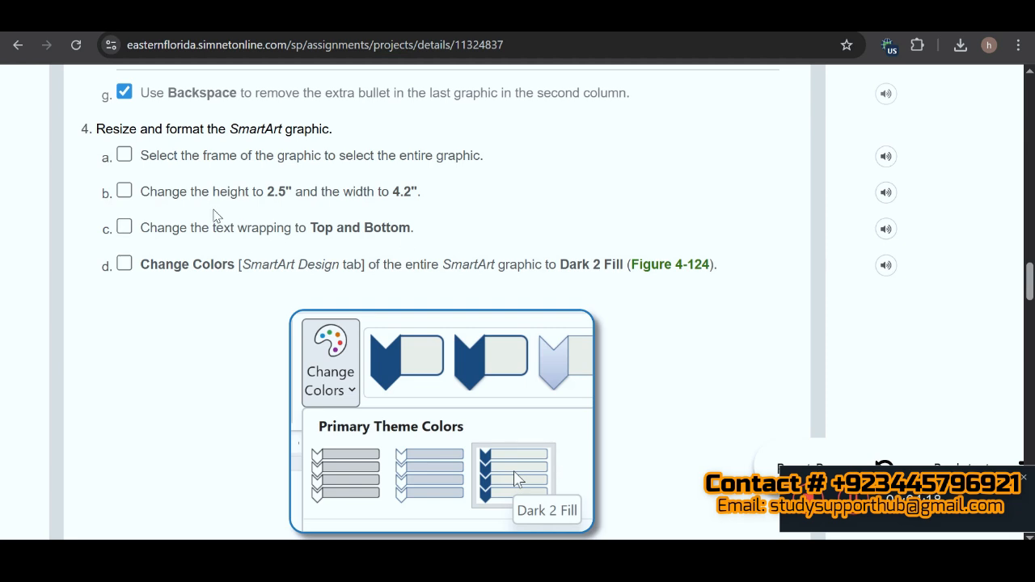
{"action": "left_click", "coordinate": [125, 156]}
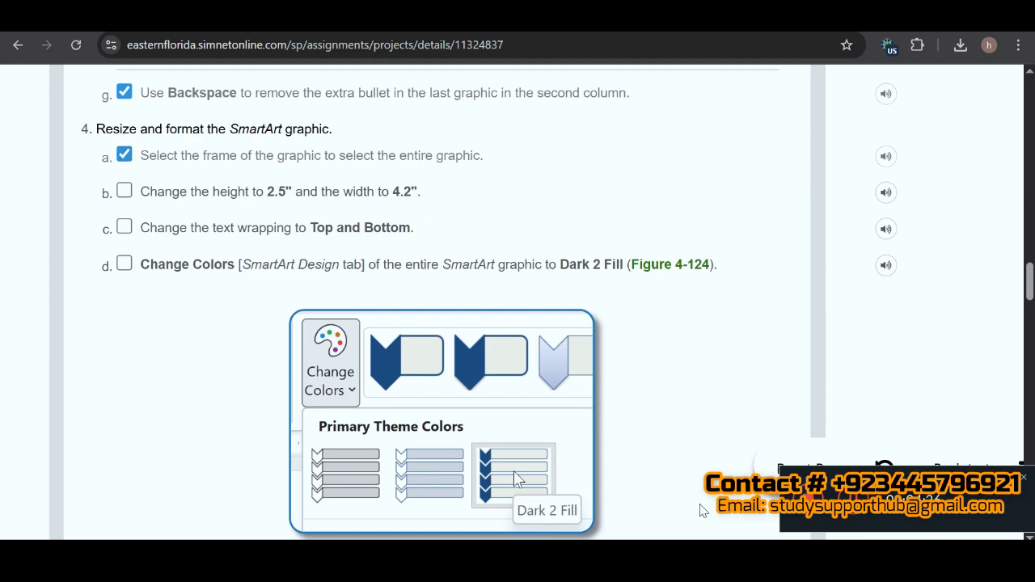
Step: Return to Word, close the SmartArt text pane and select the frame of the entire graphic
{"action": "left_click", "coordinate": [639, 561]}
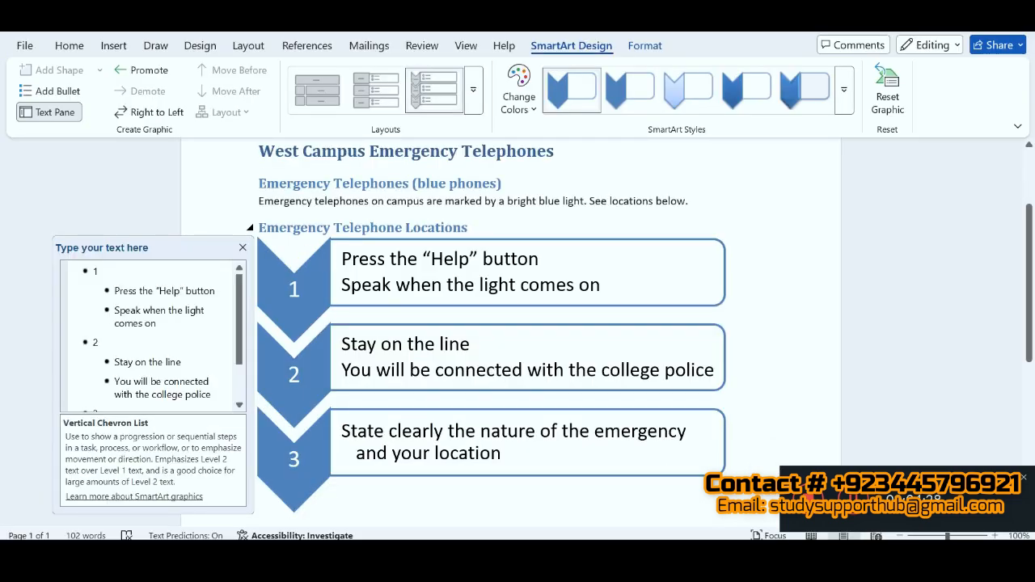
{"action": "left_click", "coordinate": [243, 247]}
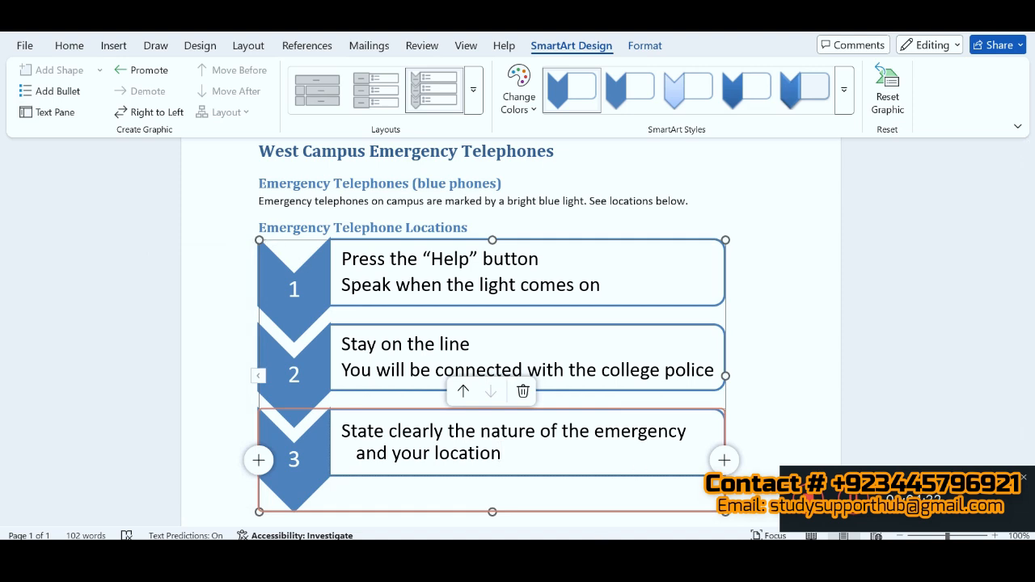
{"action": "left_click", "coordinate": [483, 559]}
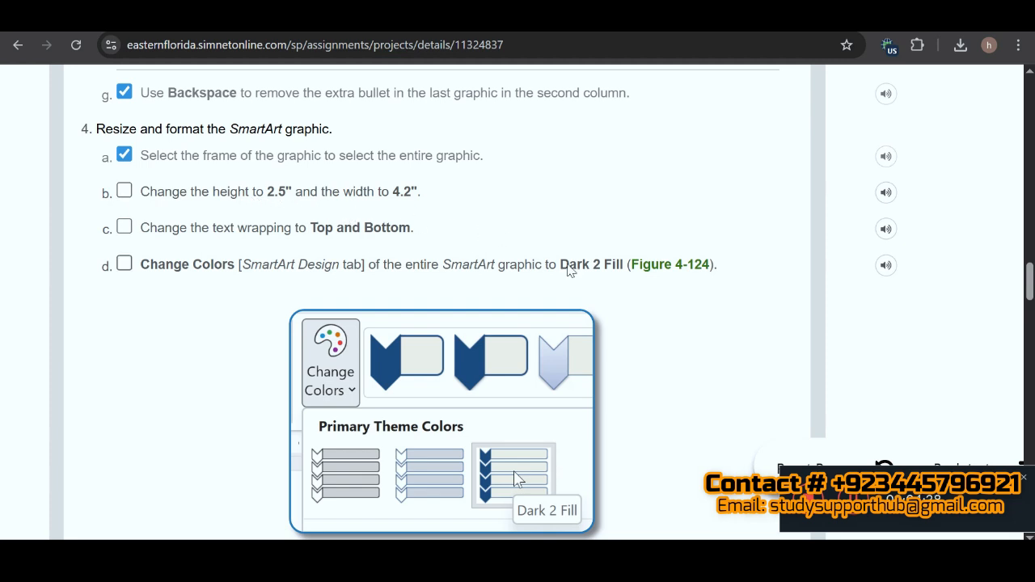
{"action": "left_click", "coordinate": [698, 564]}
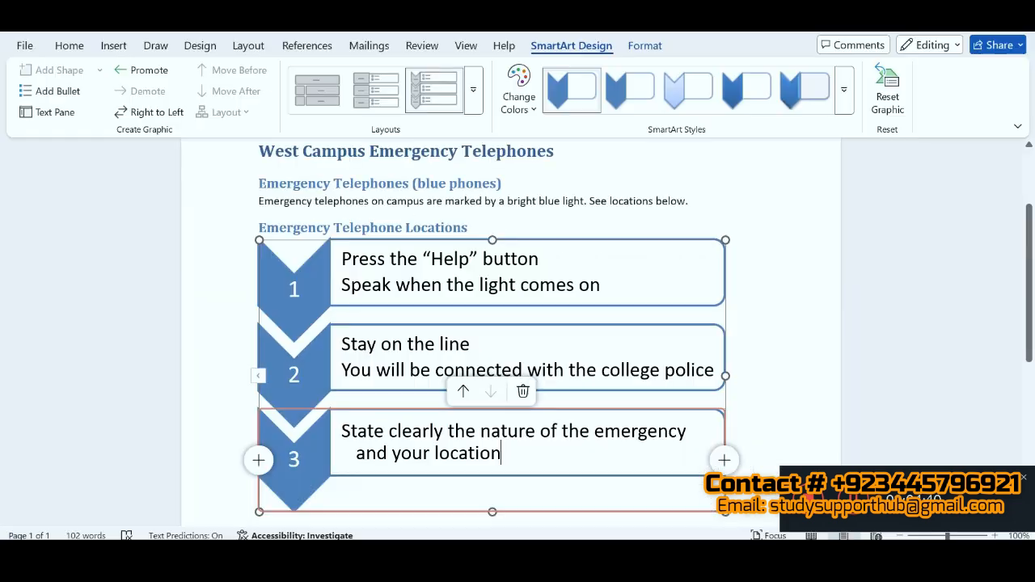
{"action": "key", "text": "Escape"}
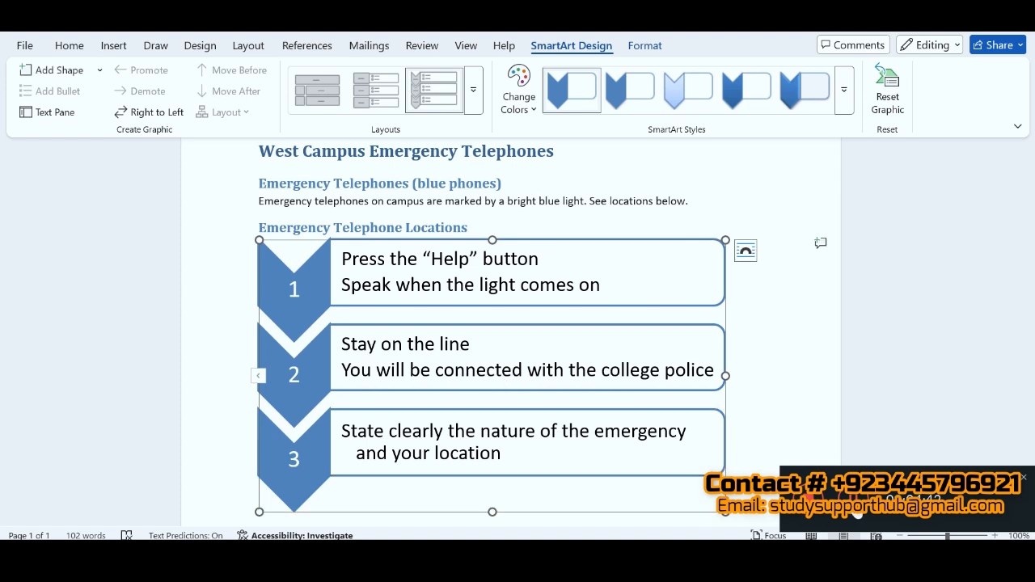
Step: Set the SmartArt graphic's height to 2.4 inches and width to 4.2 inches, checking the size against instruction 4b in SIMnet
{"action": "left_click", "coordinate": [645, 46]}
{"action": "left_click", "coordinate": [985, 112]}
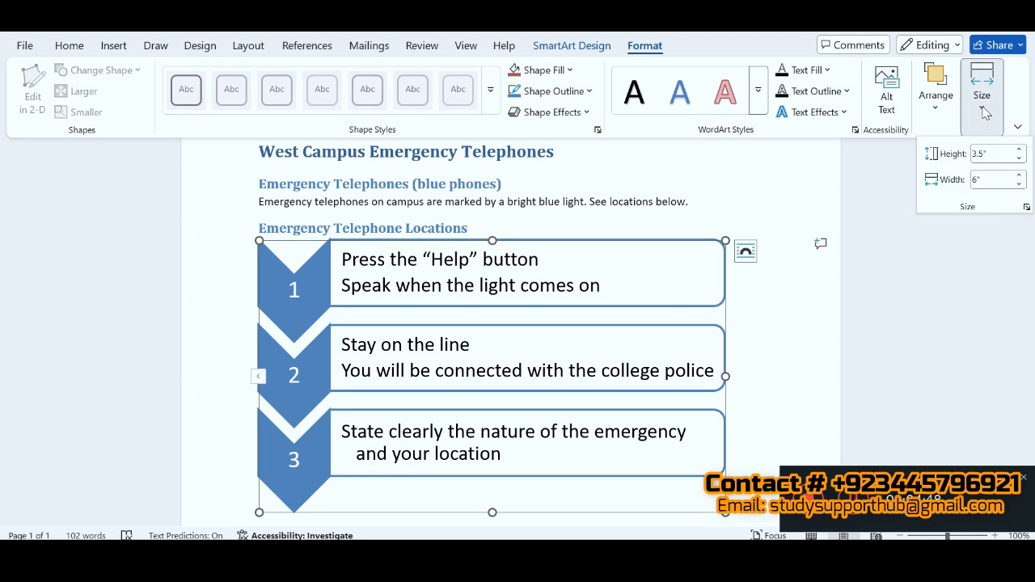
{"action": "left_click", "coordinate": [983, 153]}
{"action": "type", "text": "2.4"}
{"action": "key", "text": "Tab"}
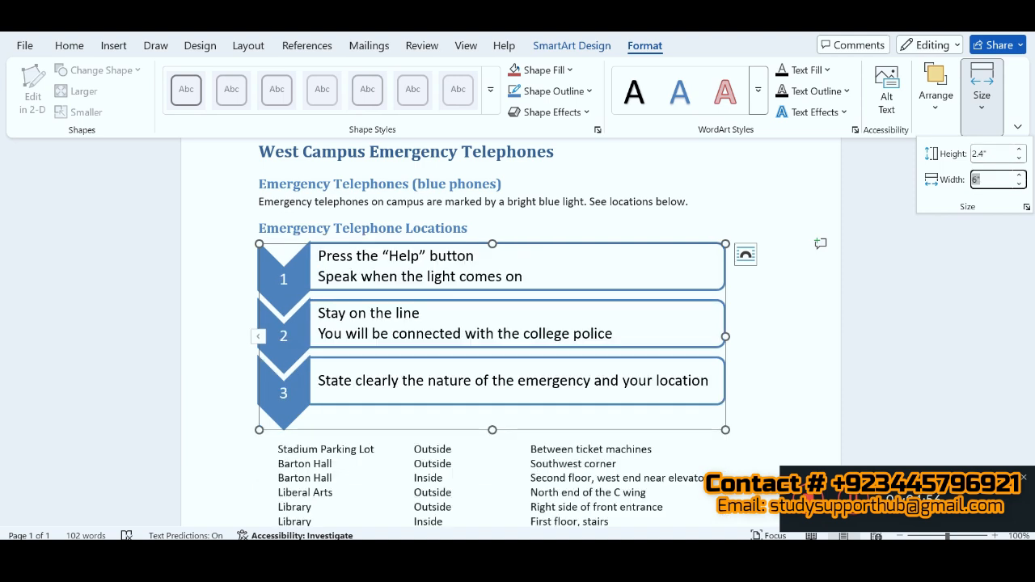
{"action": "type", "text": "4.2"}
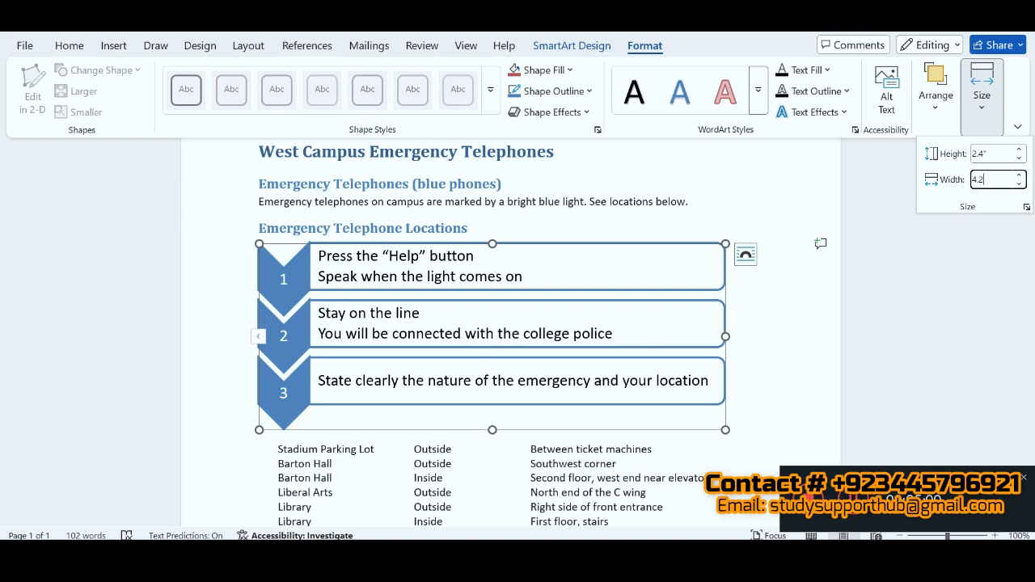
{"action": "left_click", "coordinate": [504, 555]}
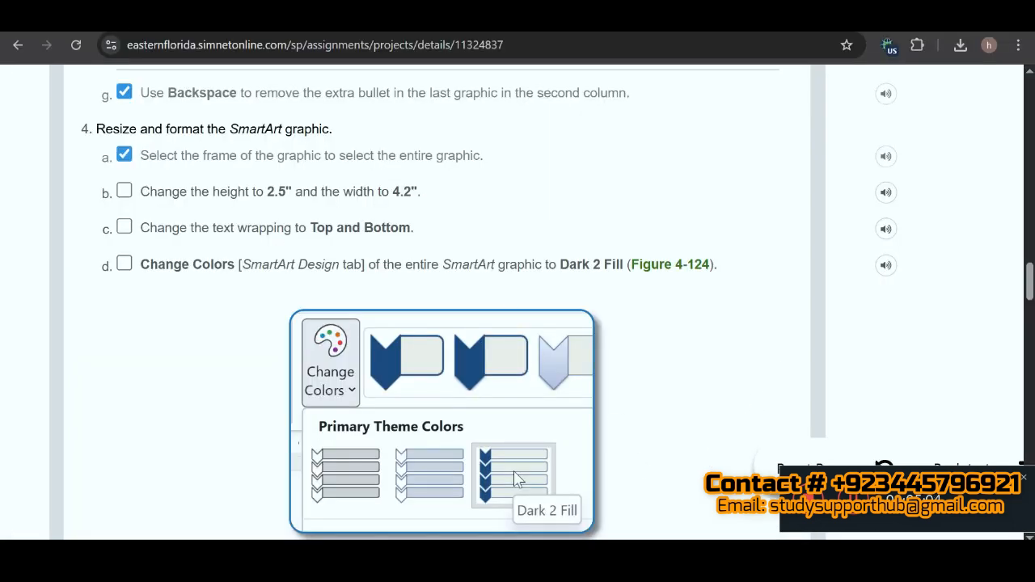
{"action": "left_click", "coordinate": [698, 555]}
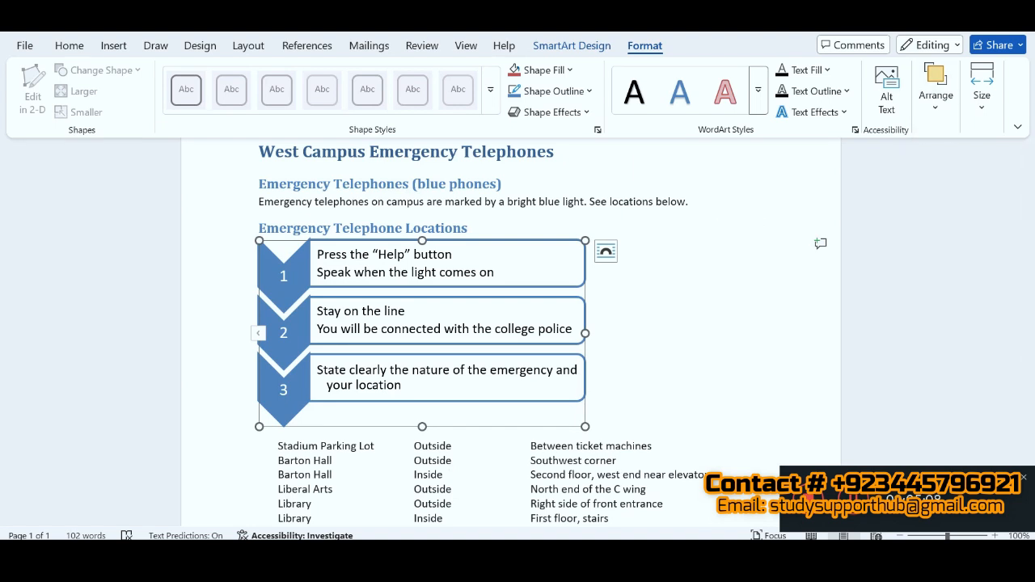
Step: Mark instruction 4b as completed in SIMnet, and set the SmartArt graphic's text wrapping in Word to Top and Bottom
{"action": "left_click", "coordinate": [503, 555]}
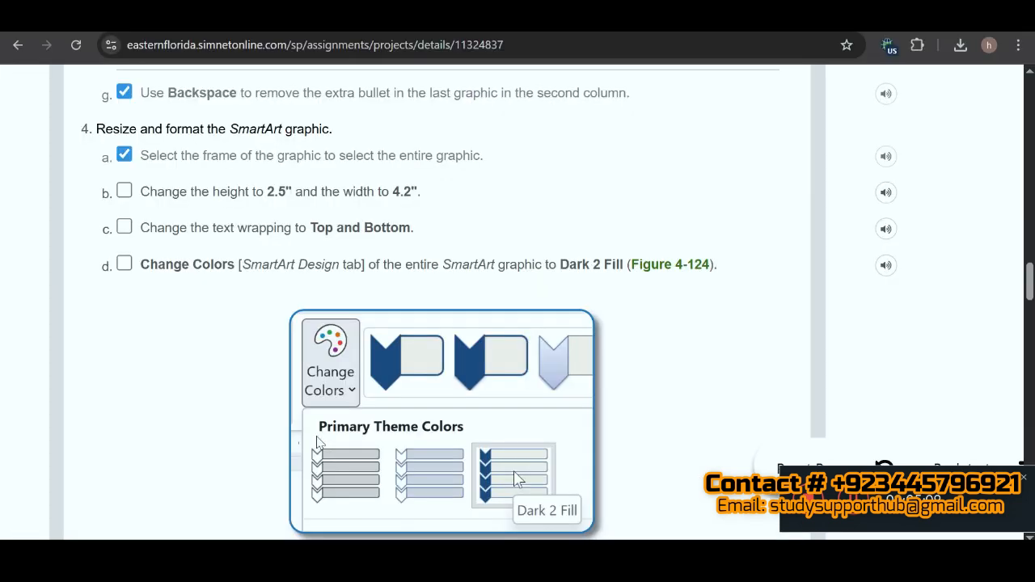
{"action": "left_click", "coordinate": [124, 194]}
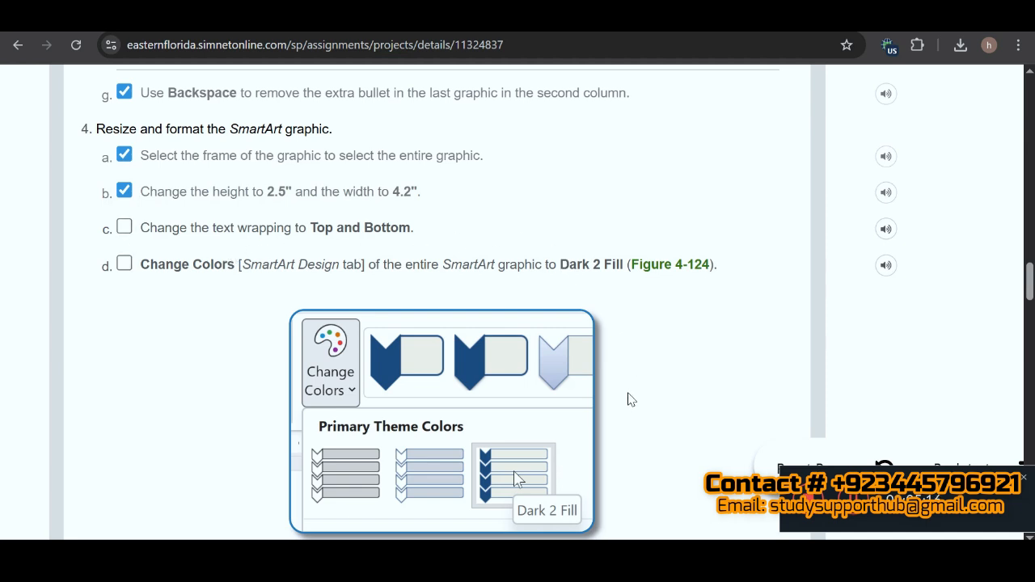
{"action": "key", "text": "alt+Tab"}
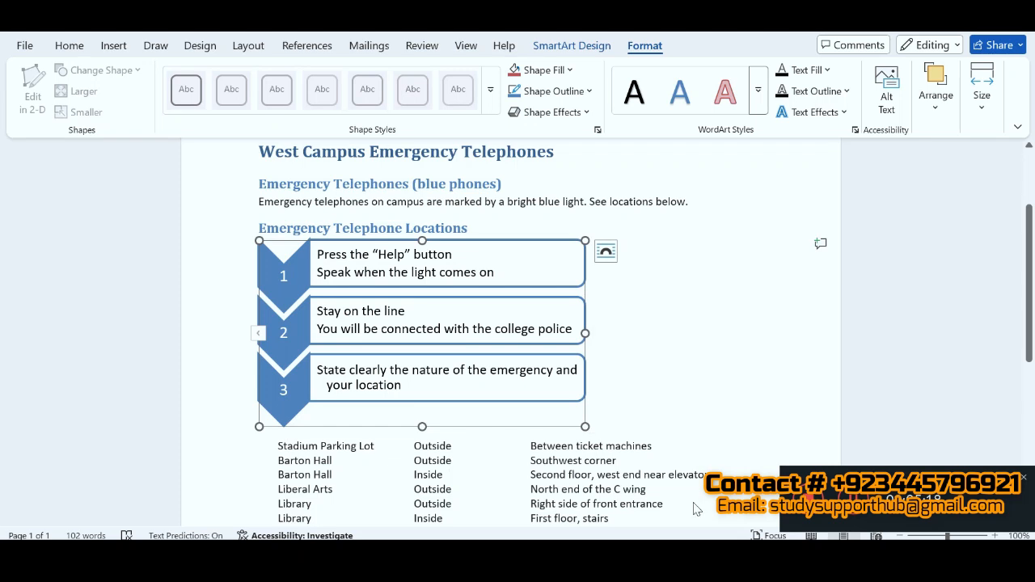
{"action": "left_click", "coordinate": [937, 109]}
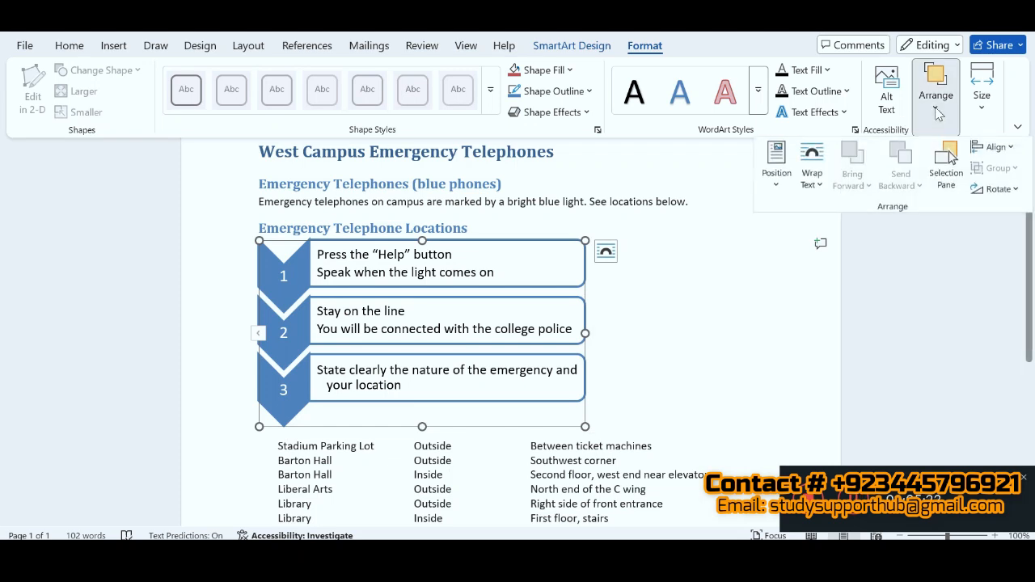
{"action": "left_click", "coordinate": [816, 186]}
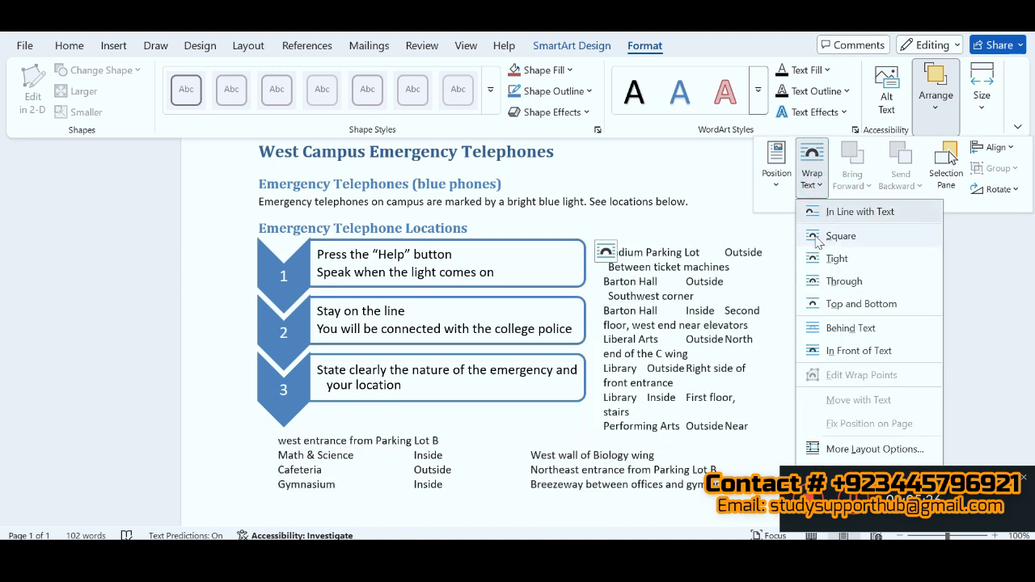
{"action": "left_click", "coordinate": [838, 306]}
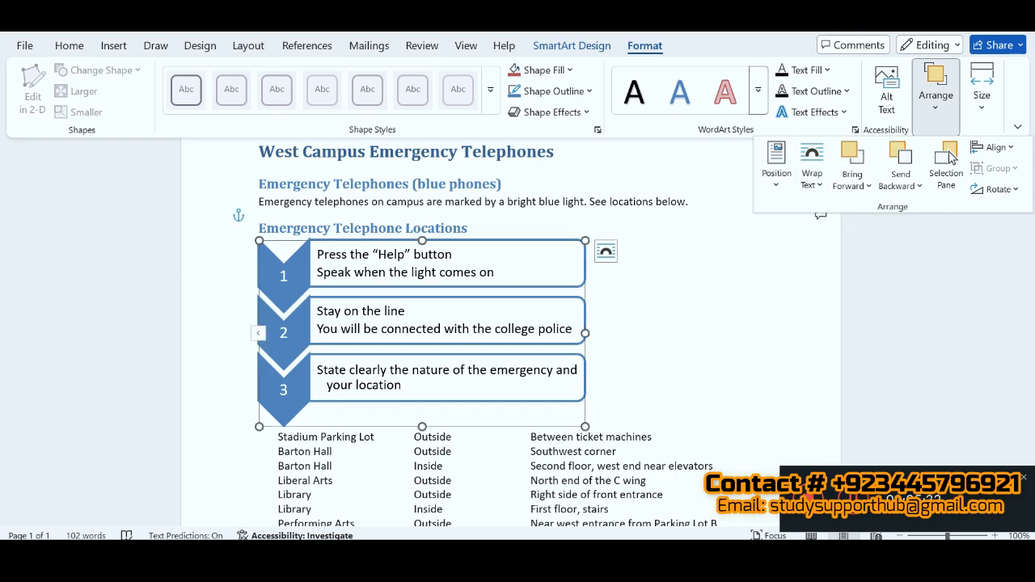
Step: Mark instruction 4c as completed in SIMnet, and change the colors of the entire SmartArt graphic in Word to Dark 2 Fill
{"action": "left_click", "coordinate": [212, 560]}
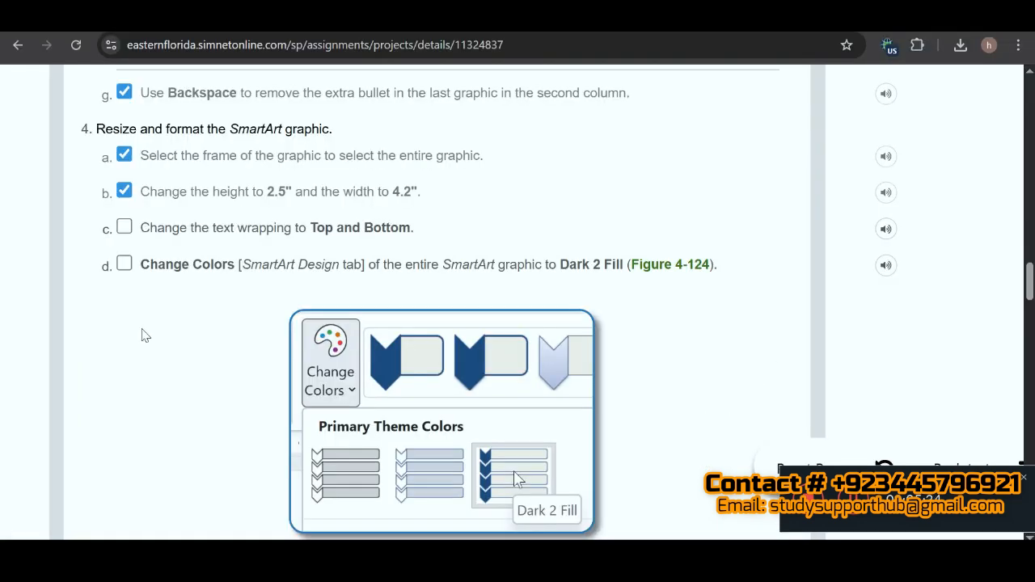
{"action": "left_click", "coordinate": [127, 225]}
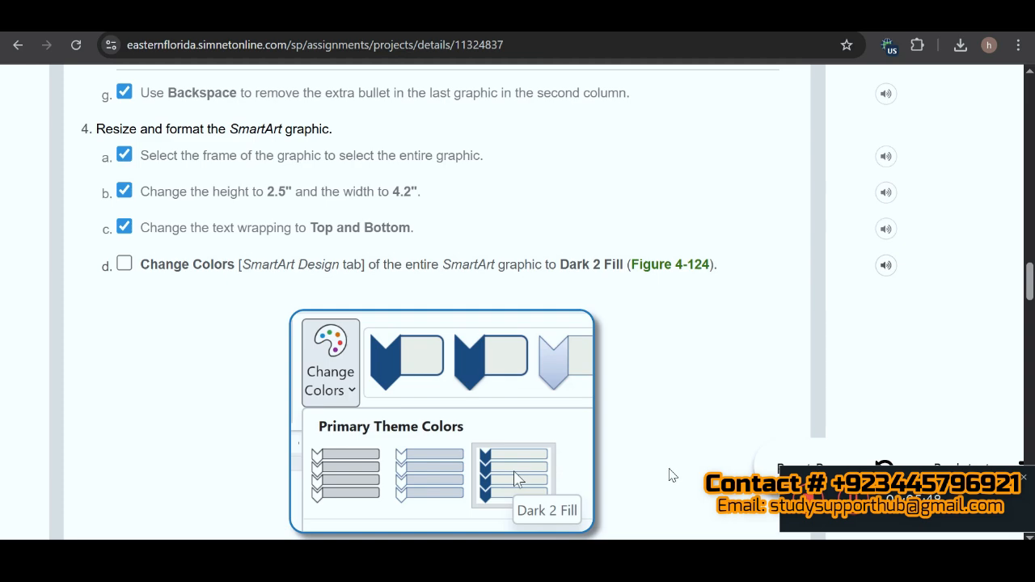
{"action": "left_click", "coordinate": [598, 567]}
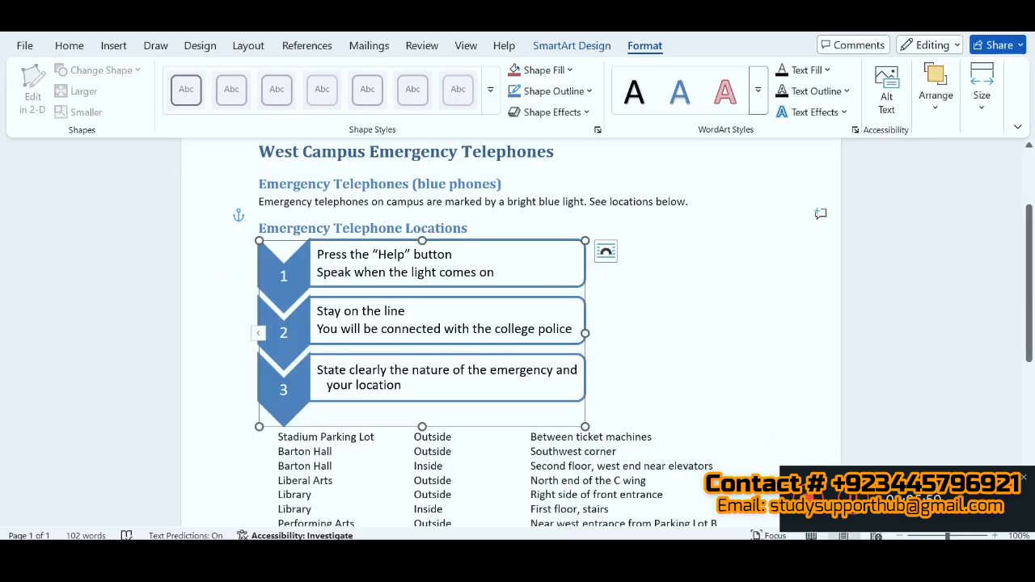
{"action": "left_click", "coordinate": [572, 46]}
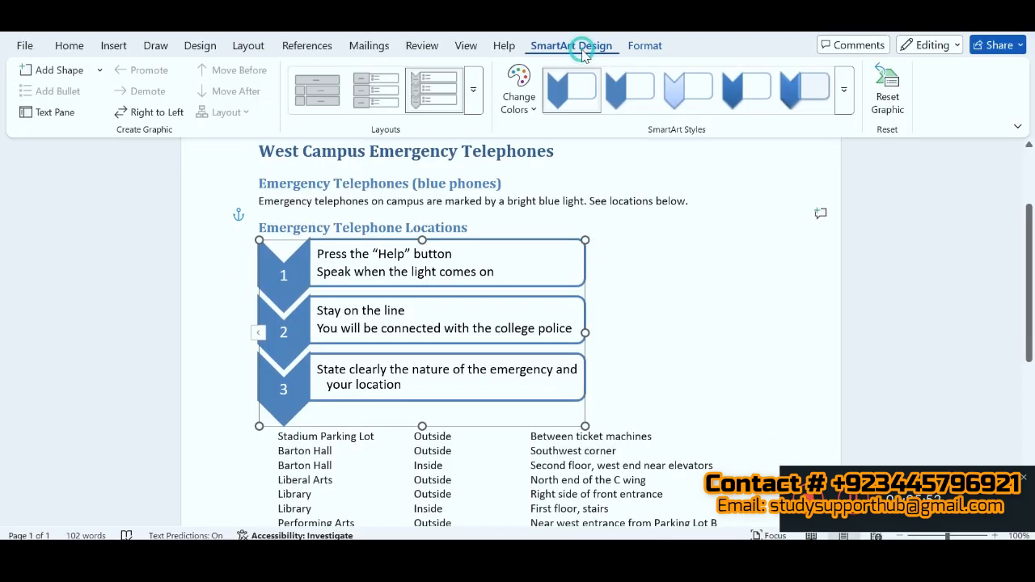
{"action": "left_click", "coordinate": [532, 108]}
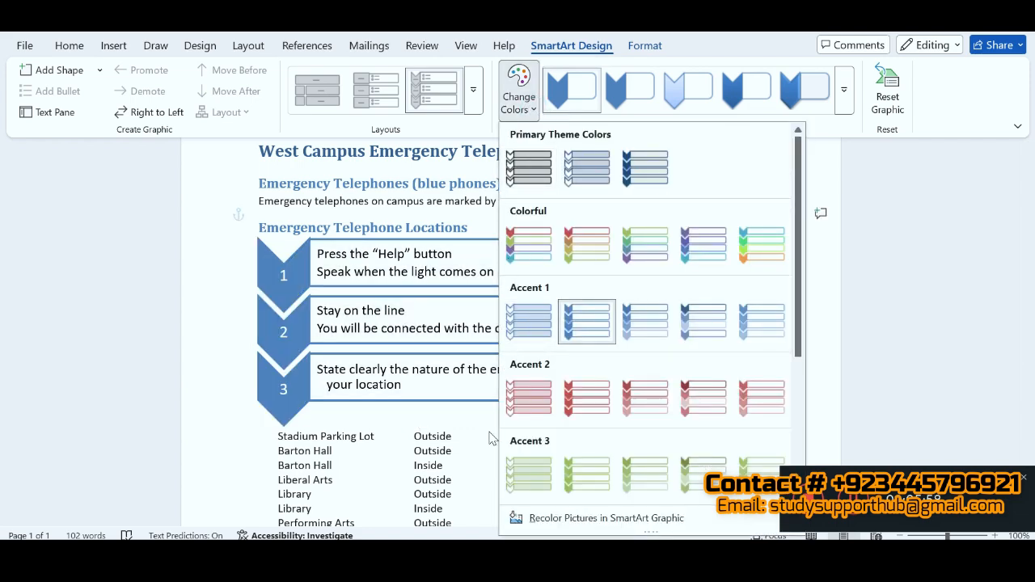
{"action": "key", "text": "alt+Tab"}
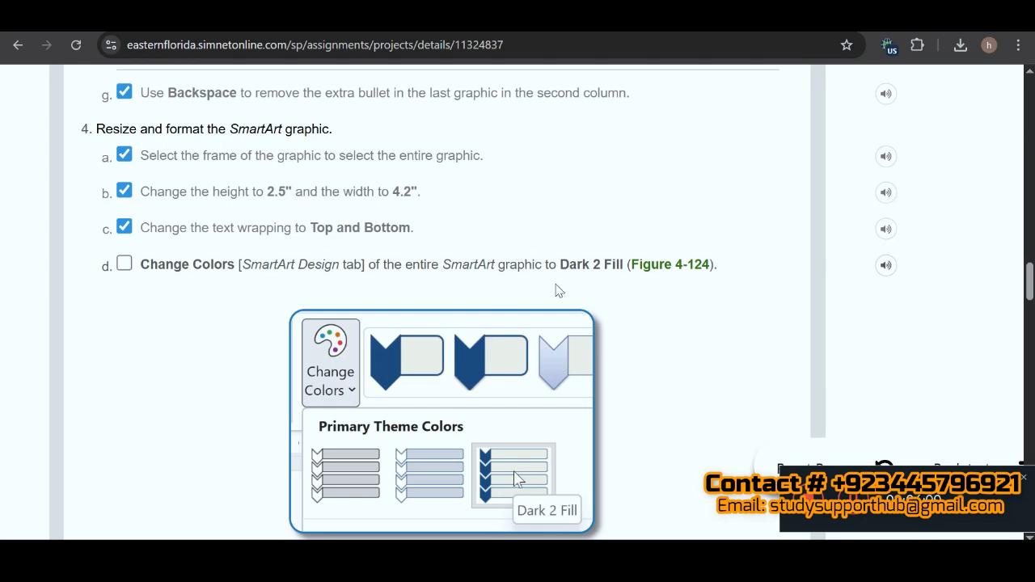
{"action": "key", "text": "alt+Tab"}
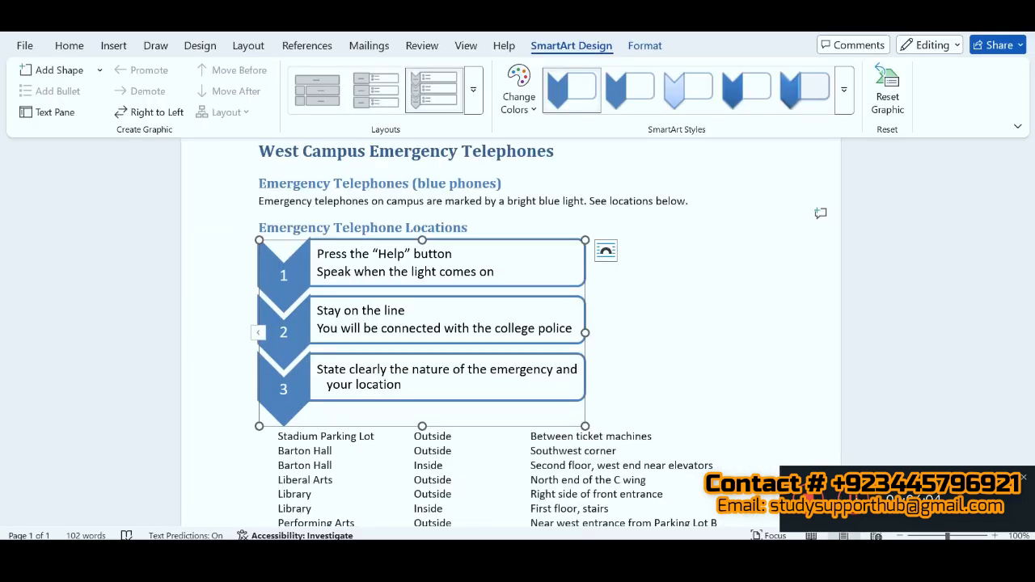
{"action": "left_click", "coordinate": [530, 105]}
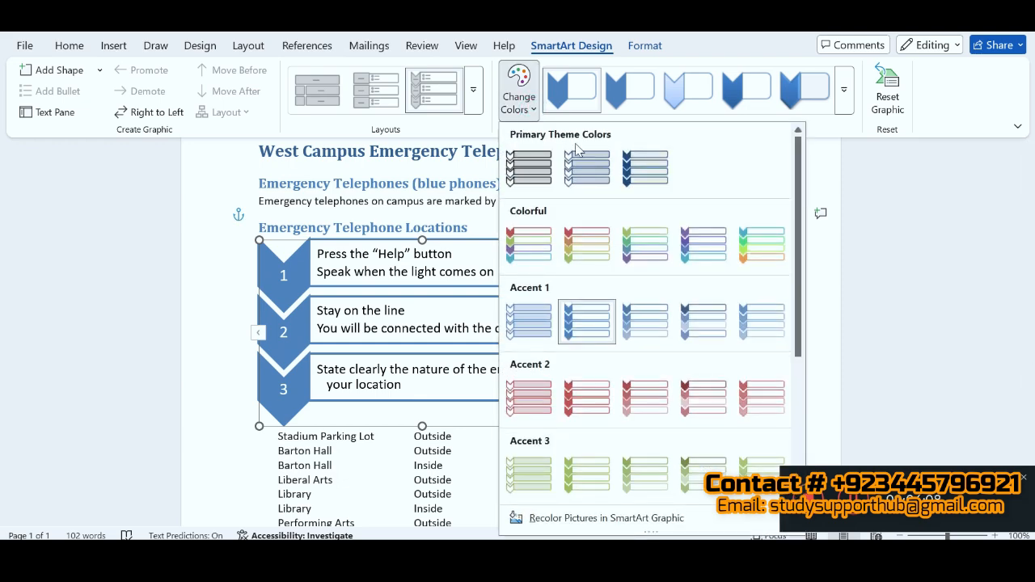
{"action": "left_click", "coordinate": [647, 170]}
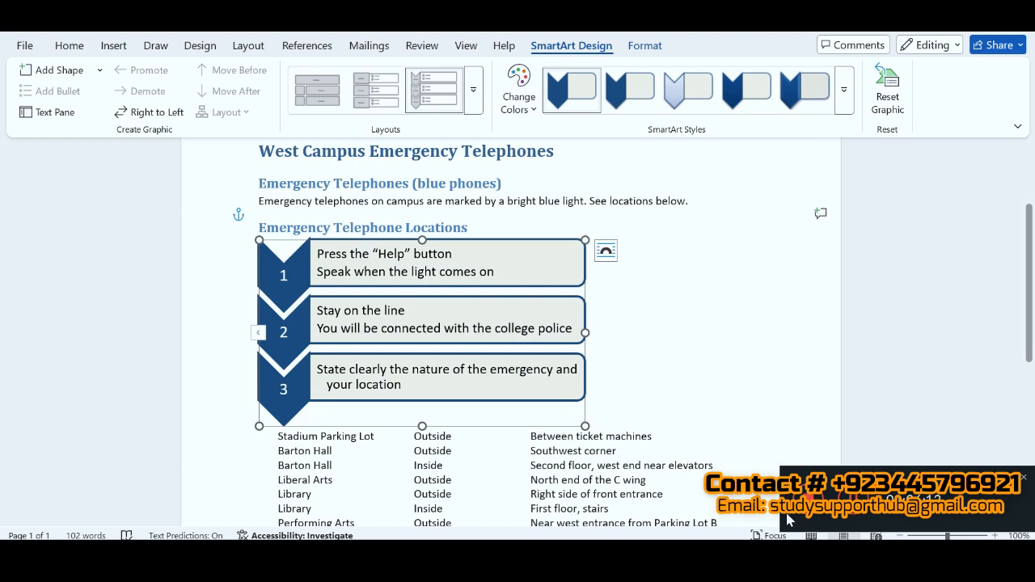
Step: Switch to the SIMnet instructions and mark instructions 4d and 4e as completed
{"action": "key", "text": "alt+Tab"}
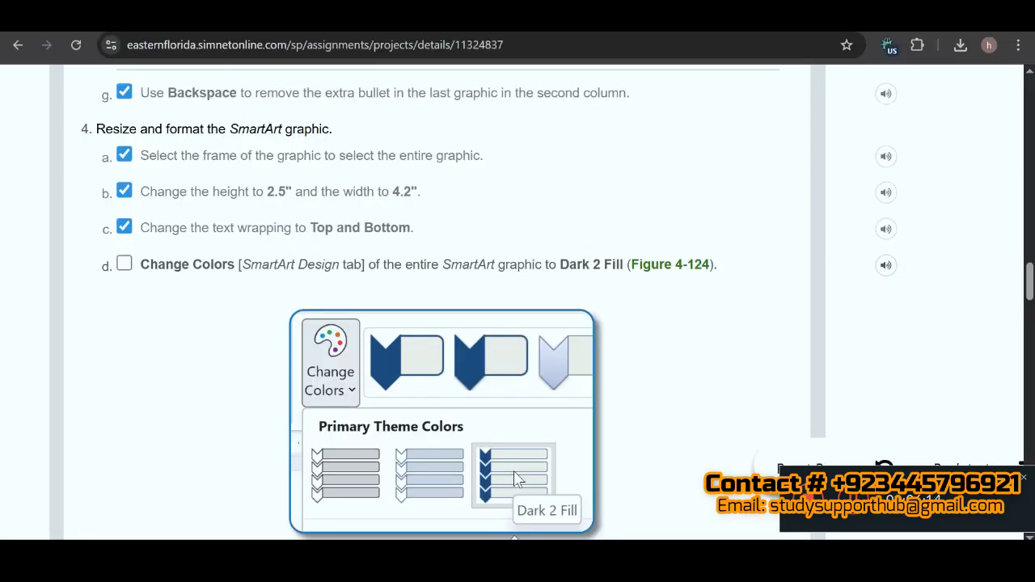
{"action": "mouse_move", "coordinate": [515, 555]}
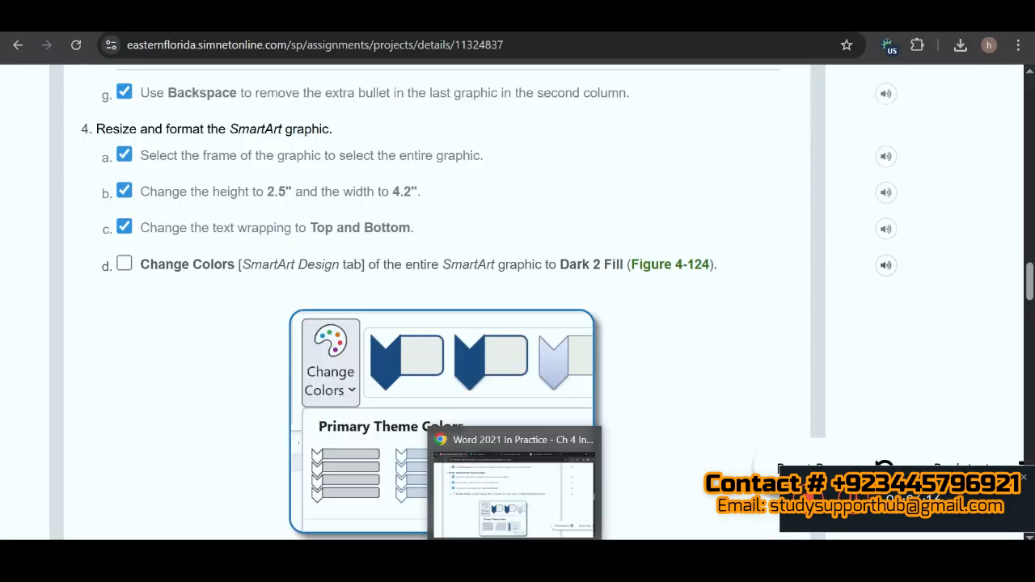
{"action": "left_click", "coordinate": [124, 265]}
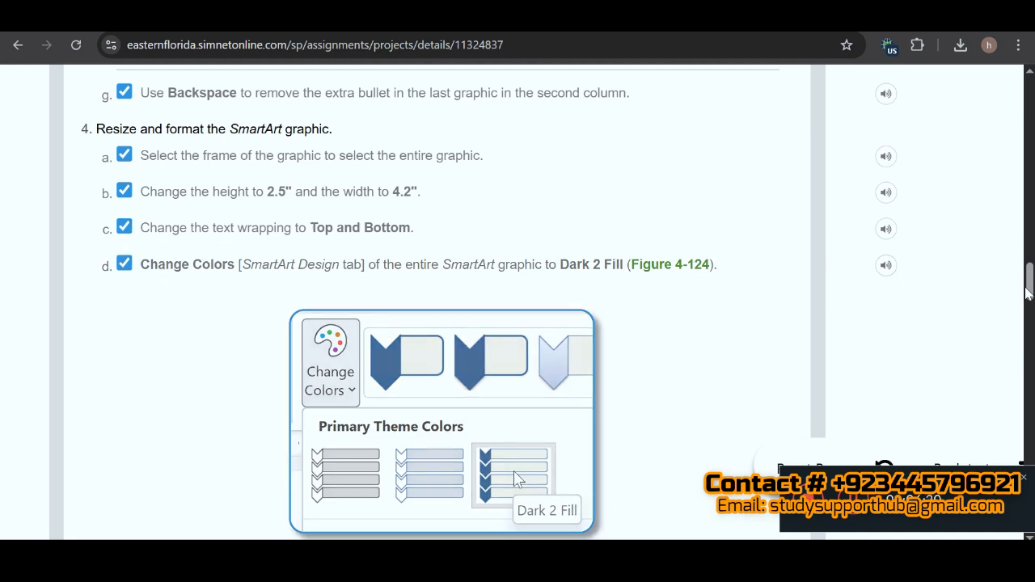
{"action": "left_click_drag", "start_coordinate": [1028, 293], "coordinate": [1029, 312]}
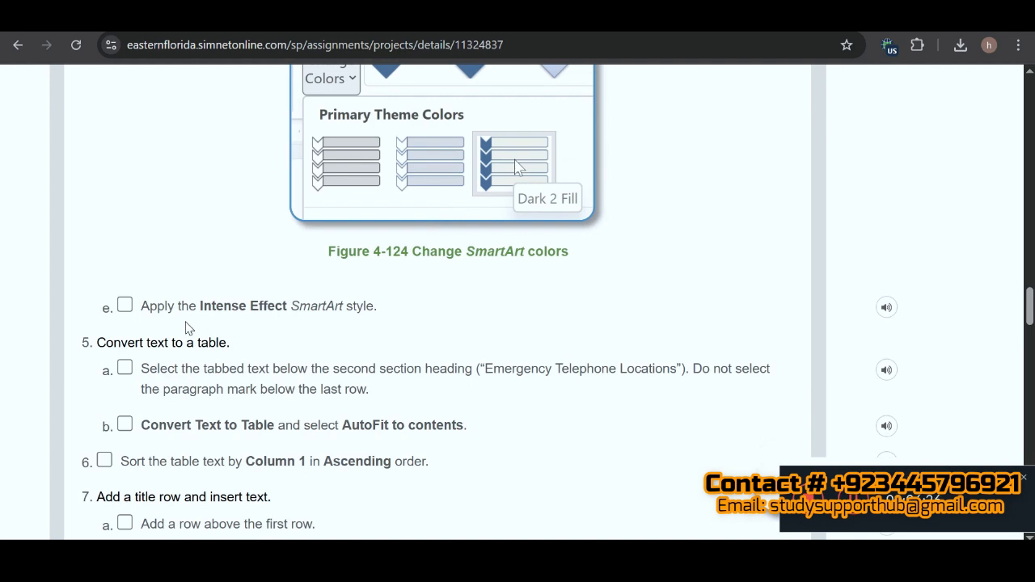
{"action": "left_click", "coordinate": [137, 305]}
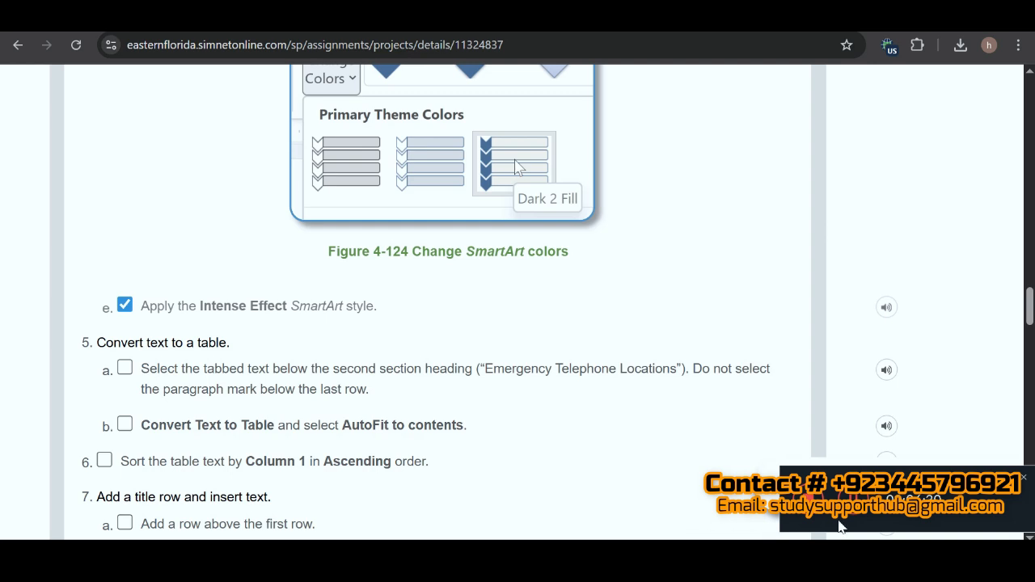
Step: Return to Word and apply the Intense Effect SmartArt style to the chevron graphic
{"action": "key", "text": "alt+Tab"}
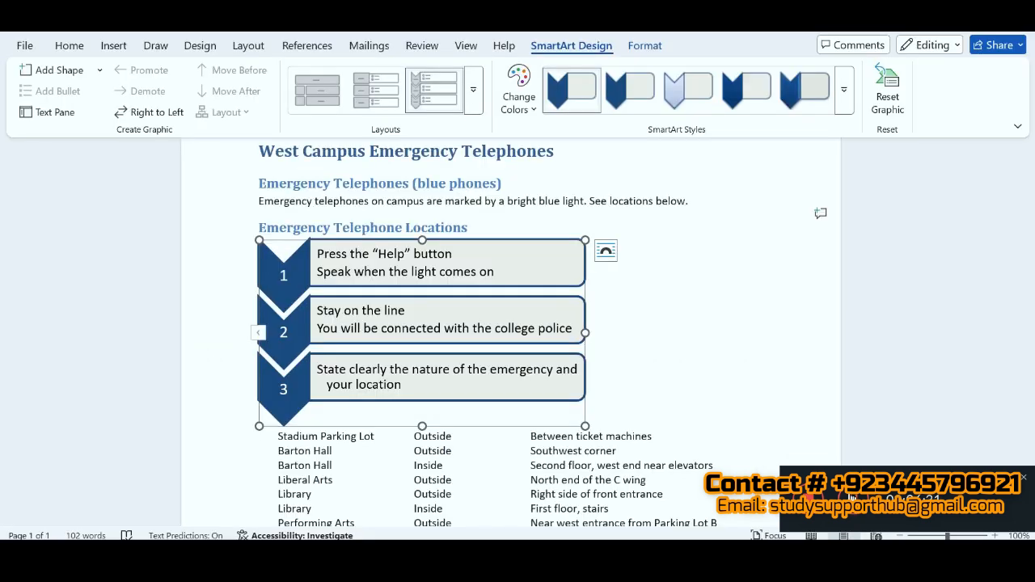
{"action": "left_click", "coordinate": [842, 106]}
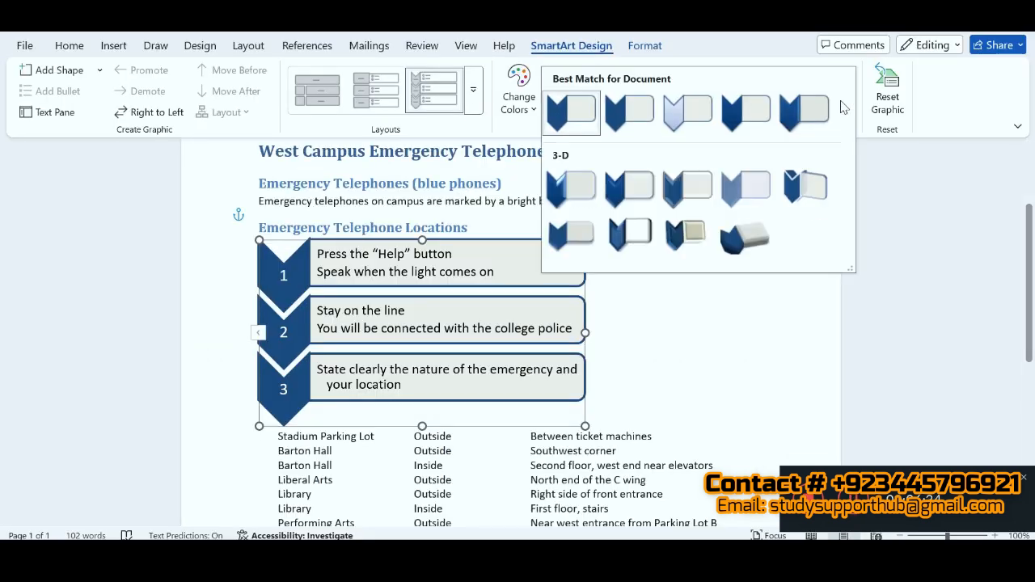
{"action": "left_click", "coordinate": [793, 122]}
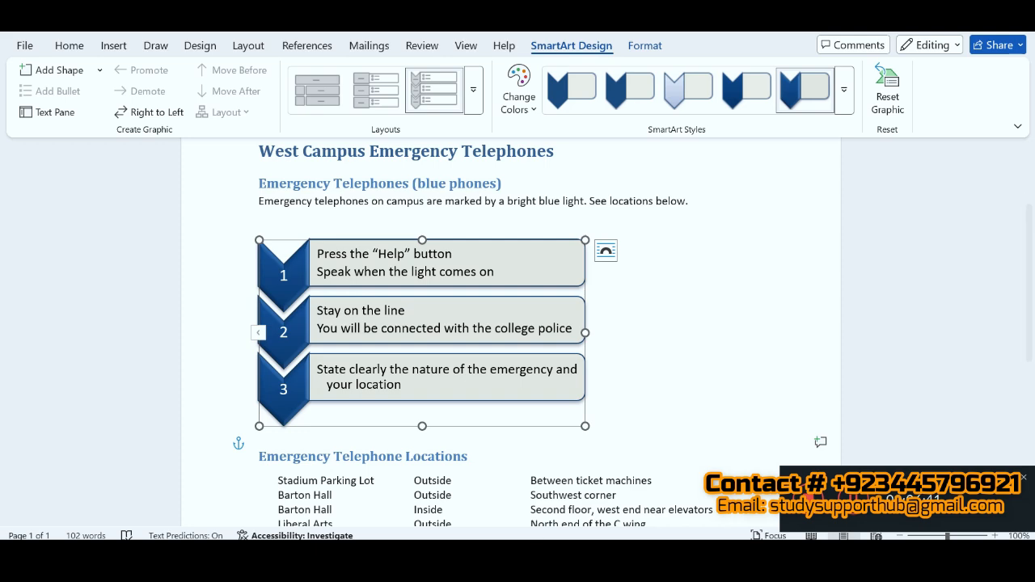
Step: Switch to the SIMnet instructions and mark instructions 5a and 5b as completed
{"action": "key", "text": "alt+Tab"}
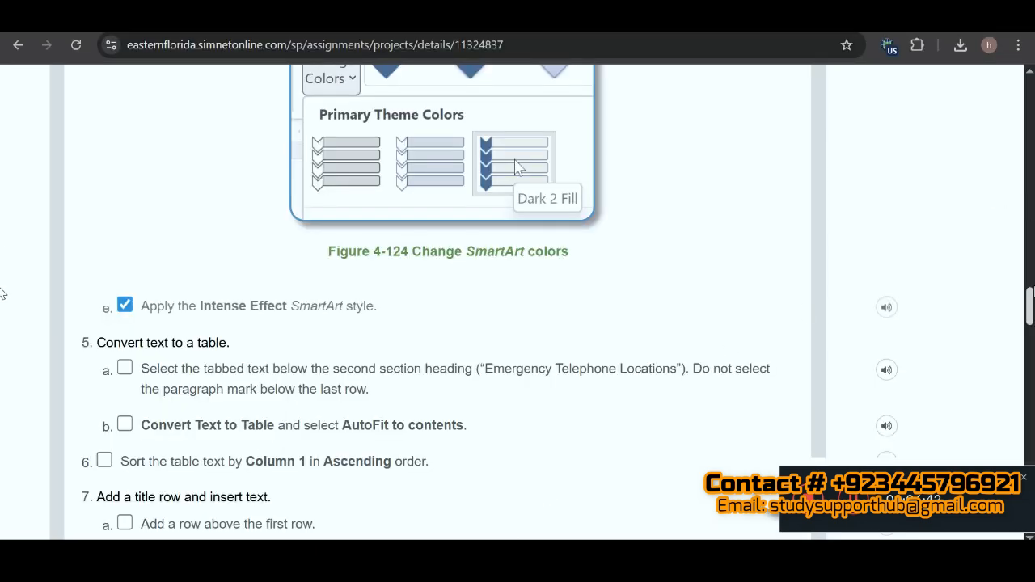
{"action": "scroll", "coordinate": [1031, 299], "scroll_direction": "down", "scroll_amount": 2}
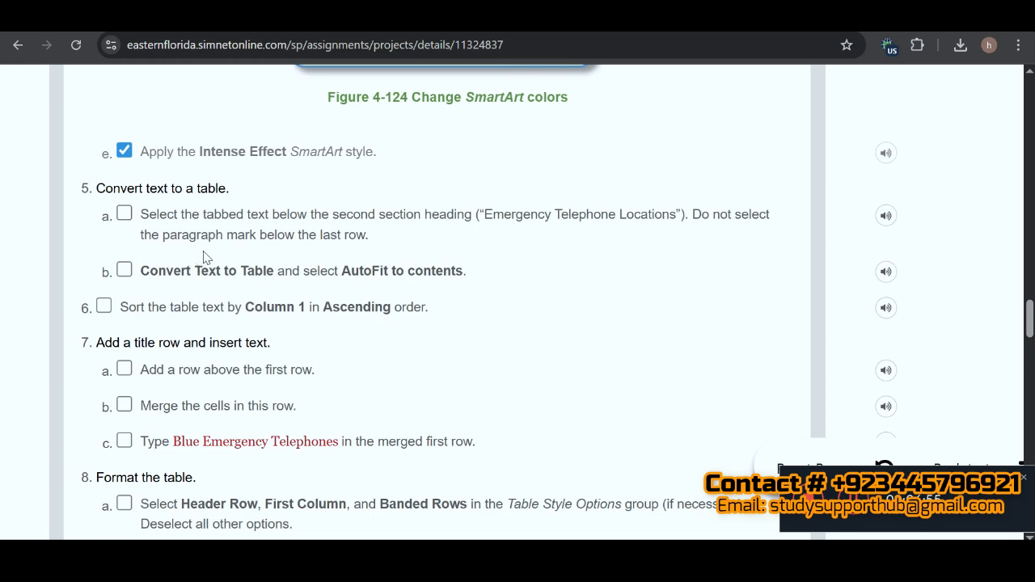
{"action": "left_click", "coordinate": [125, 215]}
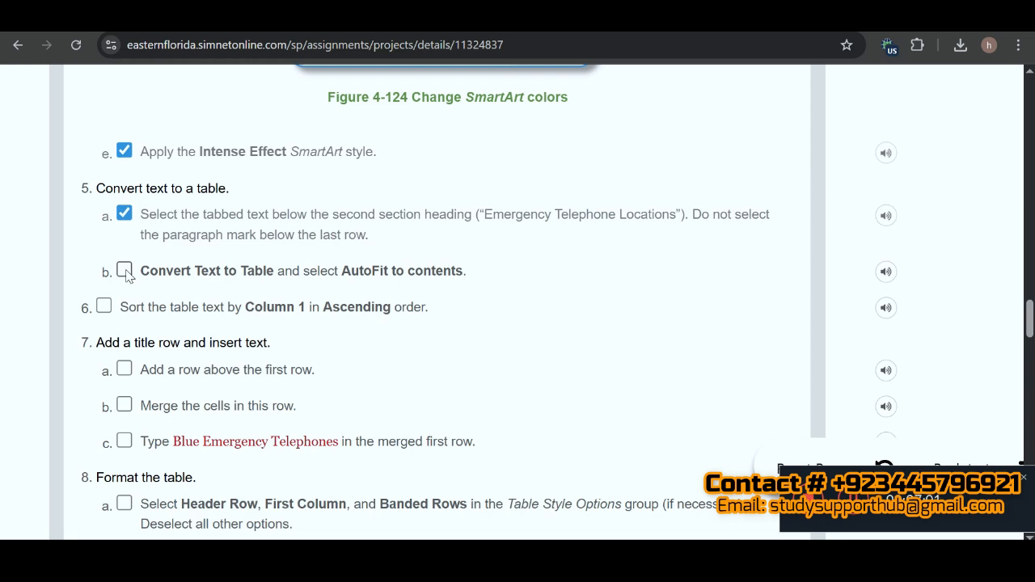
{"action": "left_click", "coordinate": [125, 272]}
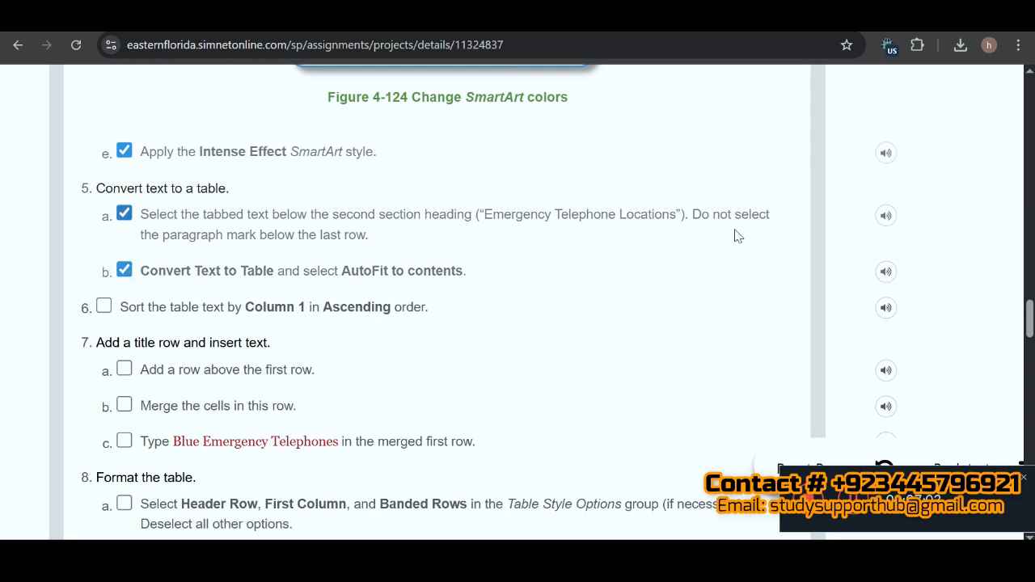
Step: Return to Word and convert the tabbed text below Emergency Telephone Locations to a three-column table, separated at tabs, with AutoFit to contents
{"action": "key", "text": "alt+Tab"}
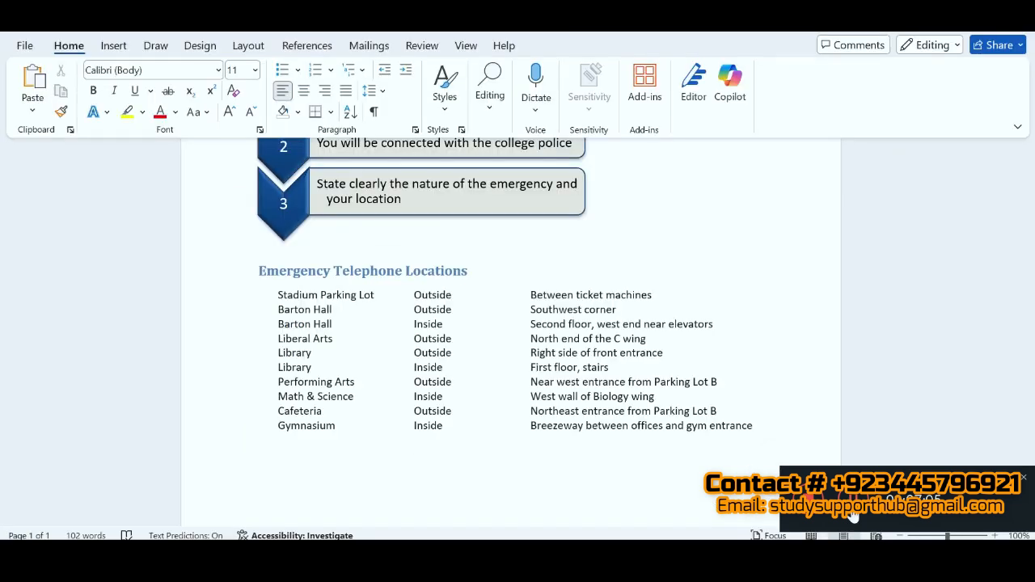
{"action": "left_click", "coordinate": [274, 296]}
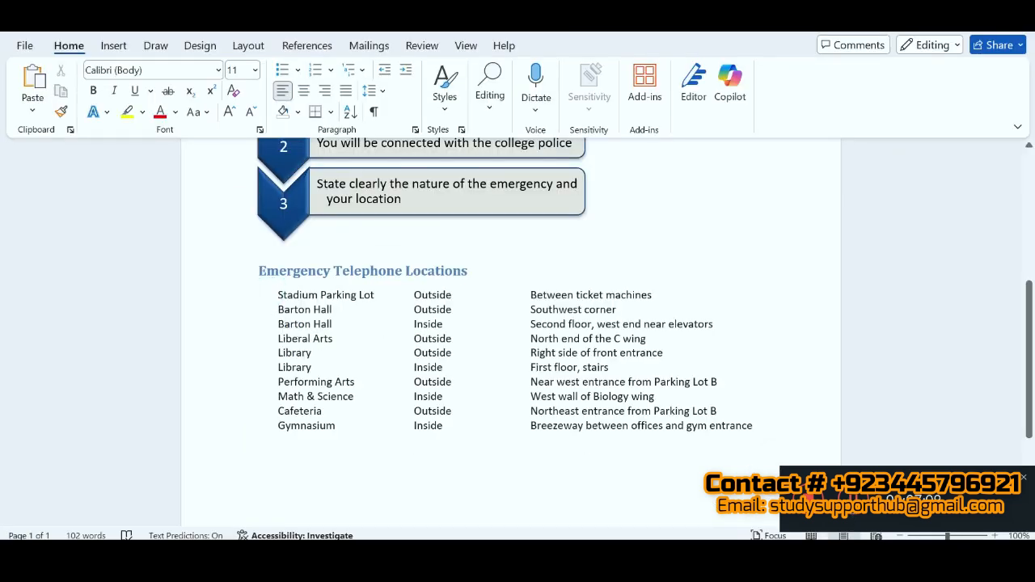
{"action": "left_click_drag", "start_coordinate": [274, 296], "coordinate": [743, 433]}
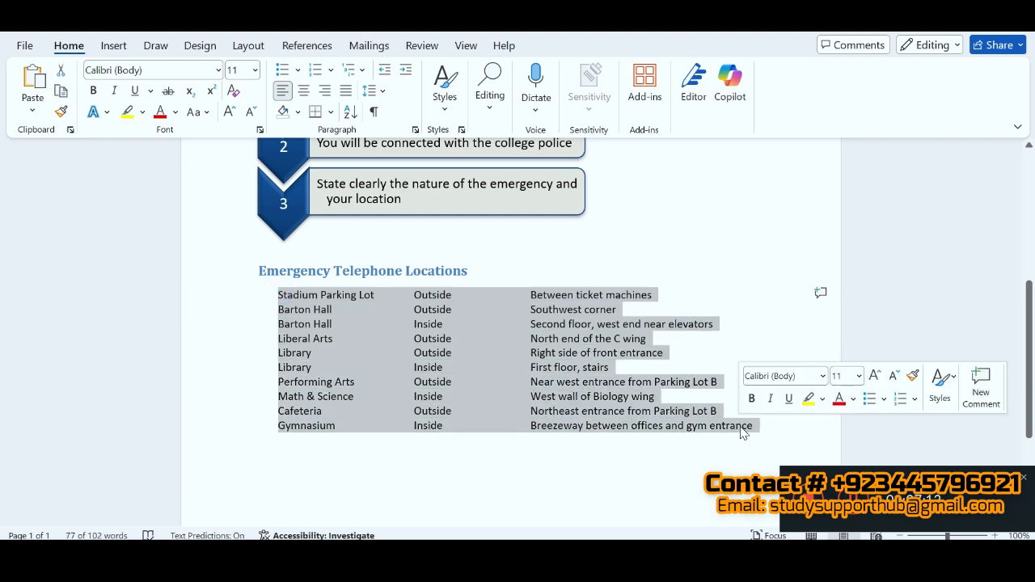
{"action": "left_click", "coordinate": [115, 50]}
{"action": "left_click", "coordinate": [130, 108]}
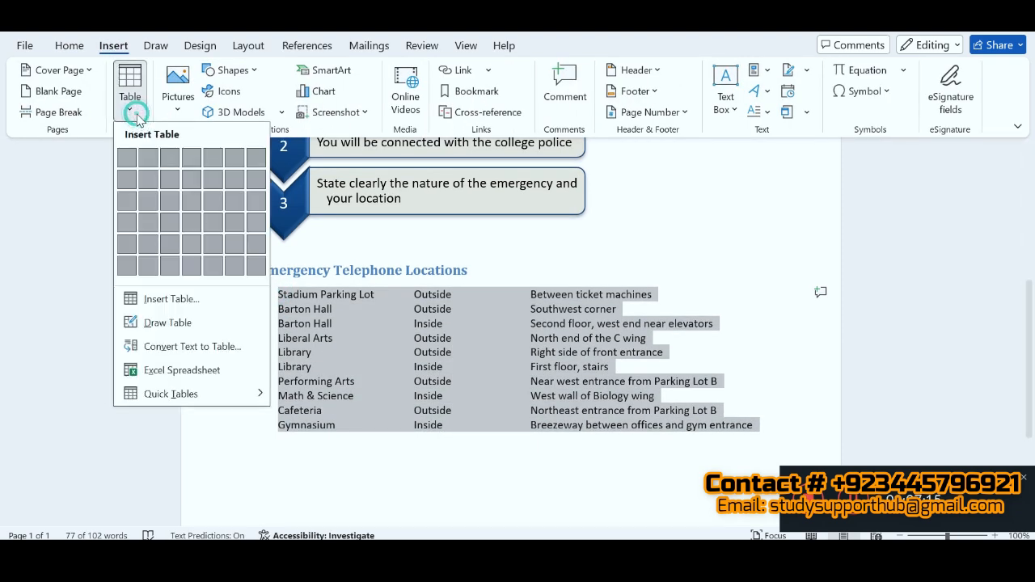
{"action": "left_click", "coordinate": [196, 345]}
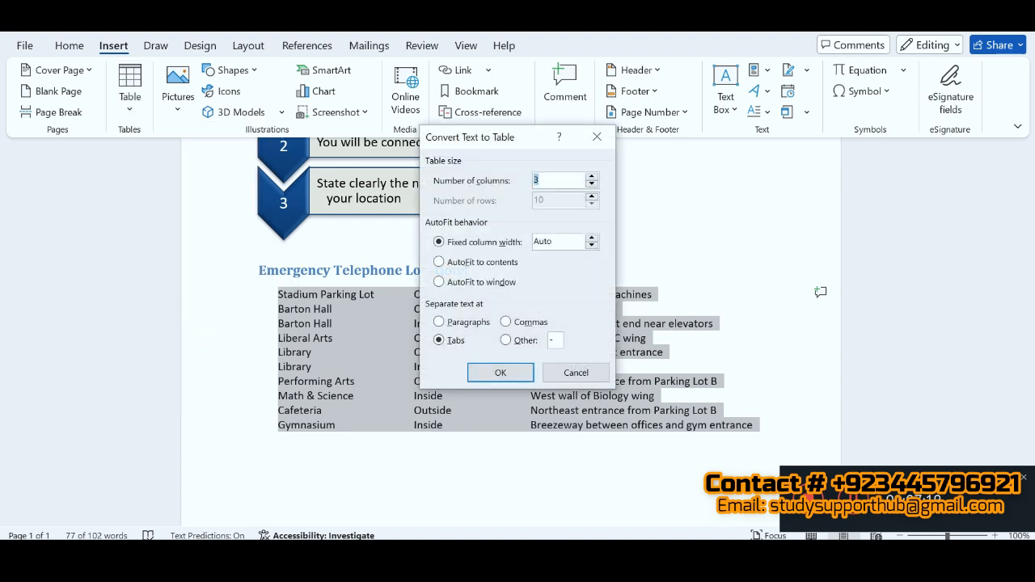
{"action": "key", "text": "alt+Tab"}
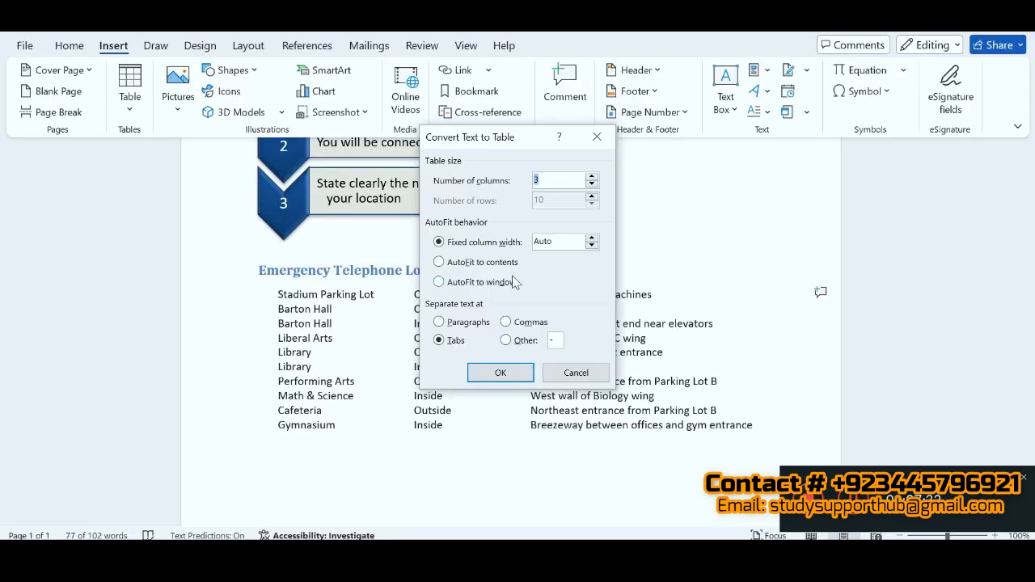
{"action": "left_click", "coordinate": [440, 262]}
{"action": "left_click", "coordinate": [440, 340]}
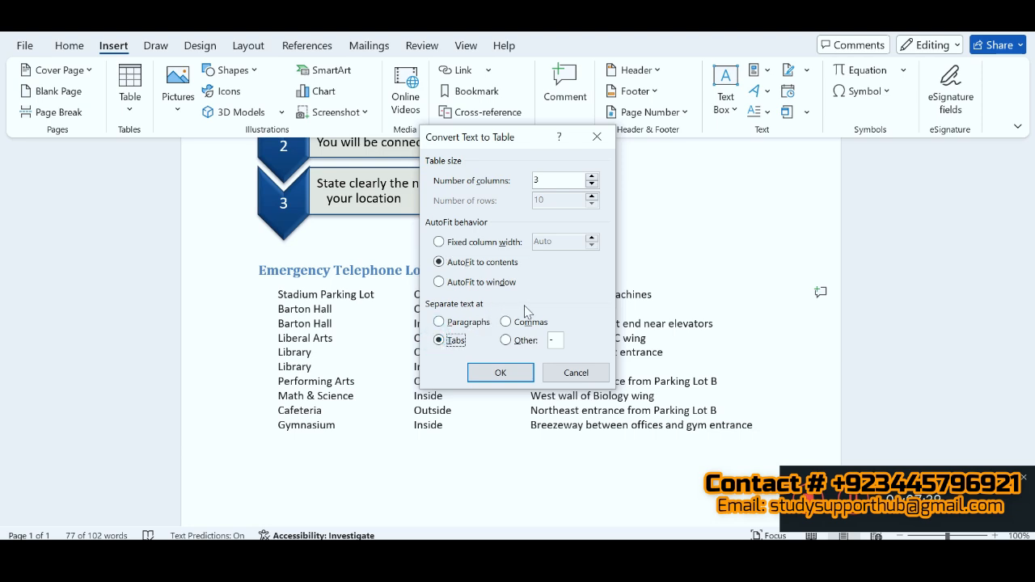
{"action": "left_click", "coordinate": [522, 373]}
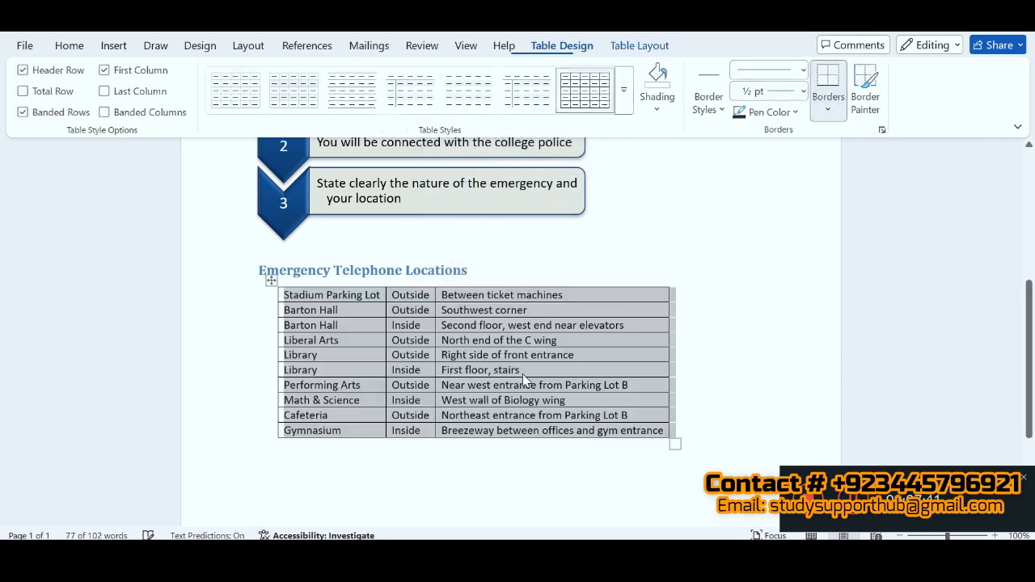
Step: Switch to the SIMnet instructions and mark instruction 6 as completed
{"action": "key", "text": "alt+Tab"}
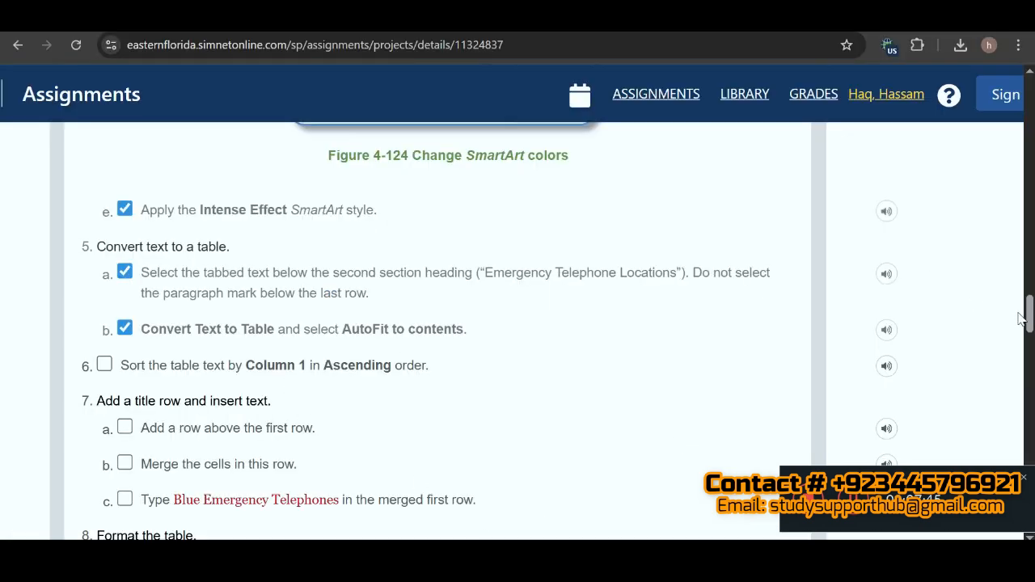
{"action": "left_click_drag", "start_coordinate": [1029, 320], "coordinate": [1029, 330]}
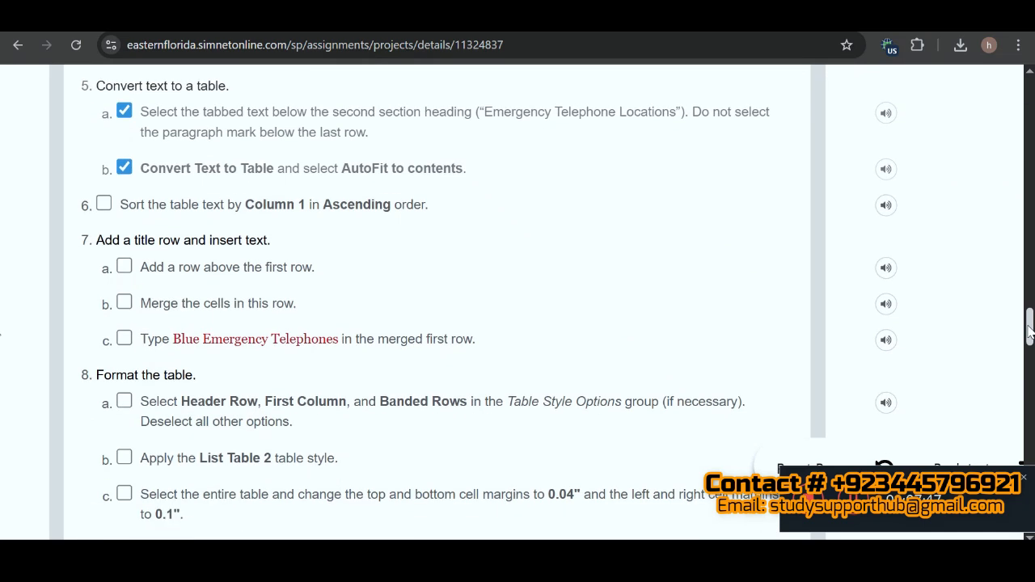
{"action": "left_click", "coordinate": [107, 206]}
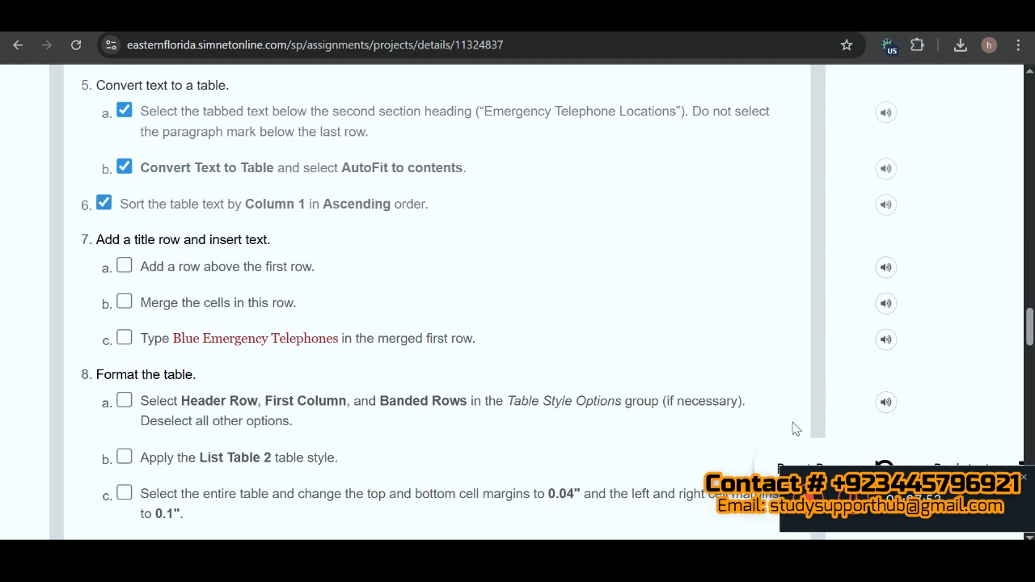
Step: Return to Word and apply AutoFit Contents to the emergency telephone locations table
{"action": "left_click", "coordinate": [764, 560]}
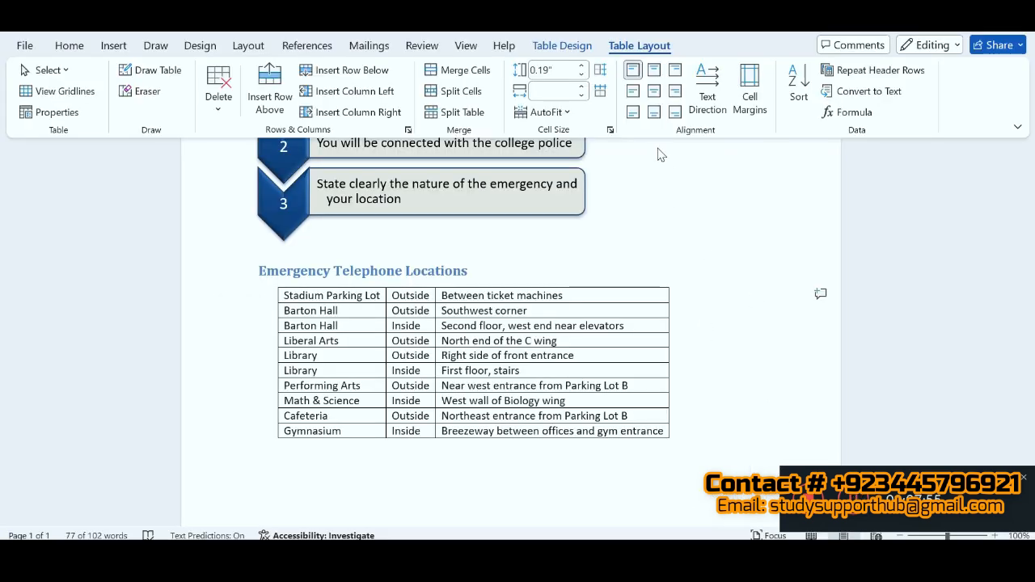
{"action": "left_click", "coordinate": [566, 114]}
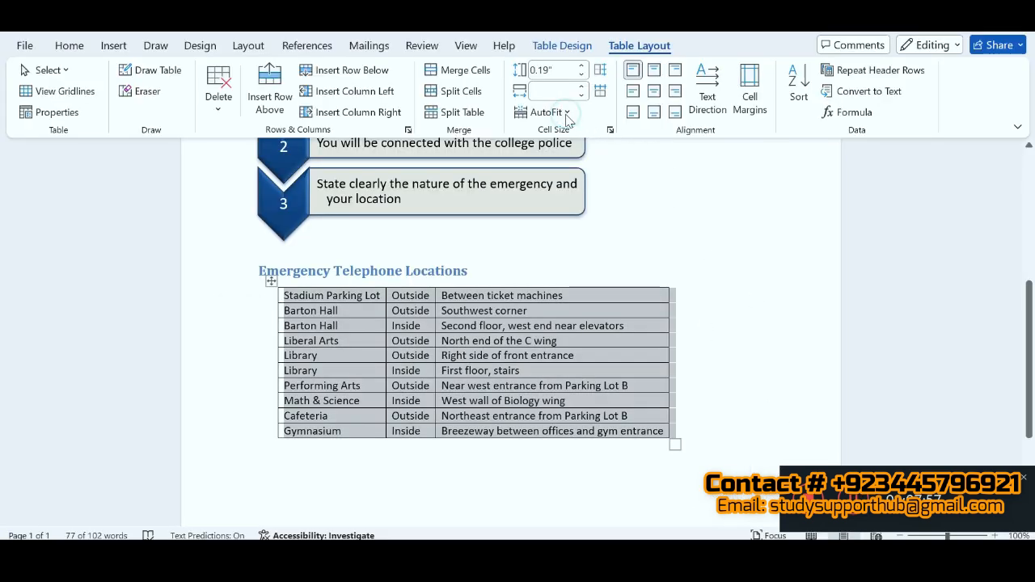
{"action": "left_click", "coordinate": [563, 114]}
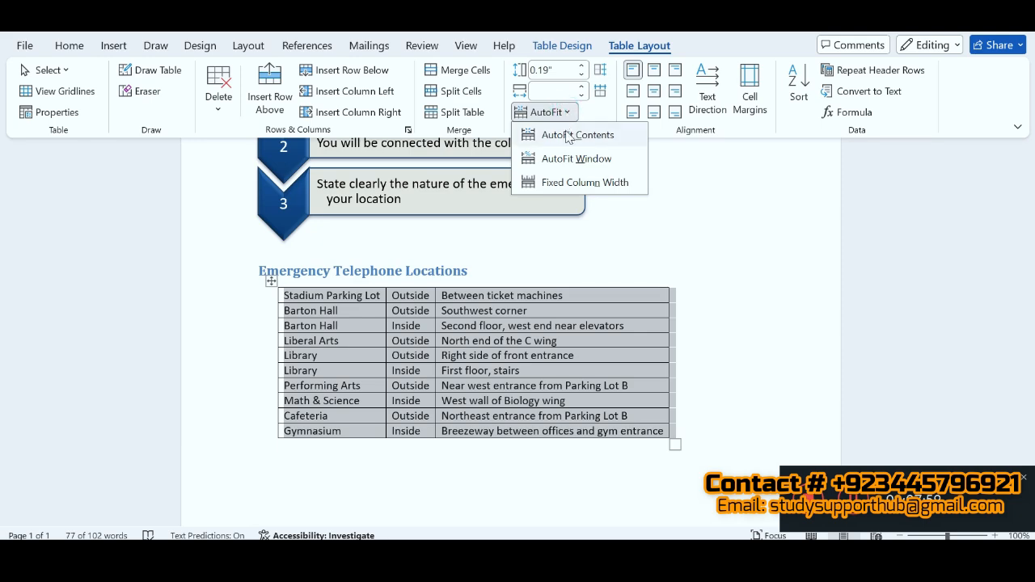
{"action": "left_click", "coordinate": [566, 135]}
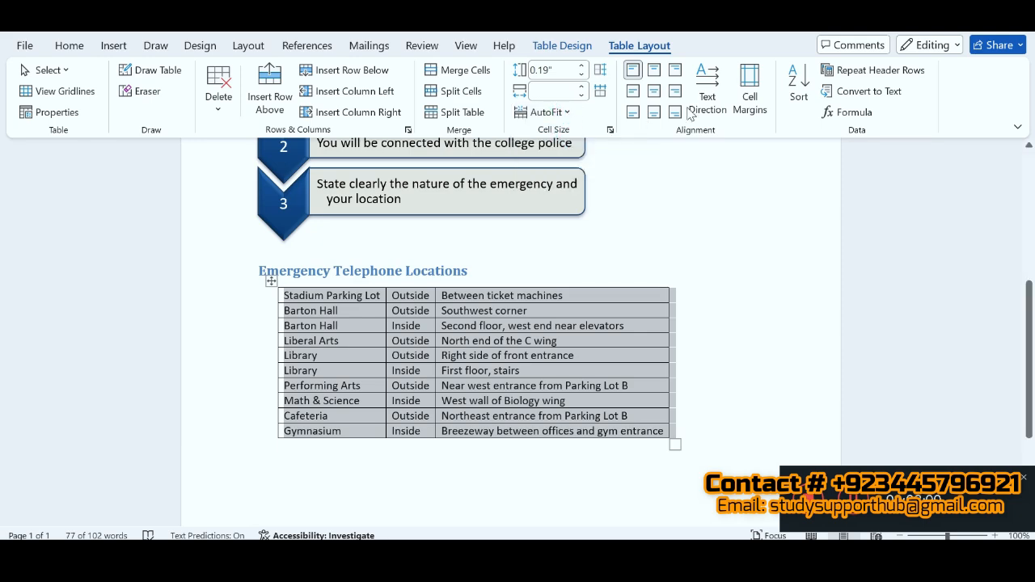
Step: Sort the locations table text by Column 1 in ascending order, with no header row
{"action": "left_click", "coordinate": [800, 93]}
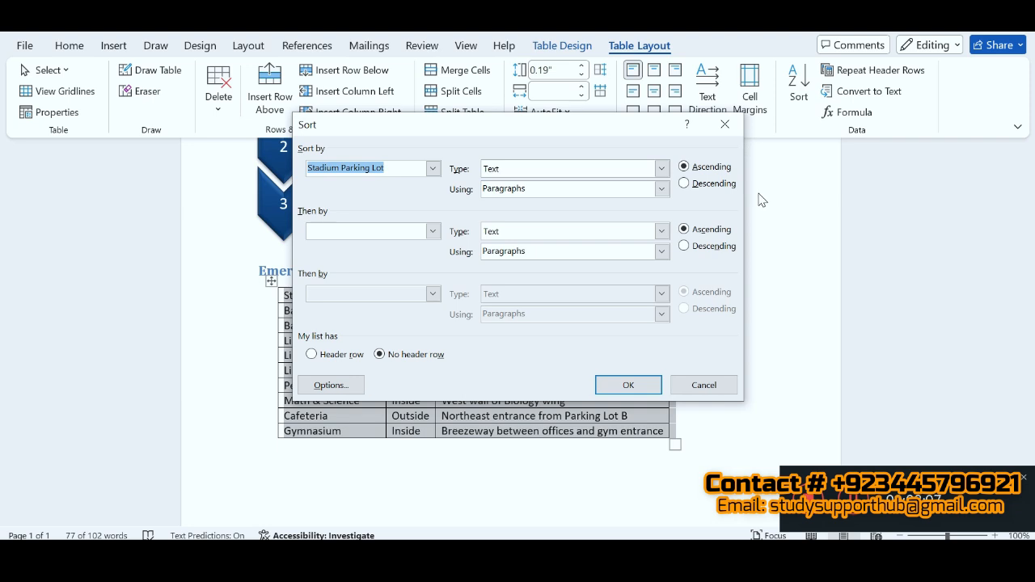
{"action": "left_click", "coordinate": [854, 512]}
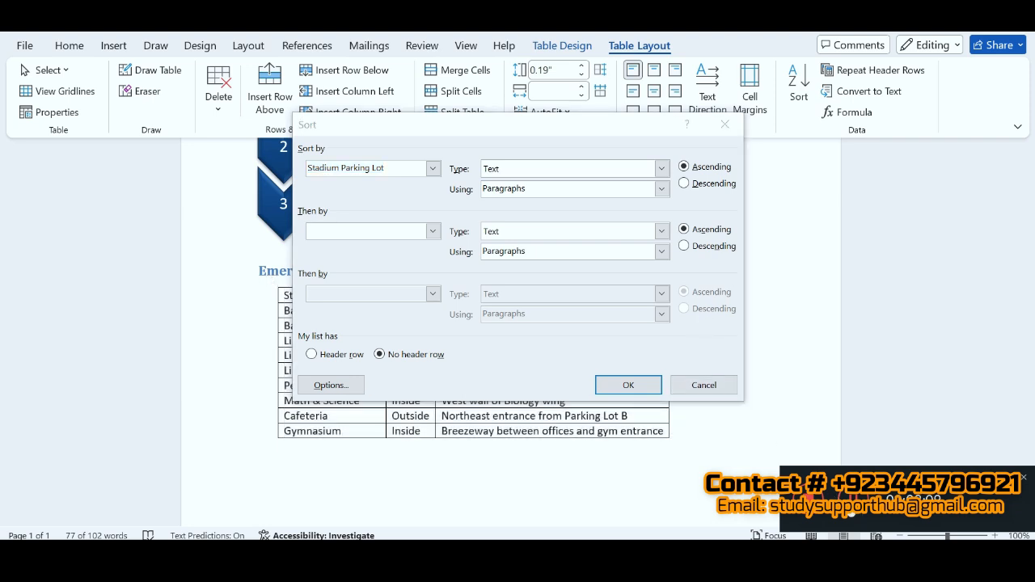
{"action": "left_click", "coordinate": [434, 169]}
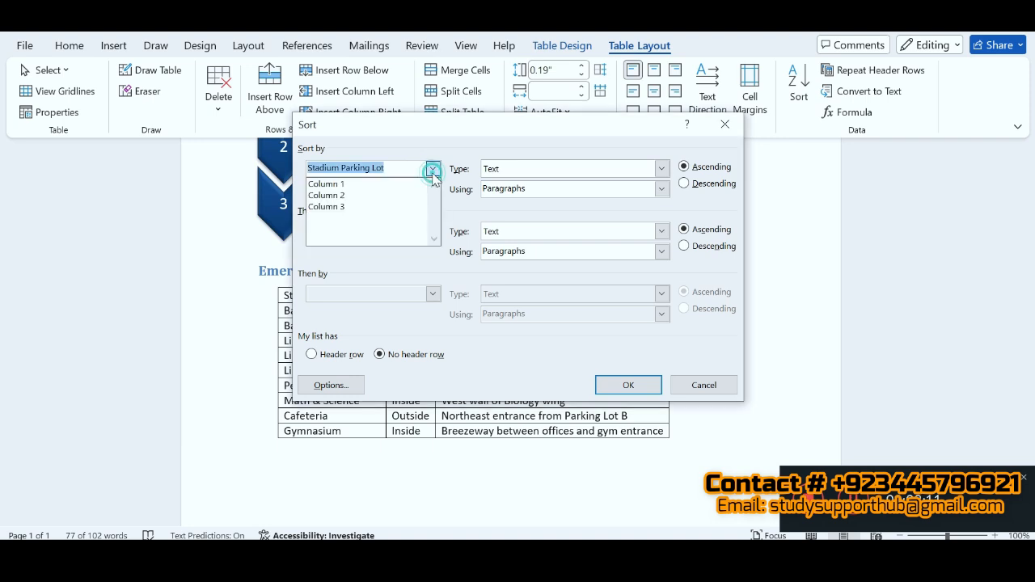
{"action": "left_click", "coordinate": [332, 183]}
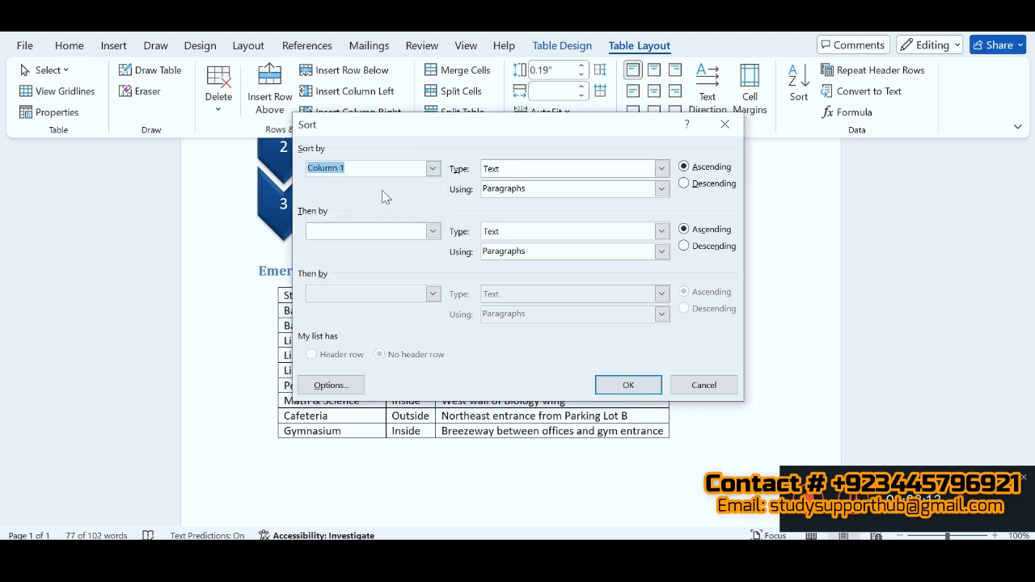
{"action": "left_click", "coordinate": [647, 385]}
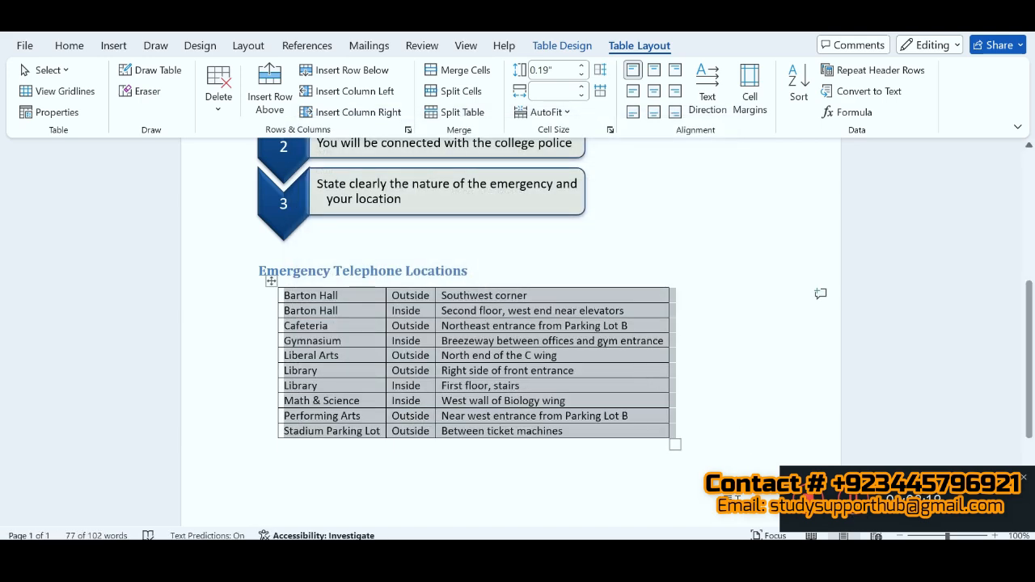
Step: Switch to the SIMnet instructions and mark instructions 7a and 7c as completed
{"action": "key", "text": "alt+Tab"}
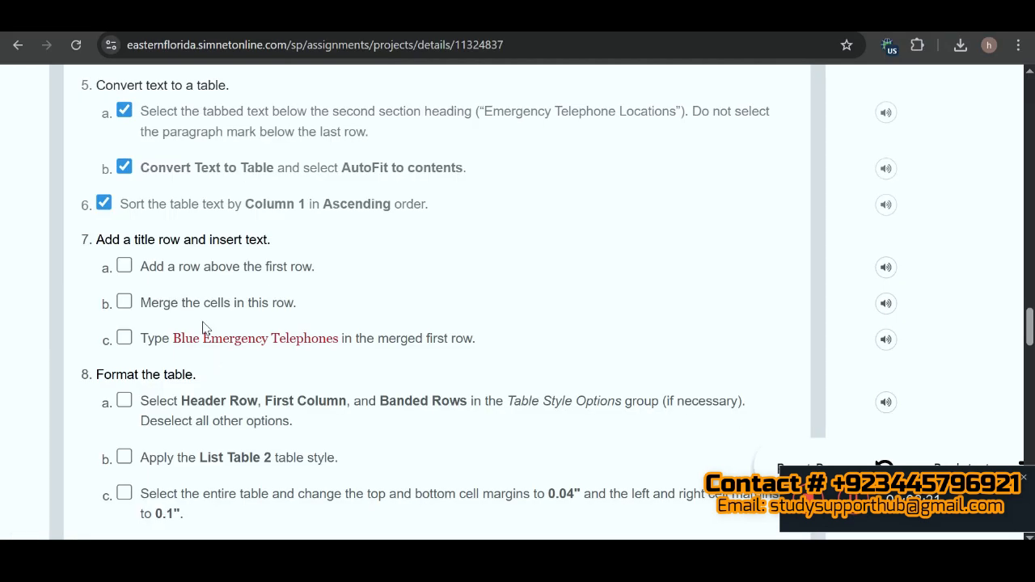
{"action": "left_click", "coordinate": [124, 267]}
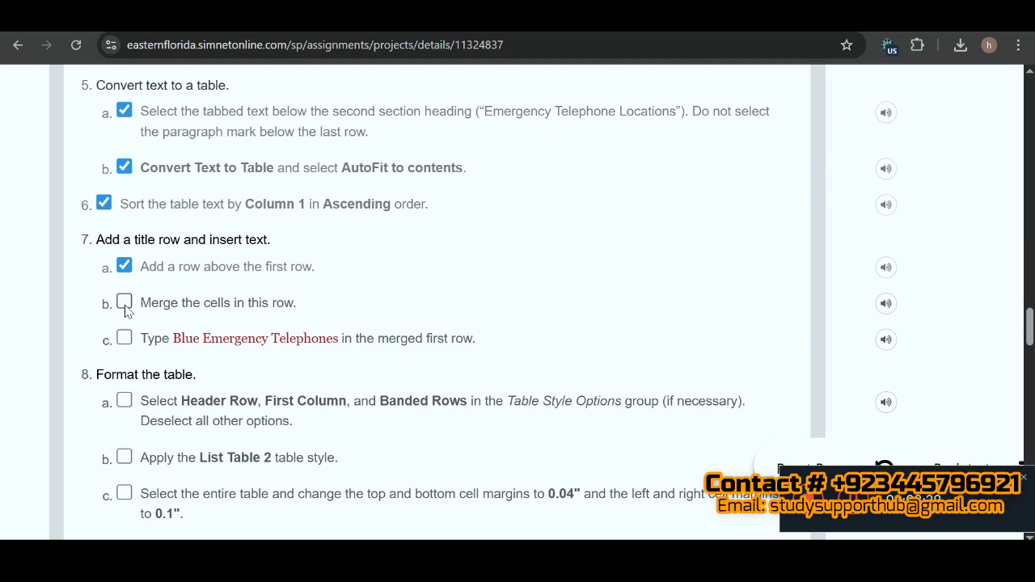
{"action": "left_click", "coordinate": [126, 308]}
{"action": "left_click", "coordinate": [125, 340]}
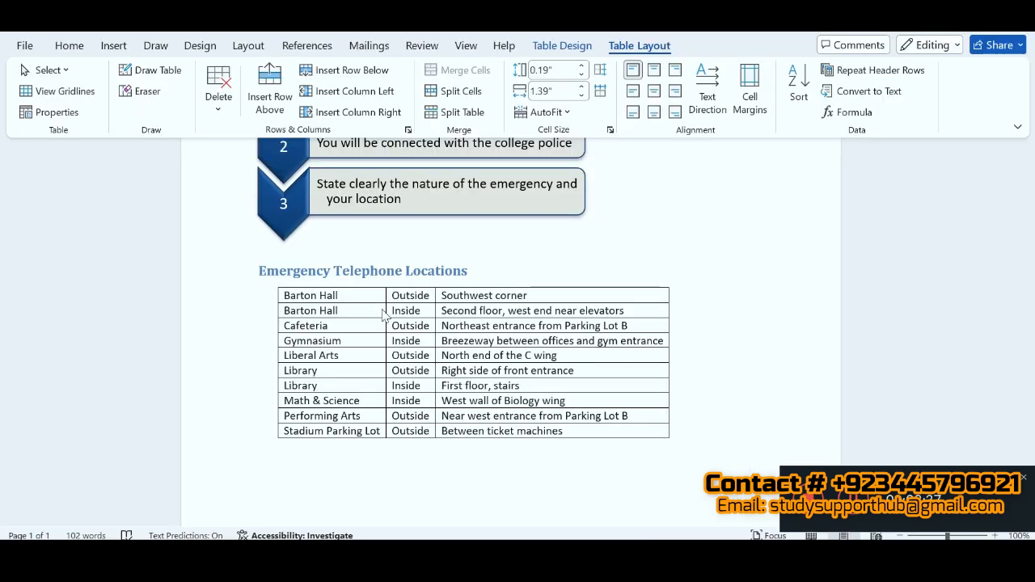
Step: In Word, add a row above the first row of the locations table
{"action": "left_click", "coordinate": [342, 295]}
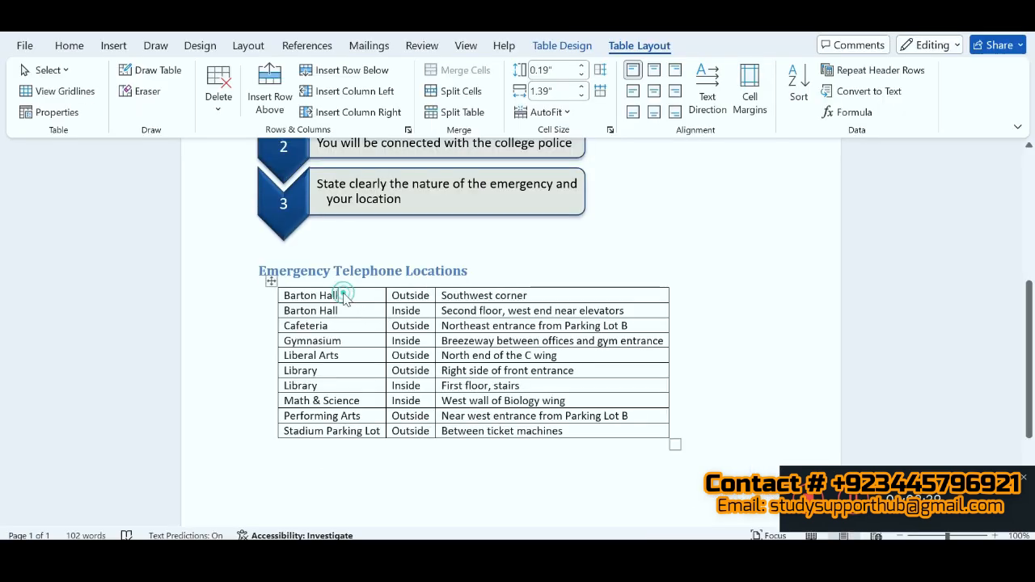
{"action": "left_click", "coordinate": [279, 105]}
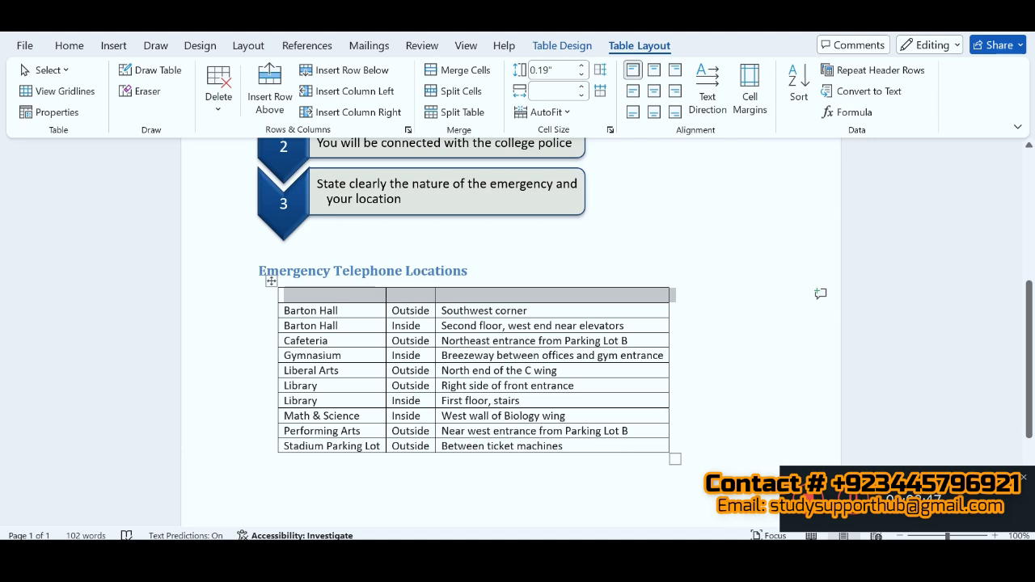
Step: Merge the cells of the table's new first row in Word and insert "Blue Emergency Telephones", copied from SIMnet instruction 7c
{"action": "key", "text": "alt+Tab"}
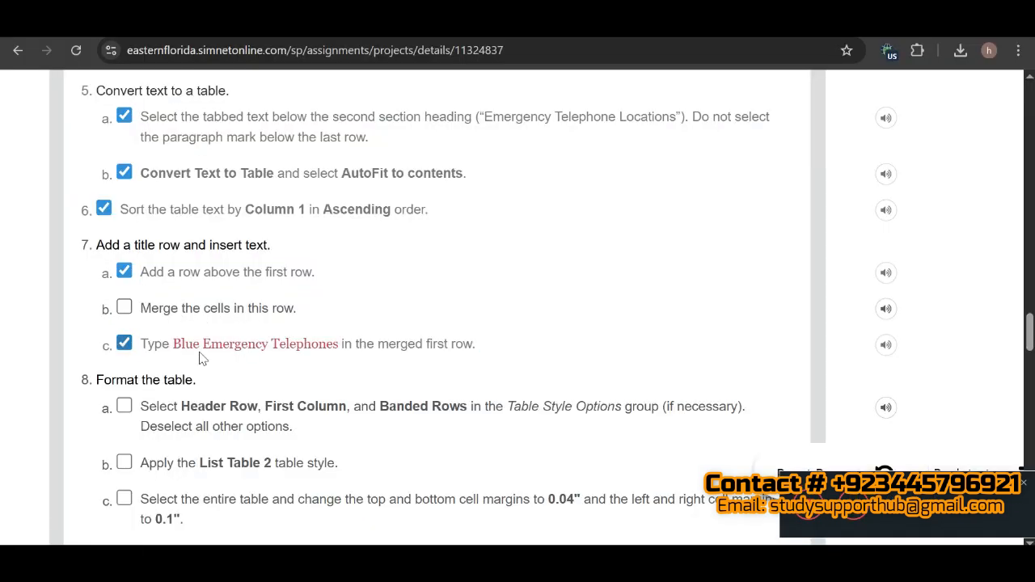
{"action": "left_click_drag", "start_coordinate": [175, 346], "coordinate": [340, 355]}
{"action": "key", "text": "ctrl+c"}
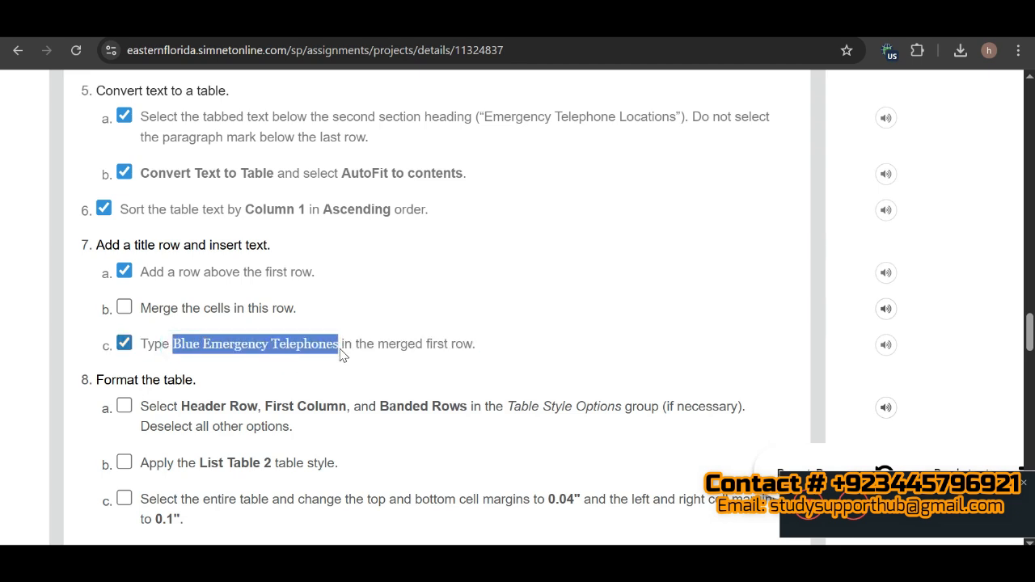
{"action": "key", "text": "alt+Tab"}
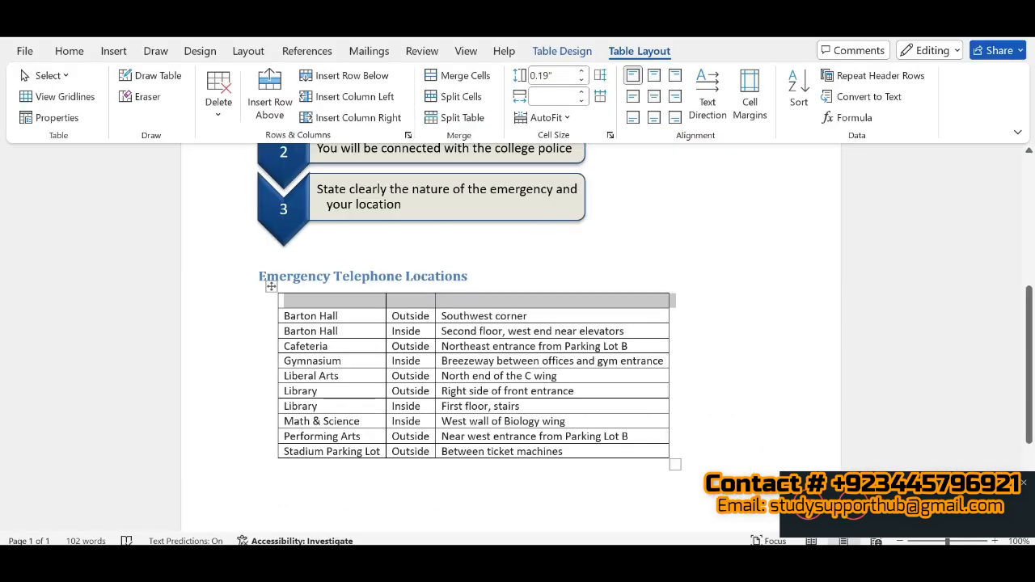
{"action": "left_click", "coordinate": [474, 79]}
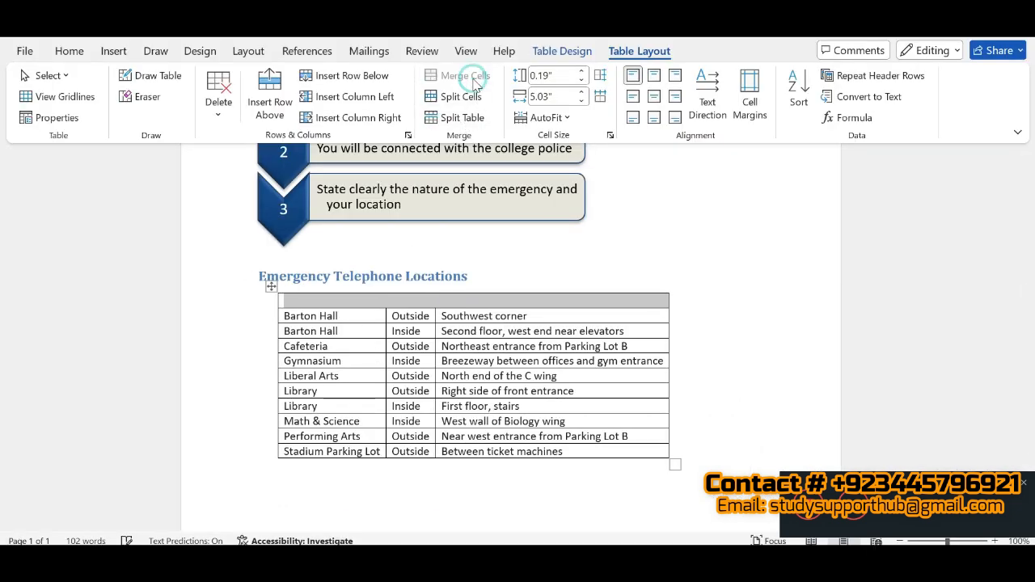
{"action": "left_click", "coordinate": [421, 302]}
{"action": "key", "text": "ctrl+v"}
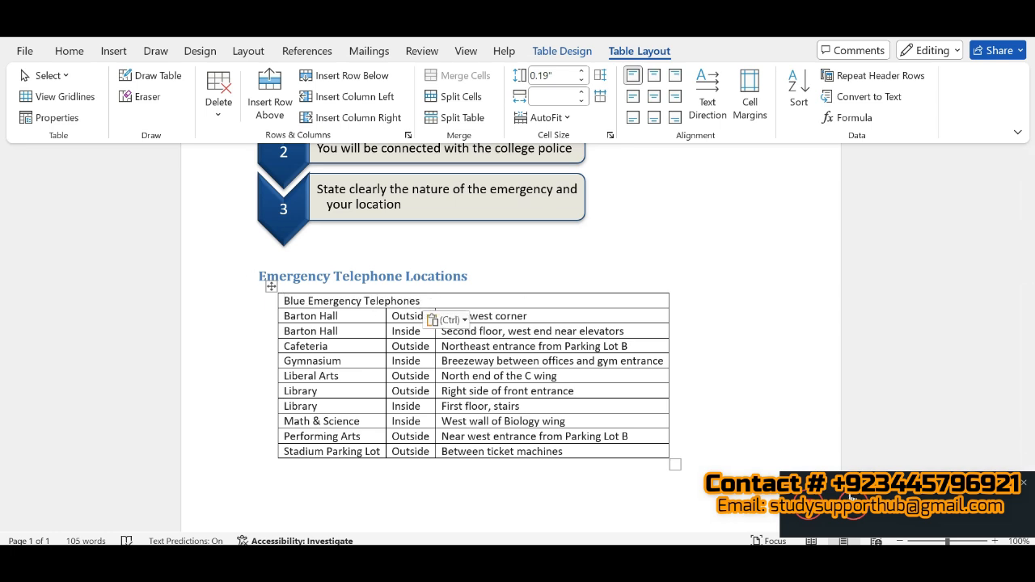
Step: Switch to the SIMnet instructions and examine the finished document shown in Figure 4-126
{"action": "key", "text": "alt+Tab"}
{"action": "left_click_drag", "start_coordinate": [1029, 324], "coordinate": [1028, 453]}
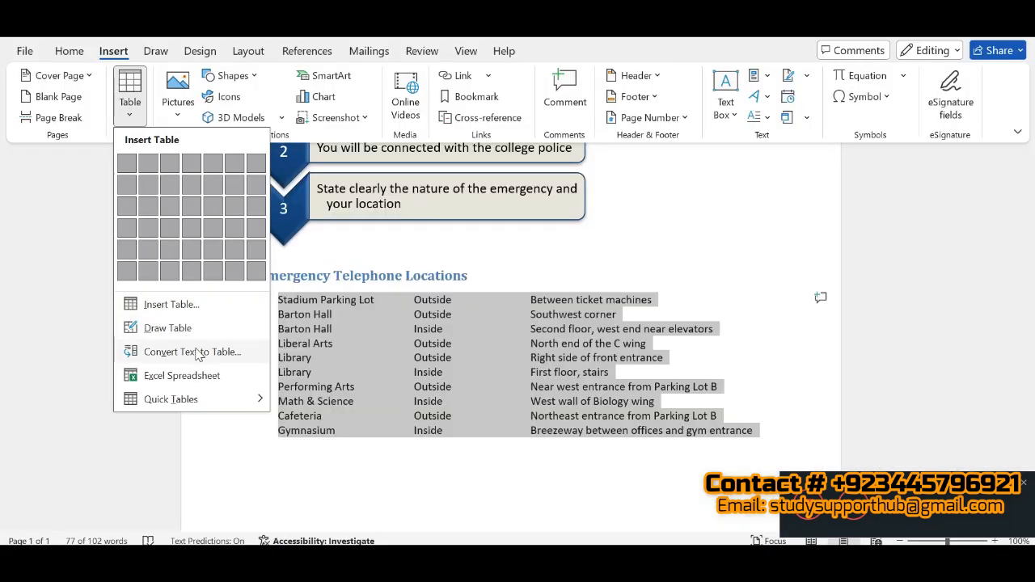
{"action": "left_click", "coordinate": [197, 353]}
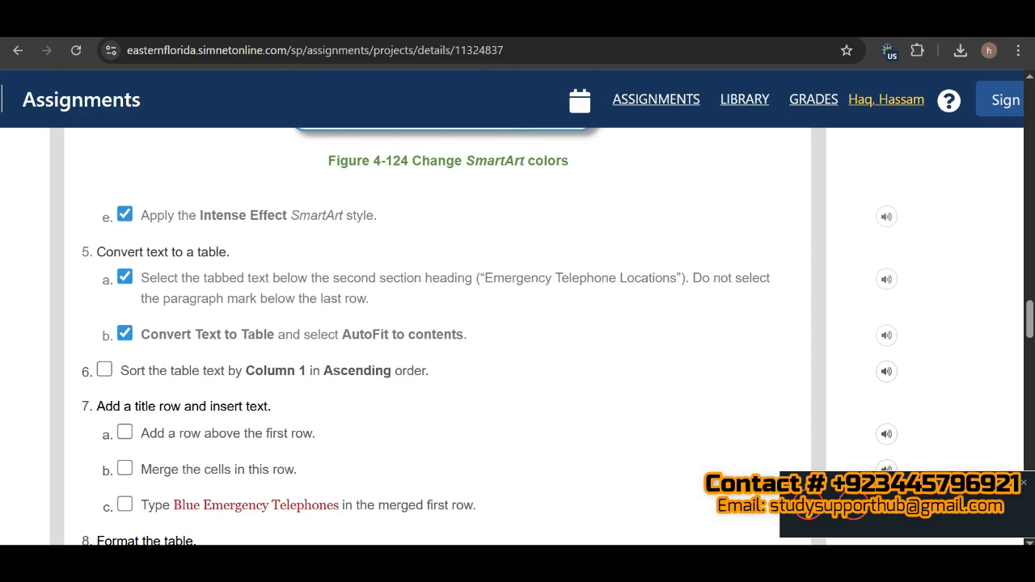
Step: Return to Word and convert the selected tabbed text to a three-column table with AutoFit to contents, separating text at tabs
{"action": "key", "text": "alt+Tab"}
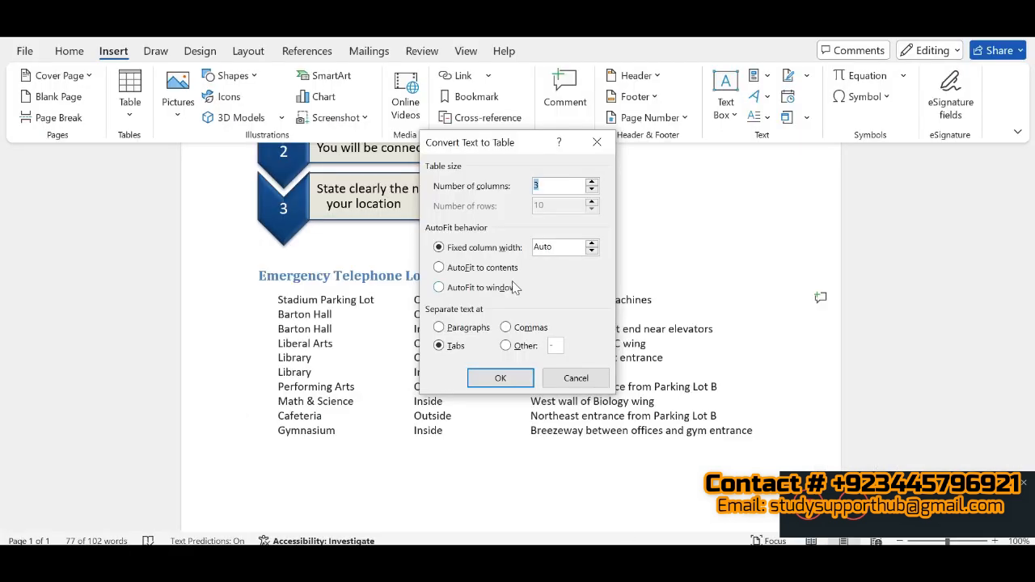
{"action": "left_click", "coordinate": [439, 267]}
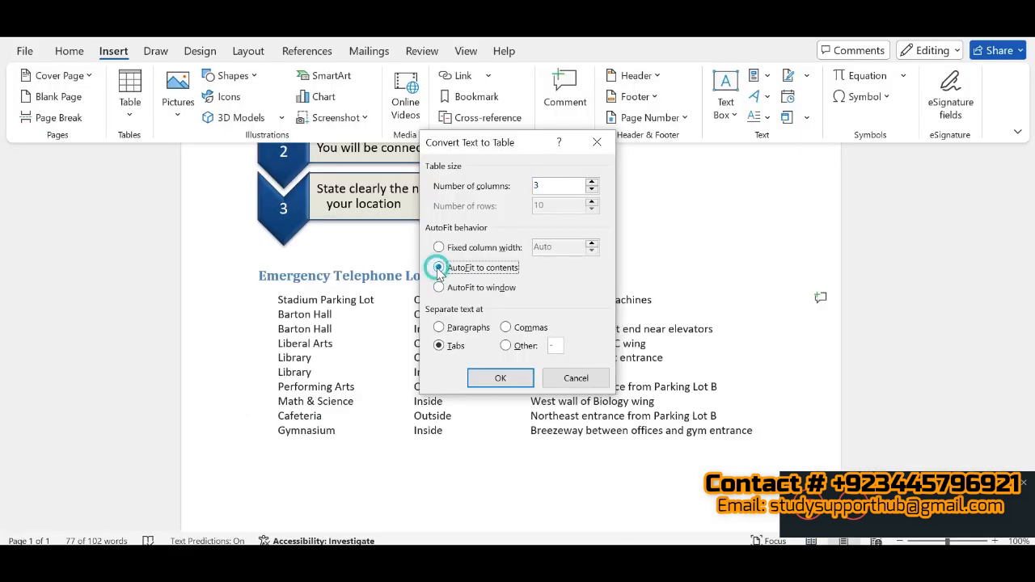
{"action": "left_click", "coordinate": [439, 347]}
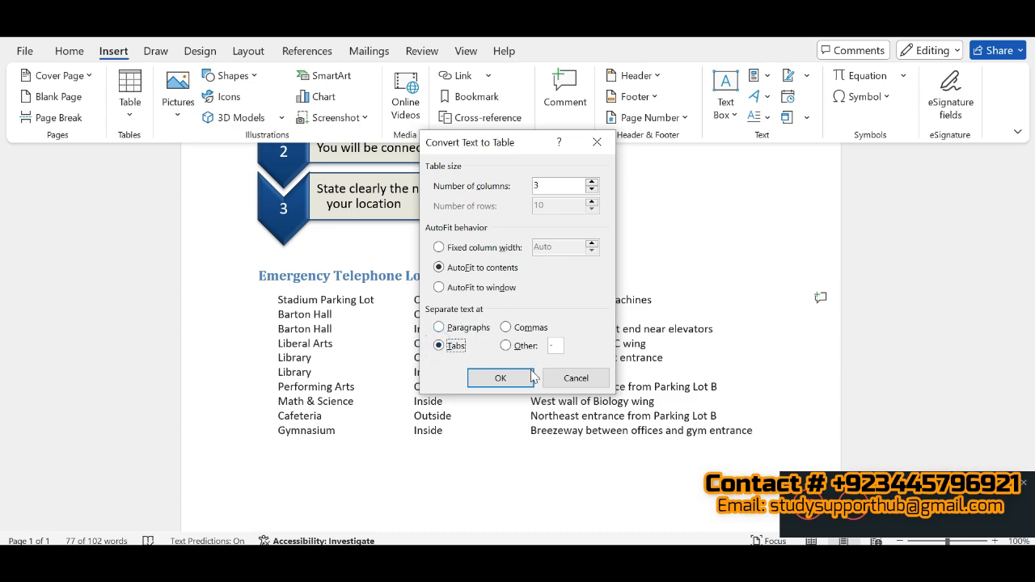
{"action": "left_click", "coordinate": [522, 380]}
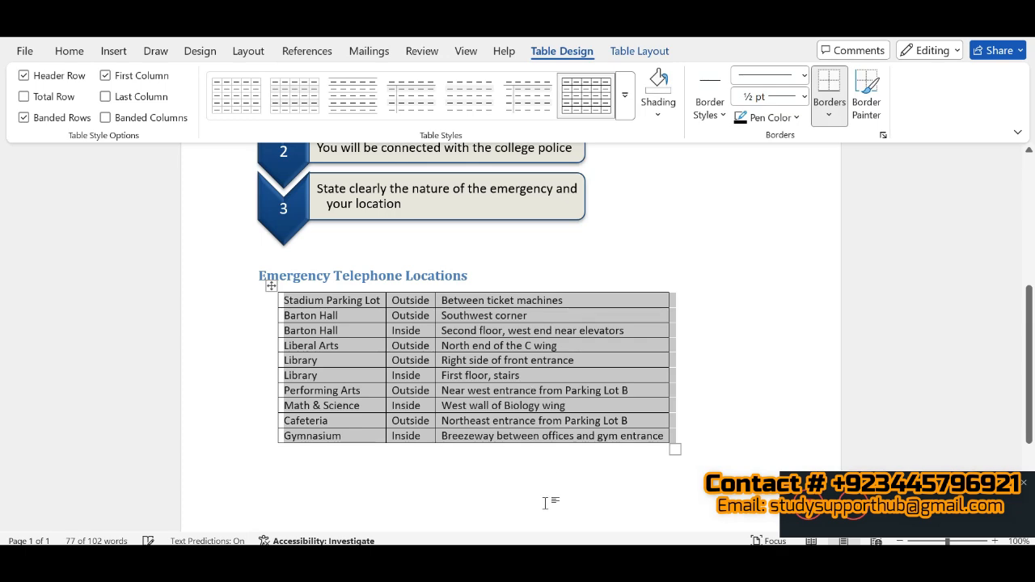
Step: Go back to the SIMnet instructions and mark instruction 6, sorting the table text, as completed
{"action": "key", "text": "alt+Tab"}
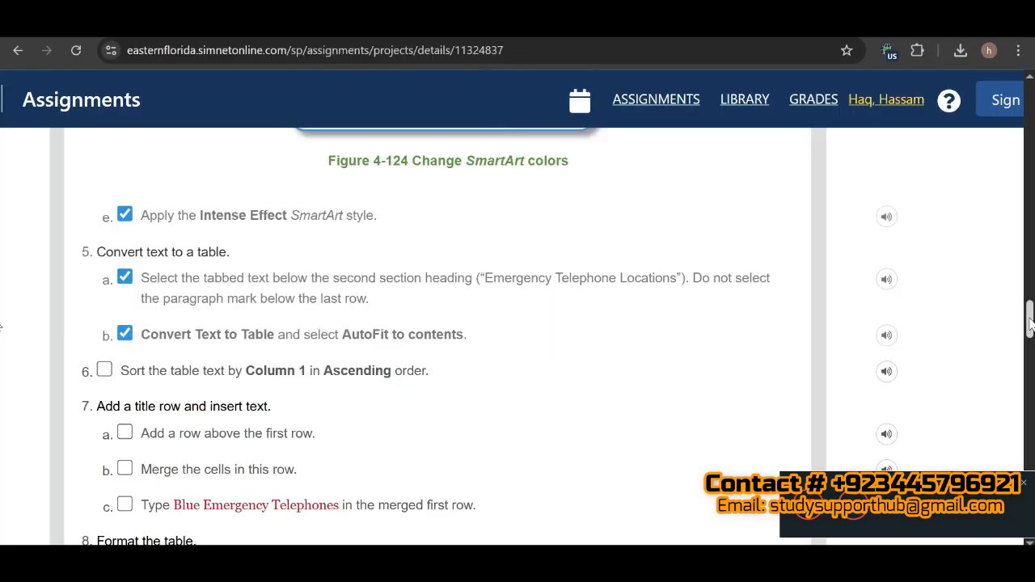
{"action": "left_click_drag", "start_coordinate": [1031, 324], "coordinate": [1031, 338]}
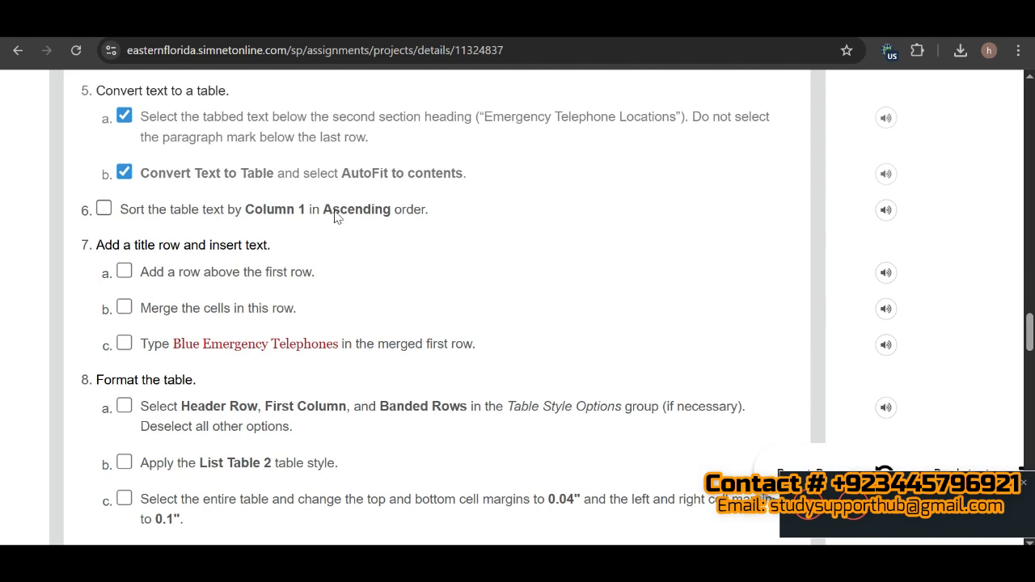
{"action": "left_click", "coordinate": [105, 212]}
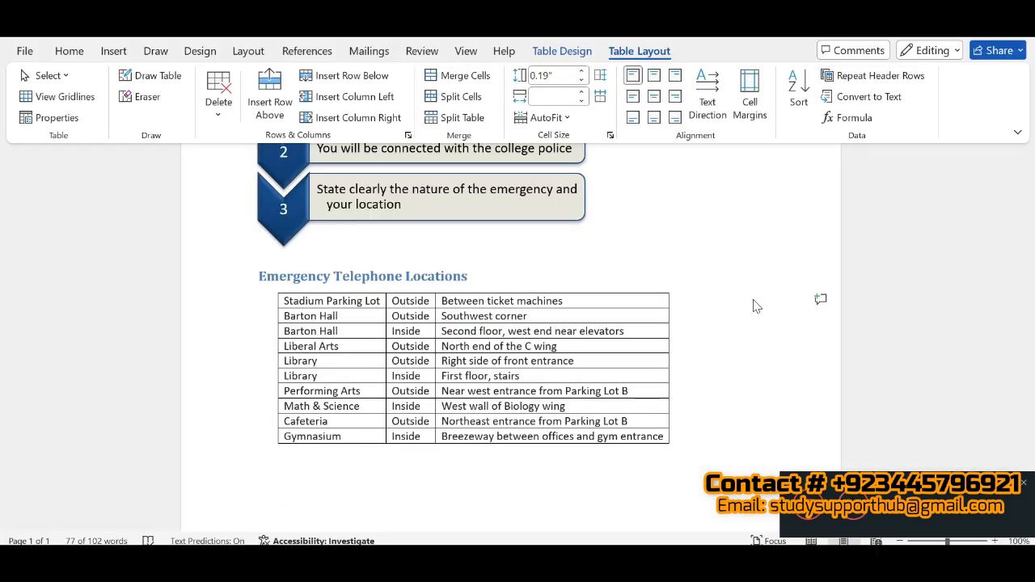
Step: In Word, fit the whole locations table to its contents with AutoFit Contents
{"action": "left_click", "coordinate": [566, 120]}
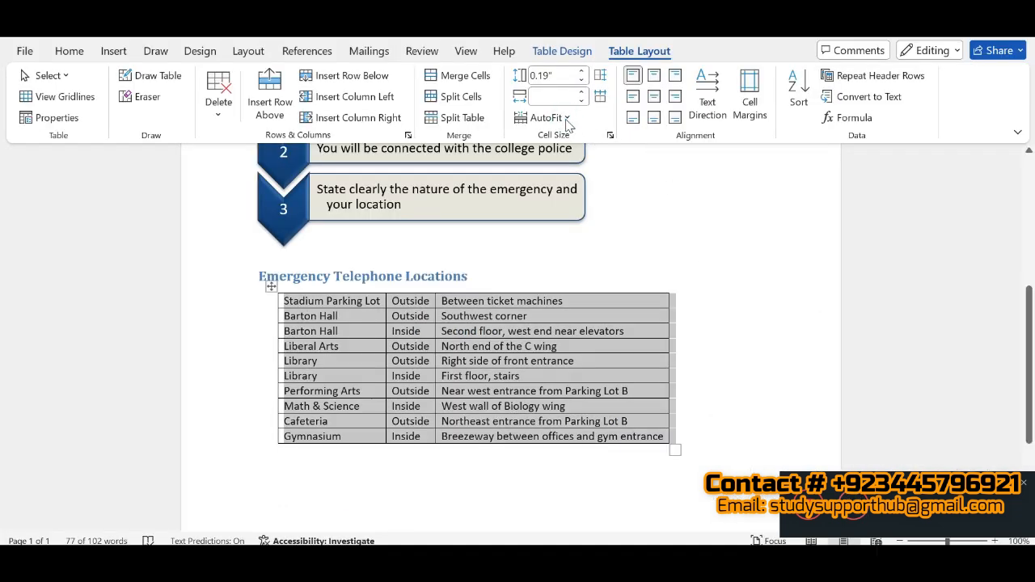
{"action": "left_click", "coordinate": [569, 122]}
{"action": "left_click", "coordinate": [568, 139]}
Step: Sort the emergency telephone locations table by Column 1 as text in ascending order
{"action": "left_click", "coordinate": [800, 95]}
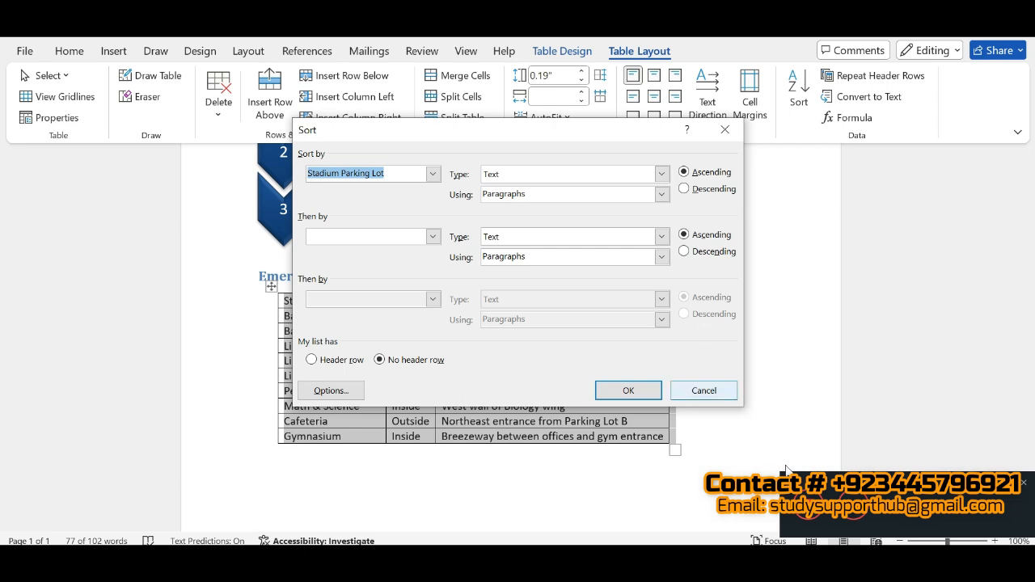
{"action": "left_click", "coordinate": [854, 516]}
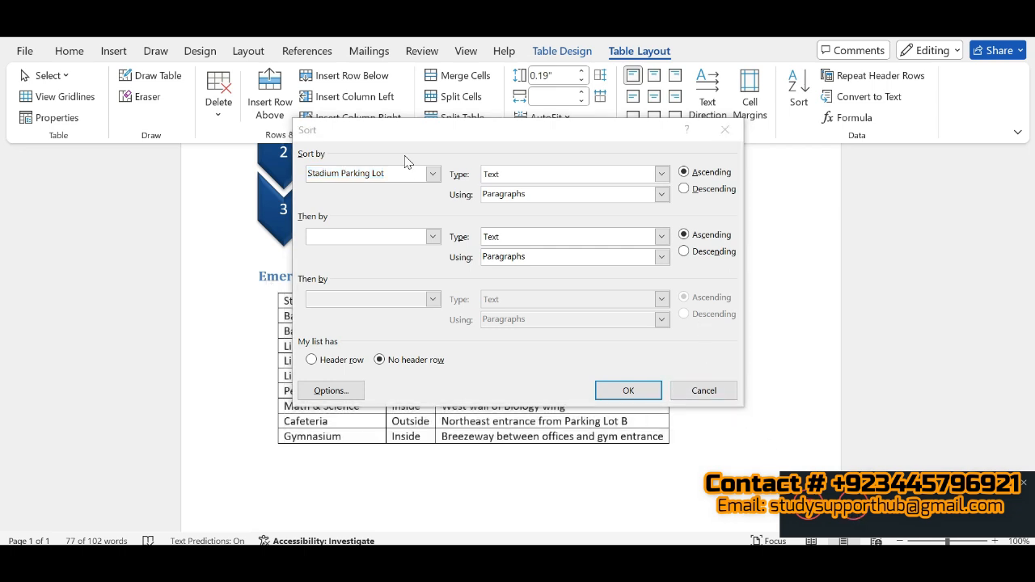
{"action": "left_click", "coordinate": [433, 173]}
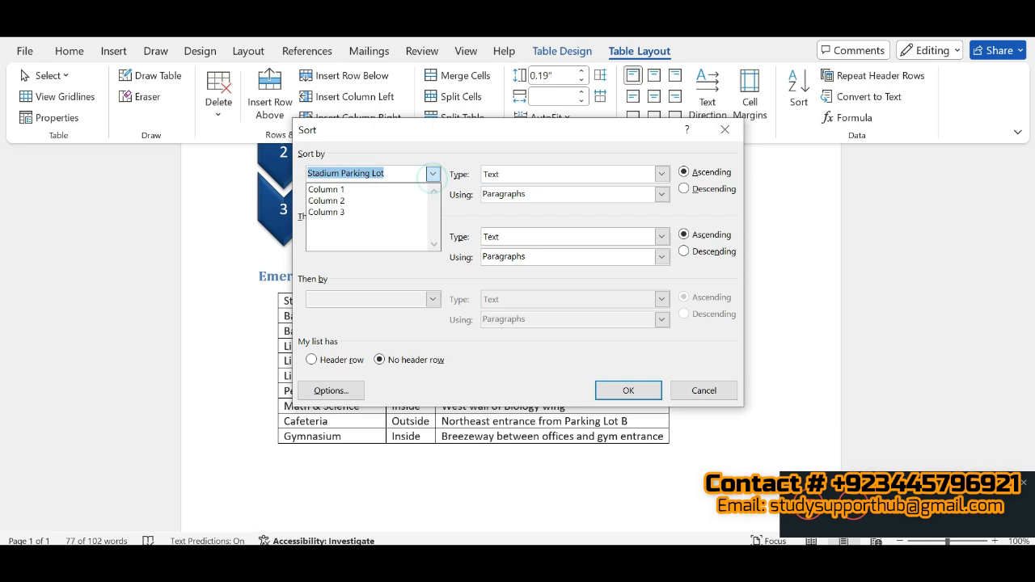
{"action": "left_click", "coordinate": [334, 190]}
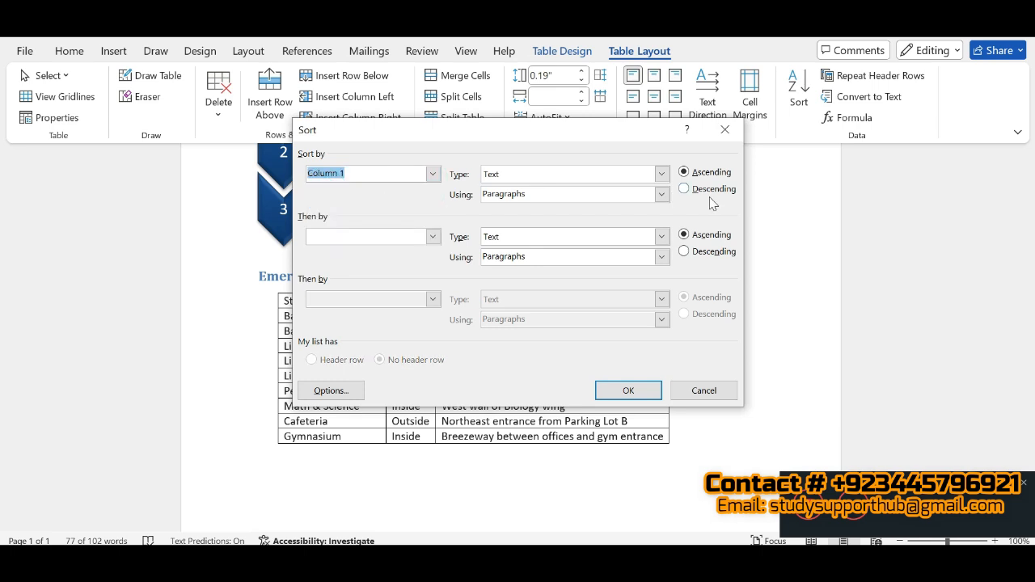
{"action": "left_click", "coordinate": [648, 391]}
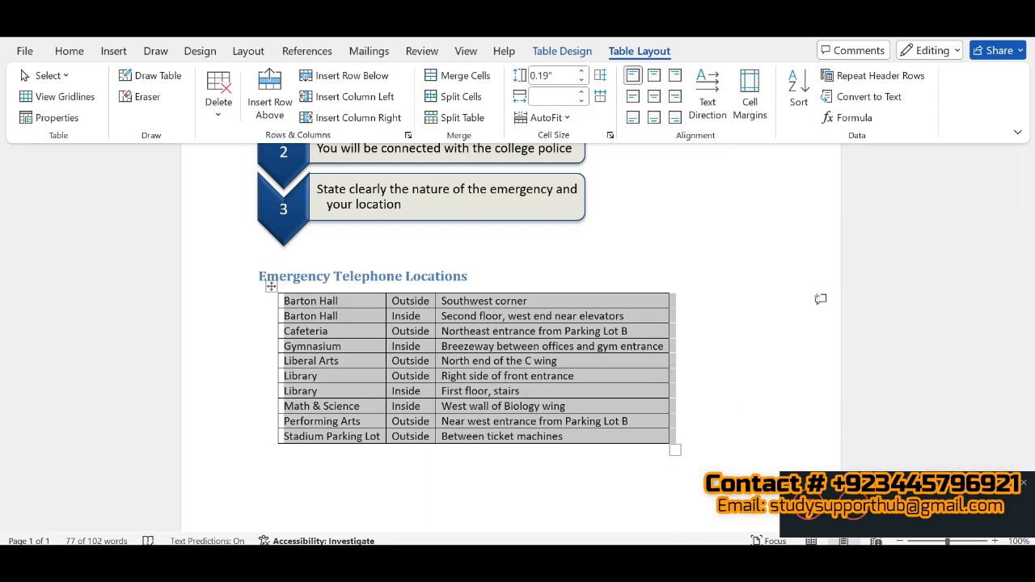
Step: Switch to the SIMnet instructions and mark 7a, adding a row, and 7c, entering the title text, as completed
{"action": "left_click", "coordinate": [514, 565]}
{"action": "left_click", "coordinate": [515, 493]}
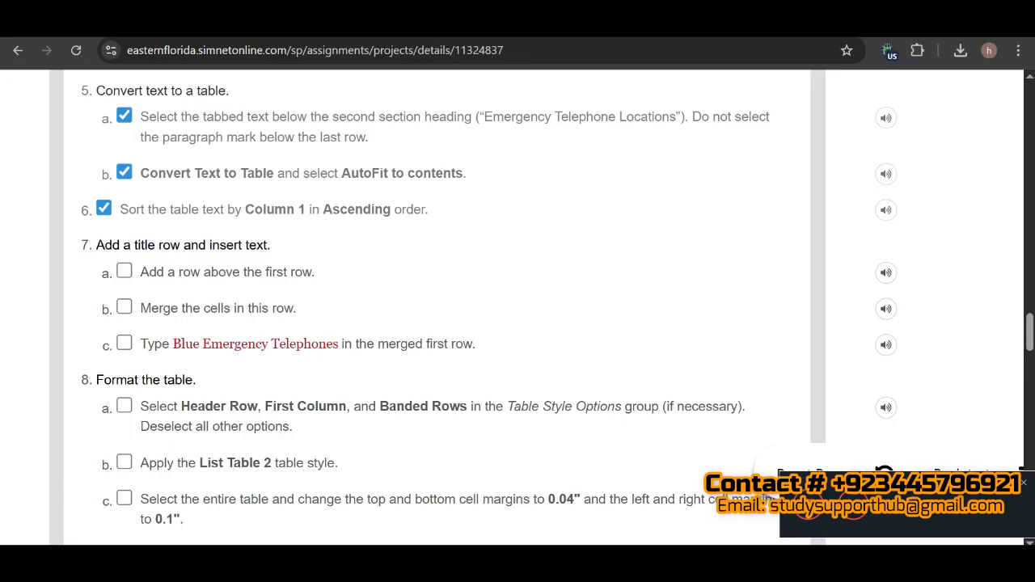
{"action": "left_click", "coordinate": [125, 276]}
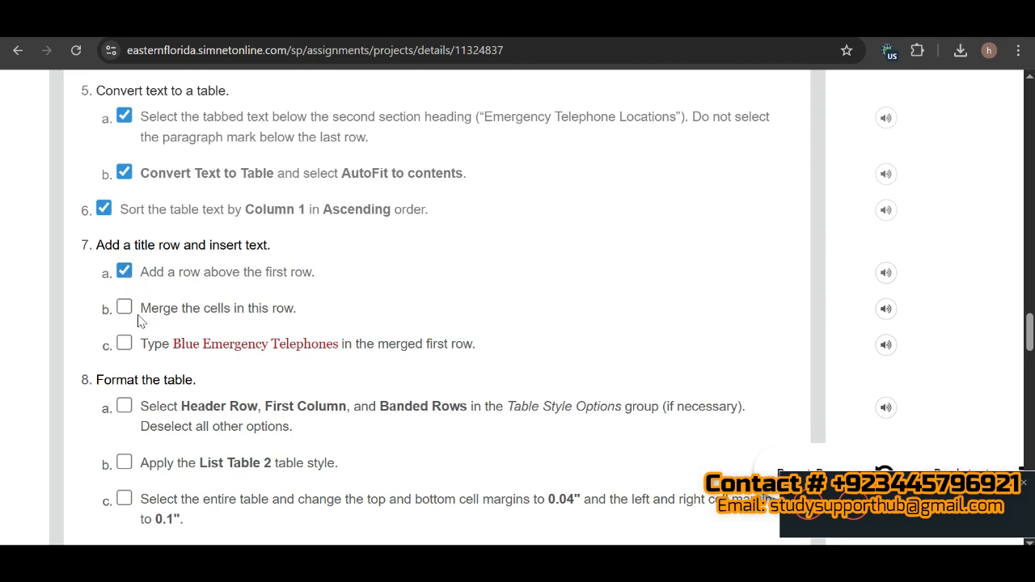
{"action": "left_click", "coordinate": [124, 310]}
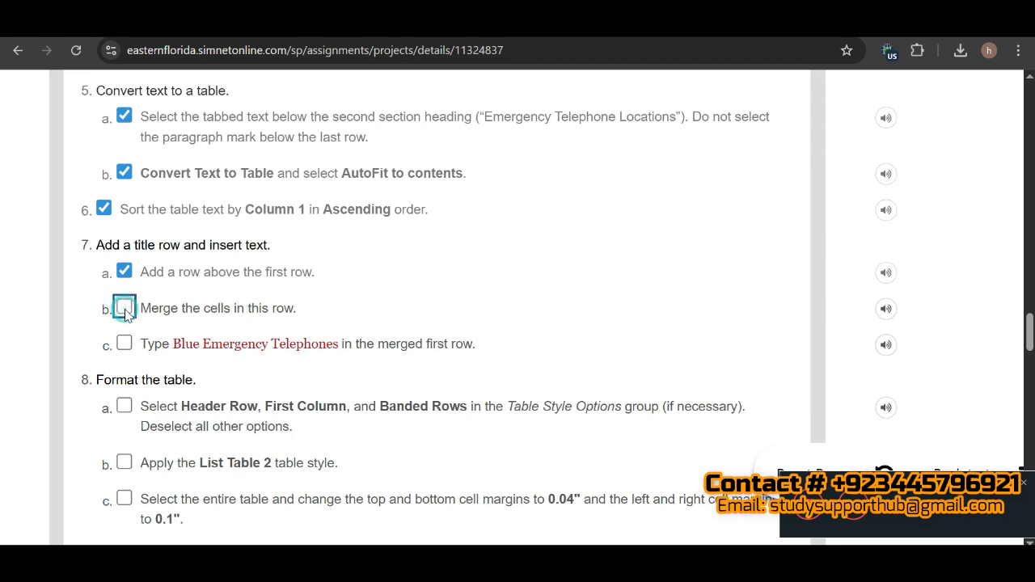
{"action": "left_click", "coordinate": [124, 345]}
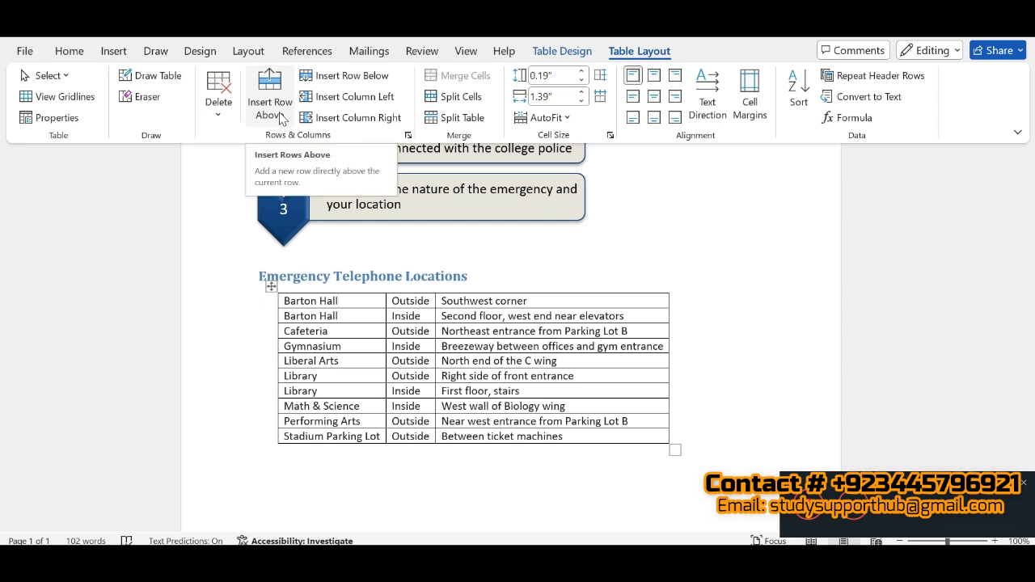
Step: In Word, insert a row above the table's first row, then copy the title "Blue Emergency Telephones" from the SIMnet instructions
{"action": "left_click", "coordinate": [275, 113]}
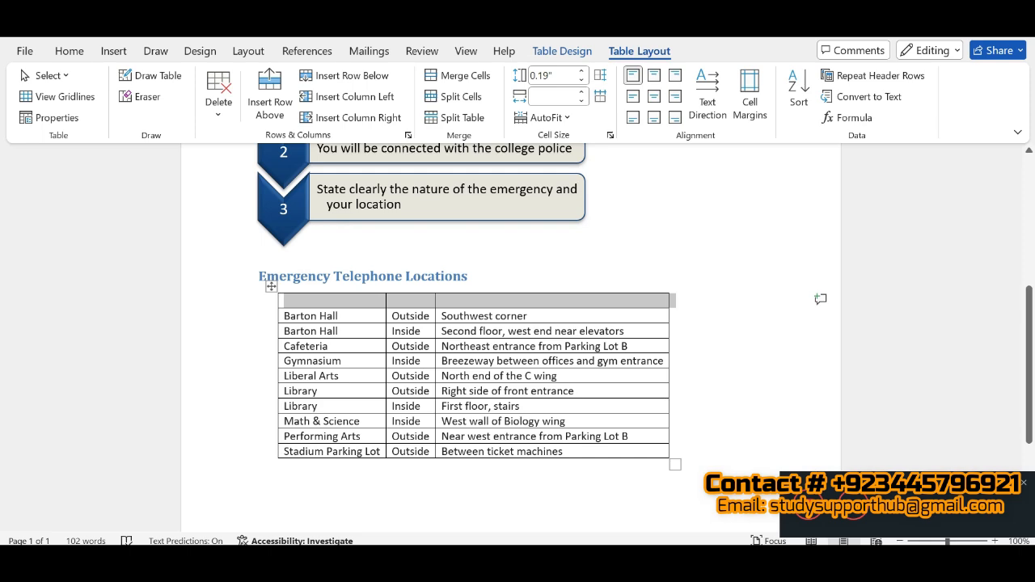
{"action": "key", "text": "alt+Tab"}
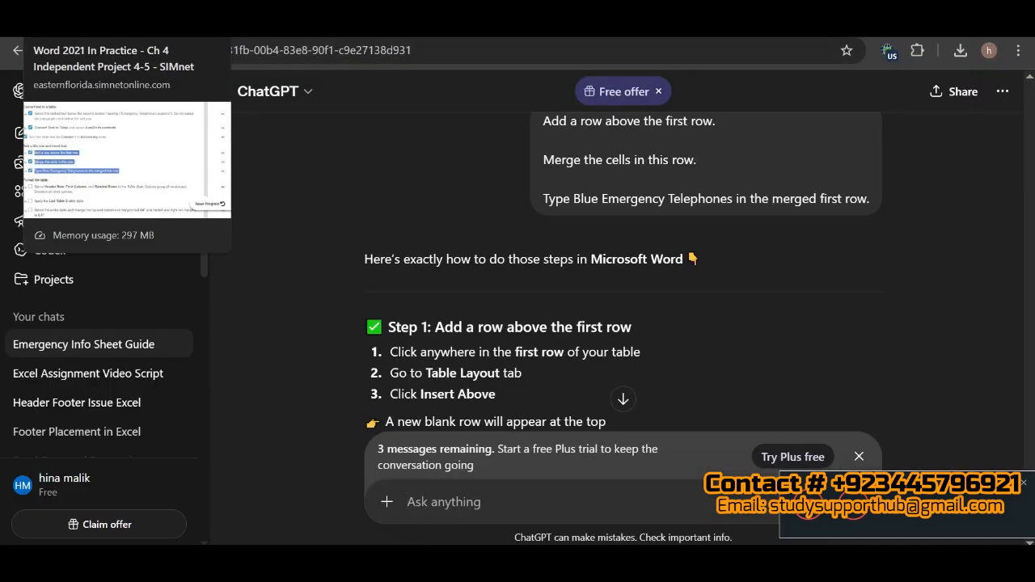
{"action": "left_click", "coordinate": [97, 24]}
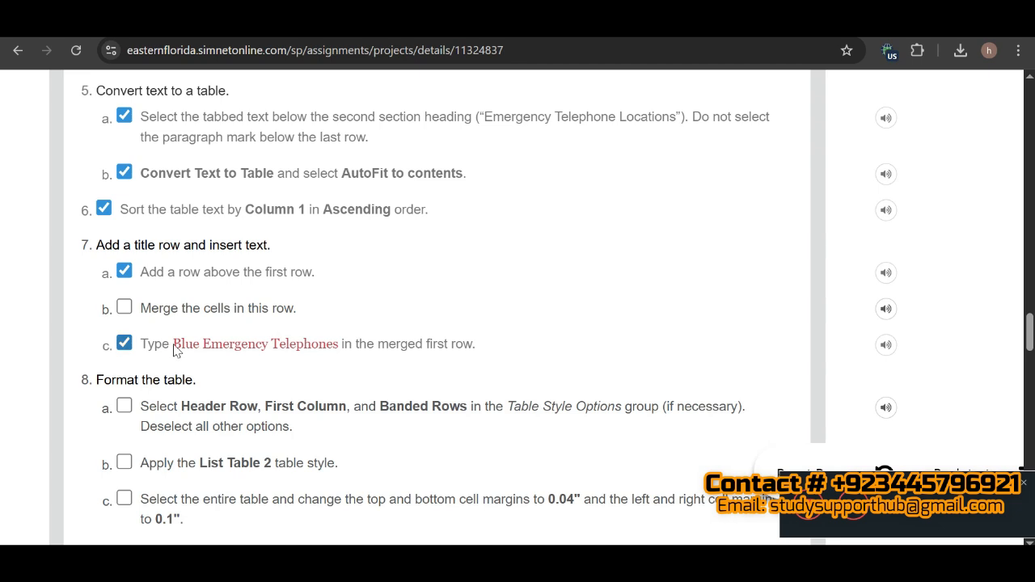
{"action": "left_click_drag", "start_coordinate": [177, 350], "coordinate": [343, 356]}
{"action": "key", "text": "ctrl+c"}
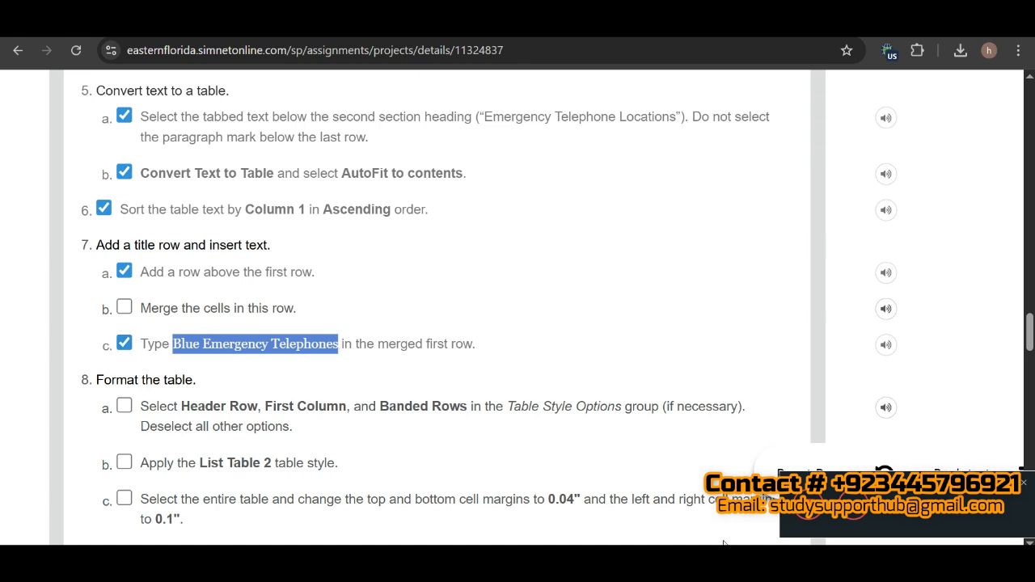
Step: Back in Word, merge the cells of the new first row and insert the title "Blue Emergency Telephones" in it
{"action": "key", "text": "alt+Tab"}
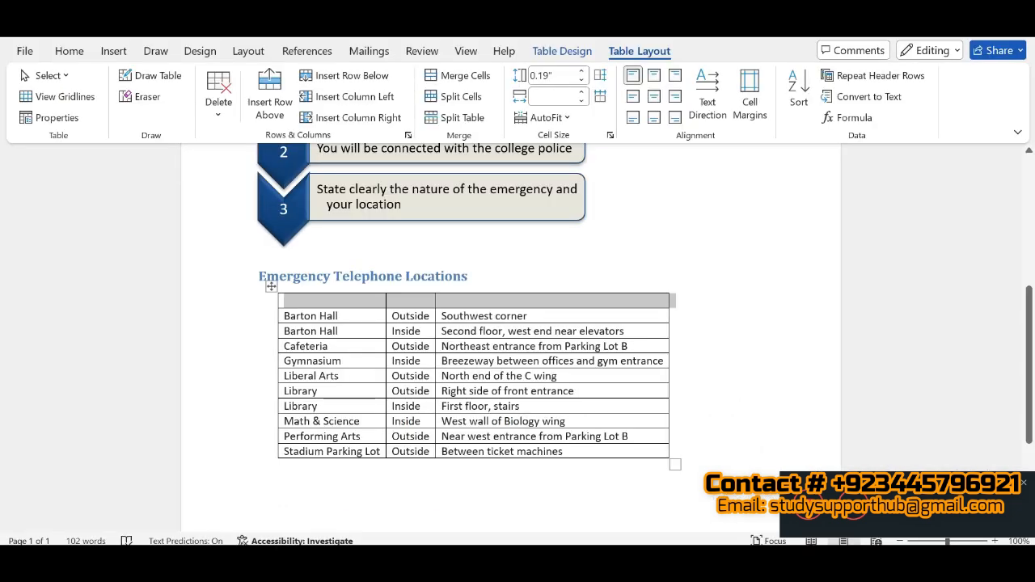
{"action": "left_click", "coordinate": [474, 79]}
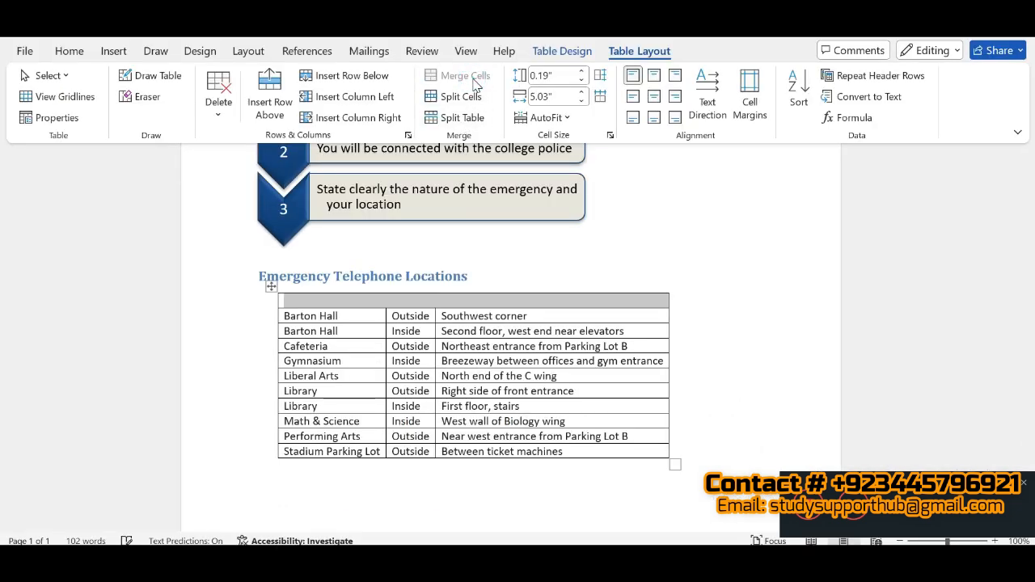
{"action": "left_click", "coordinate": [420, 304]}
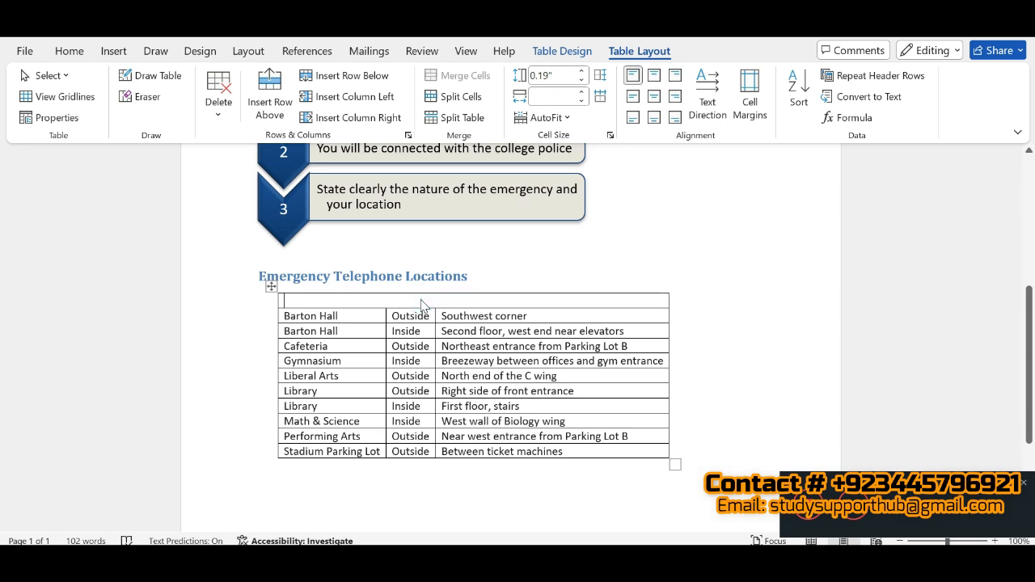
{"action": "key", "text": "ctrl+v"}
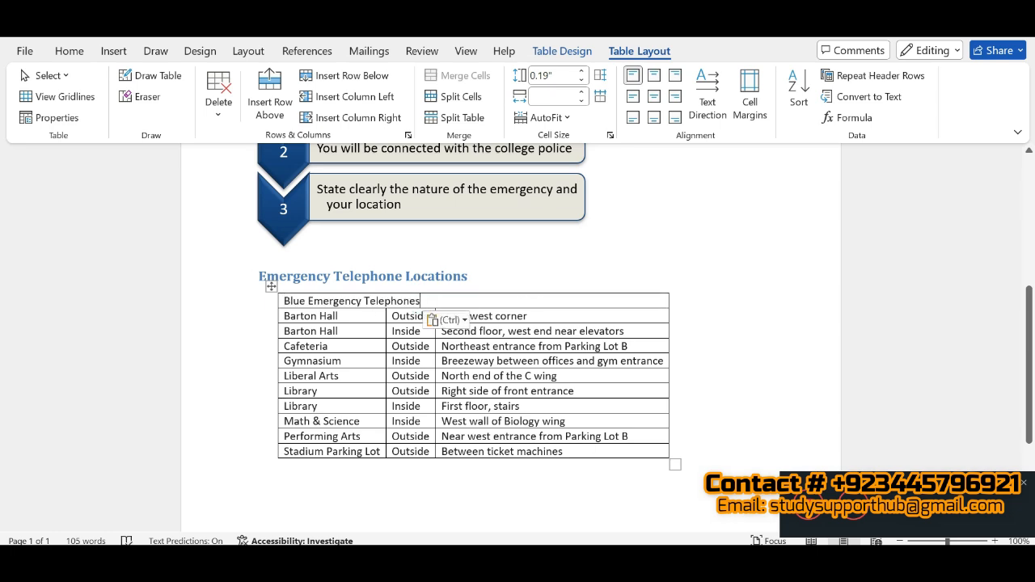
Step: Check the finished document in SIMnet's Figure 4-126, then switch to the other open EmergencyTelephones Word document and examine its upper part
{"action": "key", "text": "alt+Tab"}
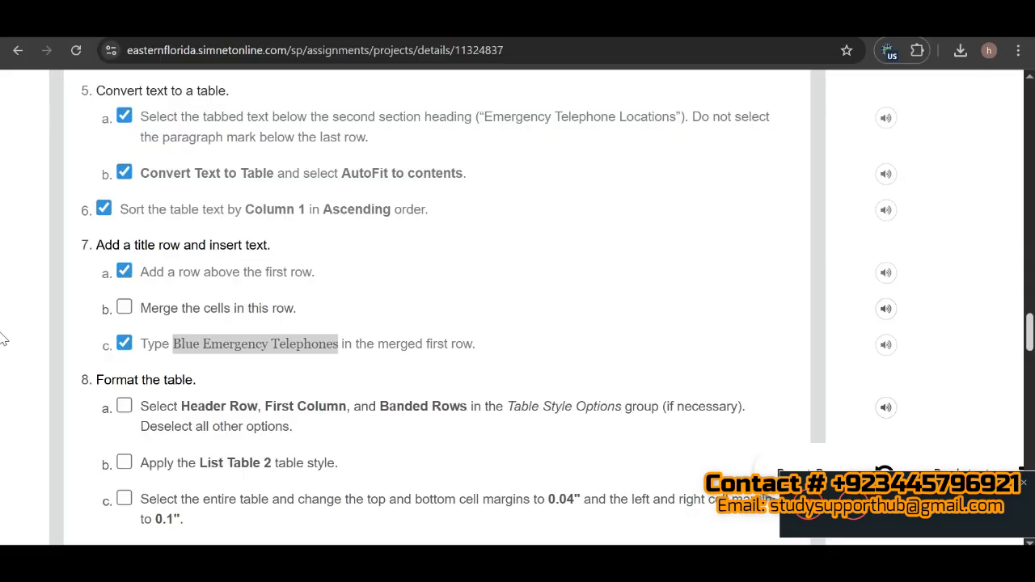
{"action": "left_click_drag", "start_coordinate": [1030, 323], "coordinate": [1028, 458]}
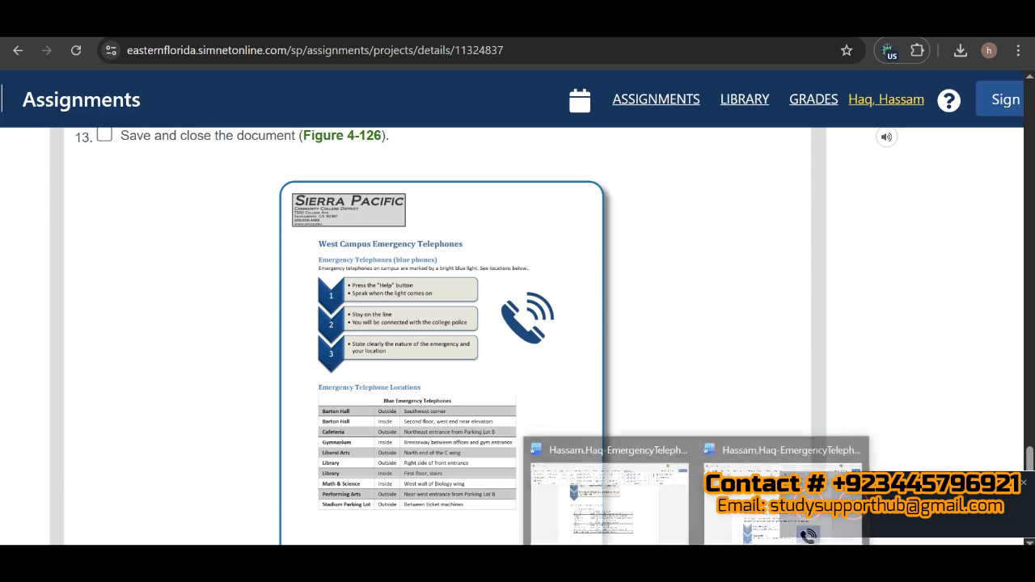
{"action": "left_click", "coordinate": [749, 499]}
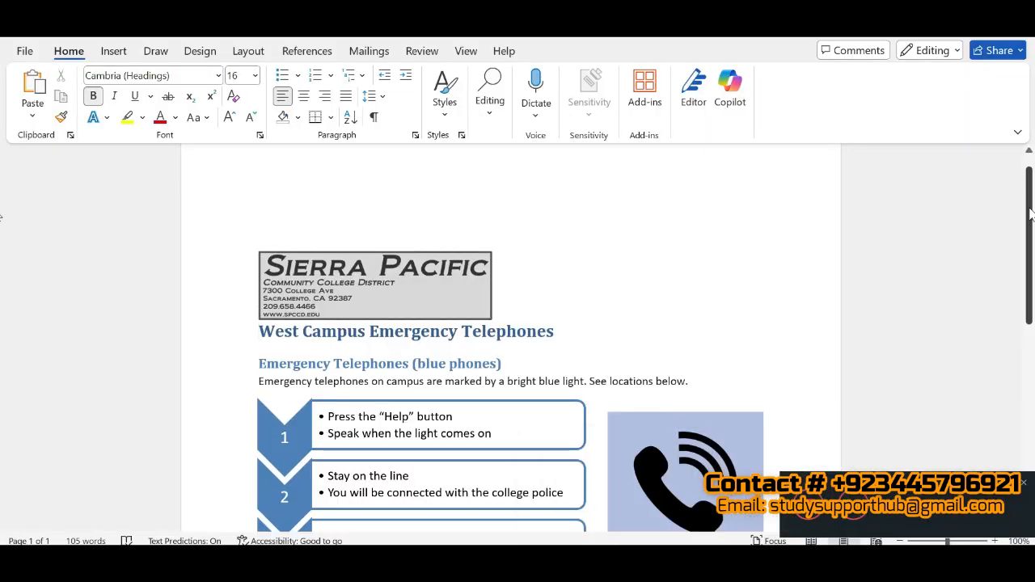
{"action": "scroll", "coordinate": [1033, 223], "scroll_direction": "down", "scroll_amount": 1}
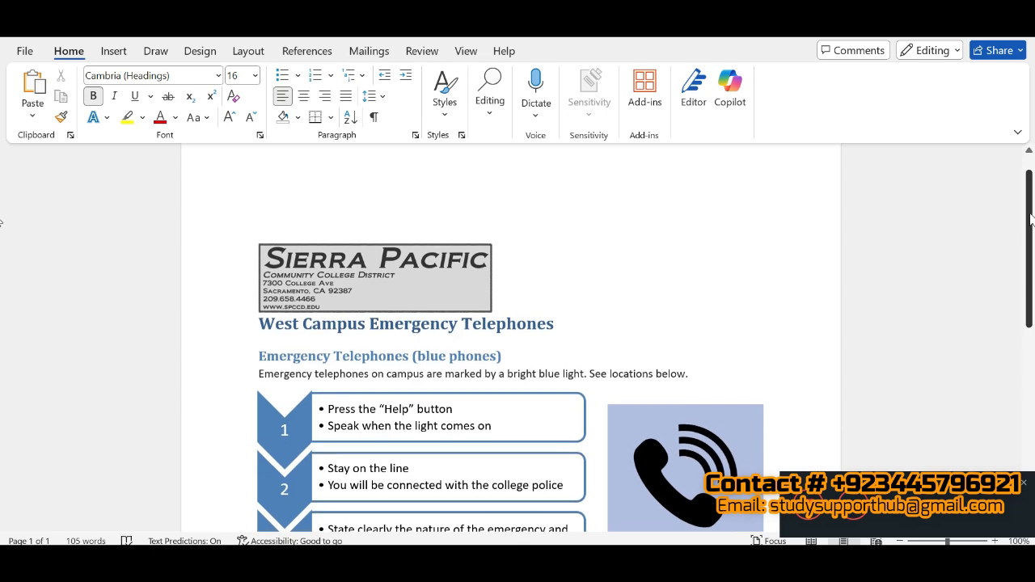
{"action": "left_click_drag", "start_coordinate": [1032, 235], "coordinate": [1026, 191]}
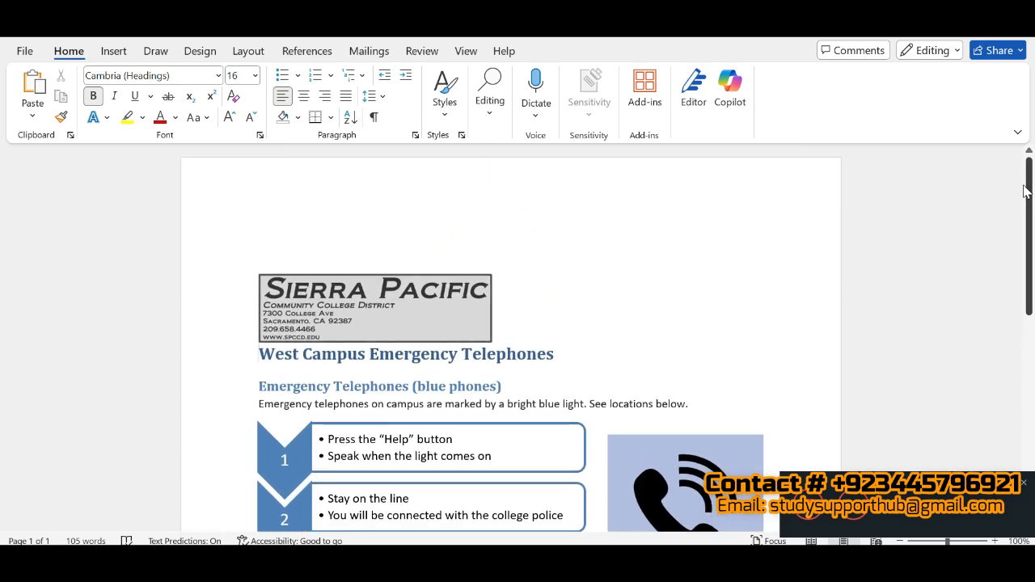